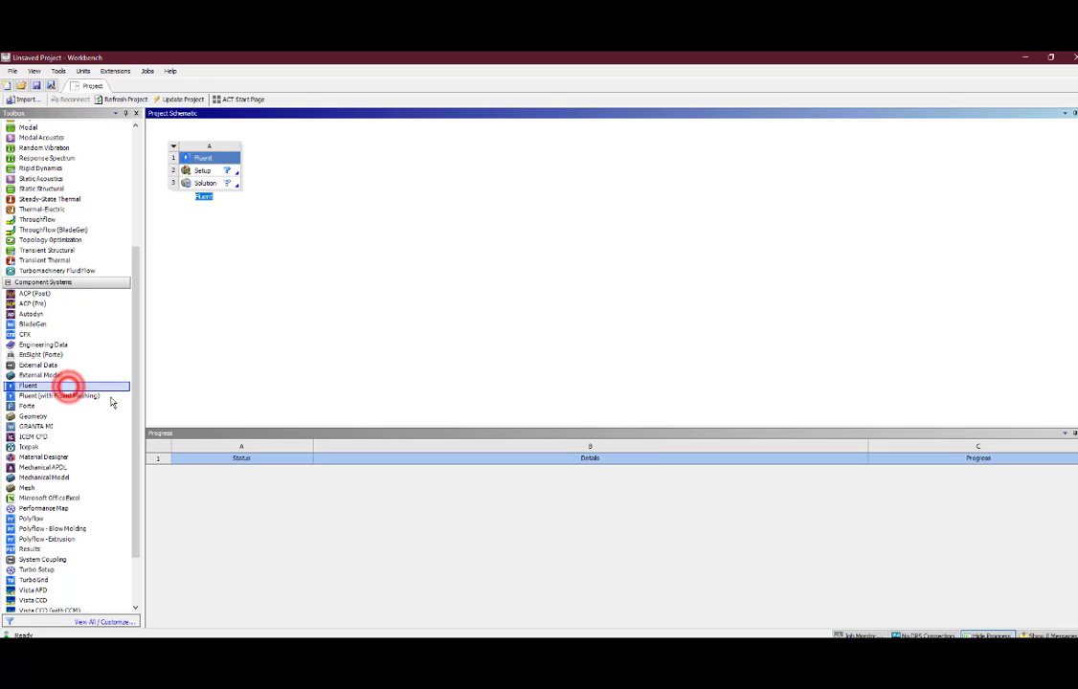
# Add a Fluent component system to the project and launch its setup in 2D with double precision and 8 solver processes
pyautogui.moveTo(26, 549); pyautogui.dragTo(216, 185)
pyautogui.doubleClick(215, 171)
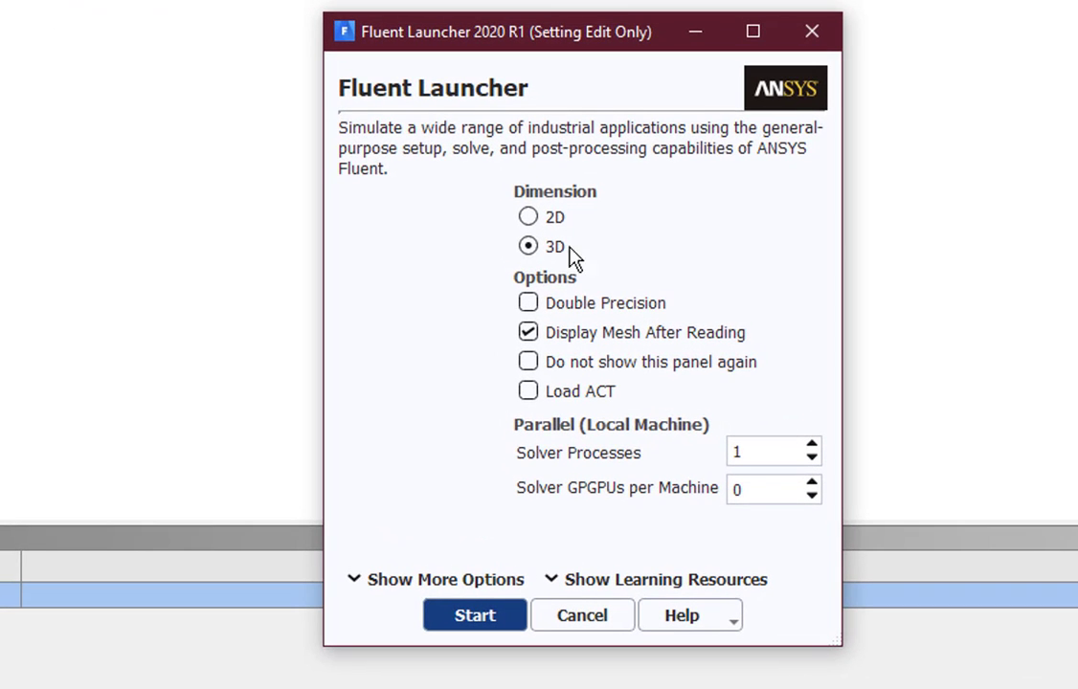
pyautogui.click(550, 216)
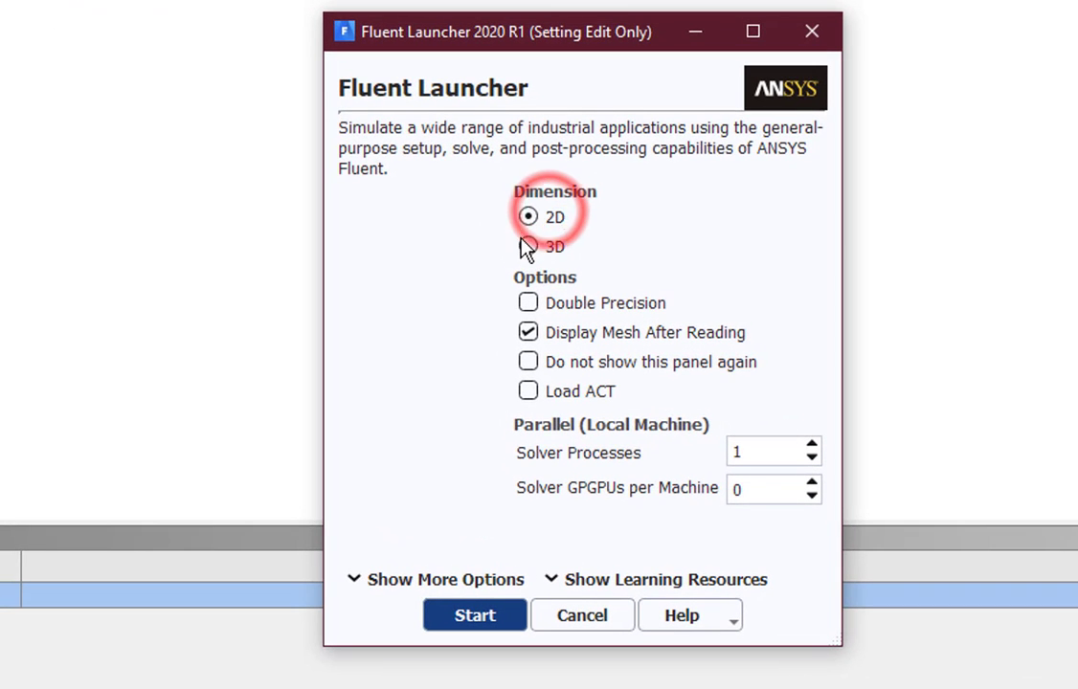
pyautogui.doubleClick(743, 453)
pyautogui.write('8')
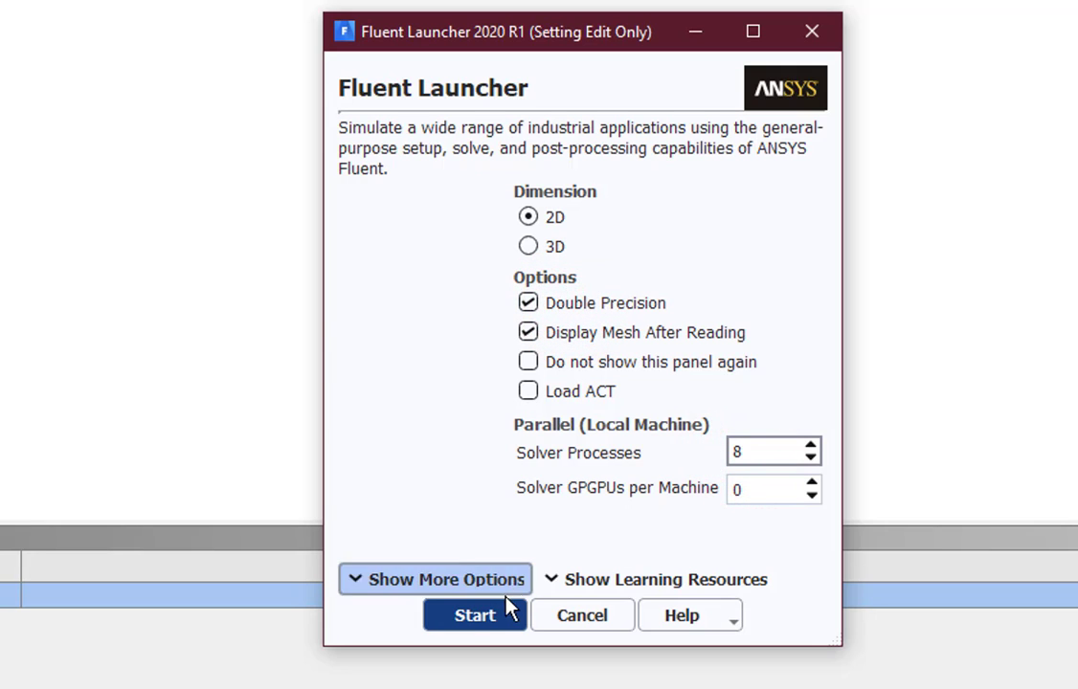
pyautogui.click(479, 614)
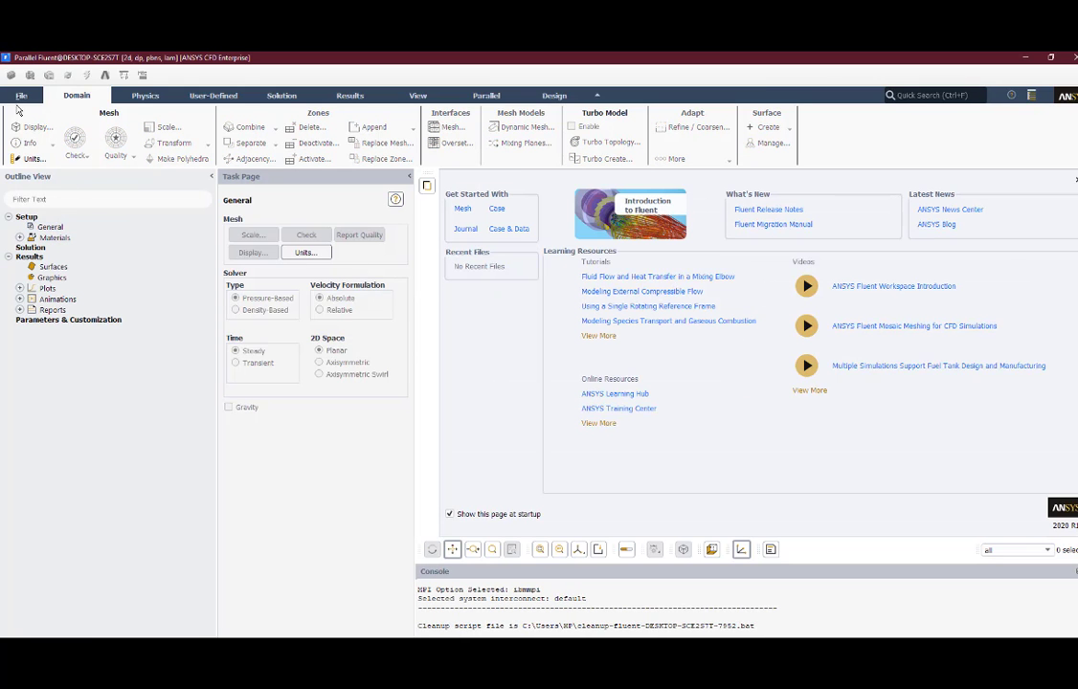
# Read the KH-Instability_2D_Mesh mesh file into the case and enlarge the console area
pyautogui.click(21, 96)
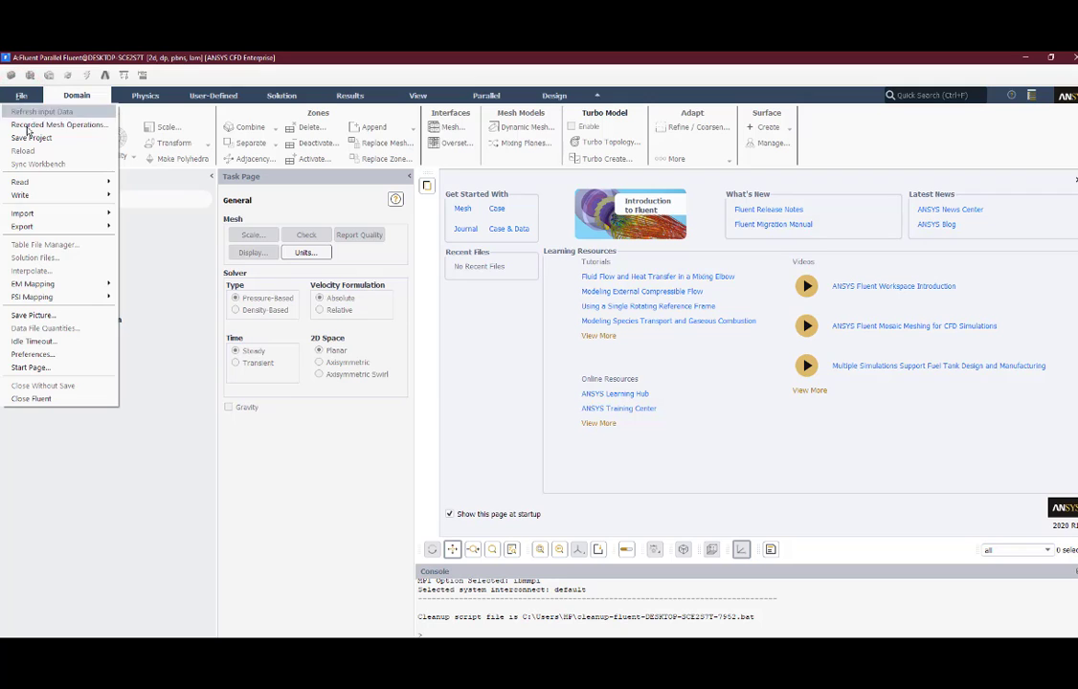
pyautogui.moveTo(57, 212)
pyautogui.click(134, 214)
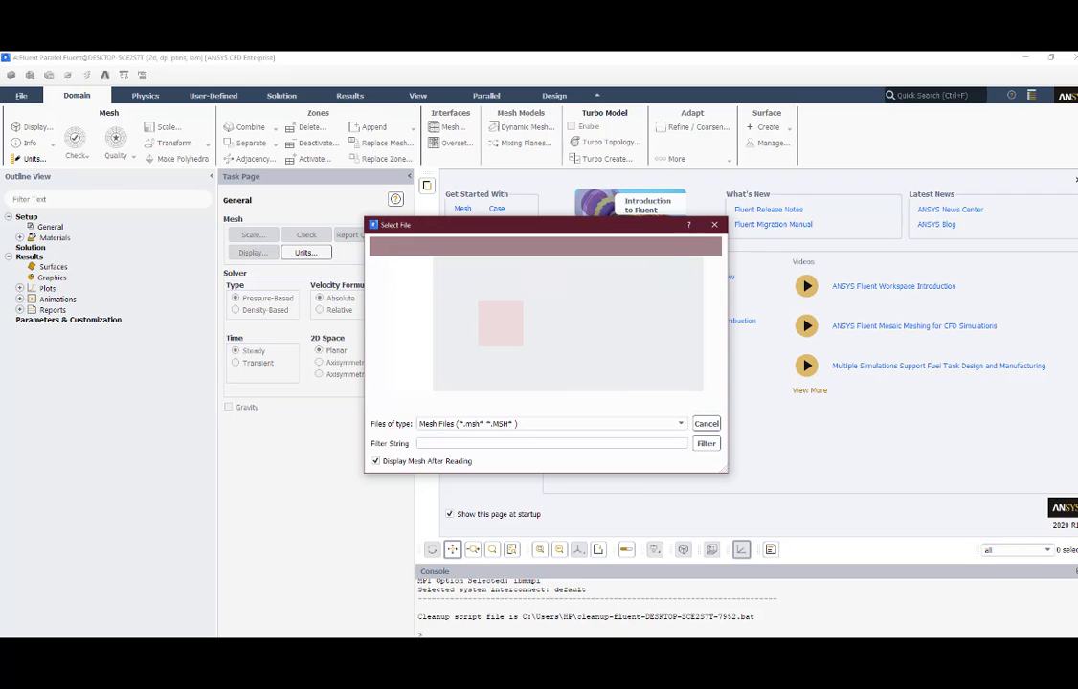
pyautogui.doubleClick(493, 286)
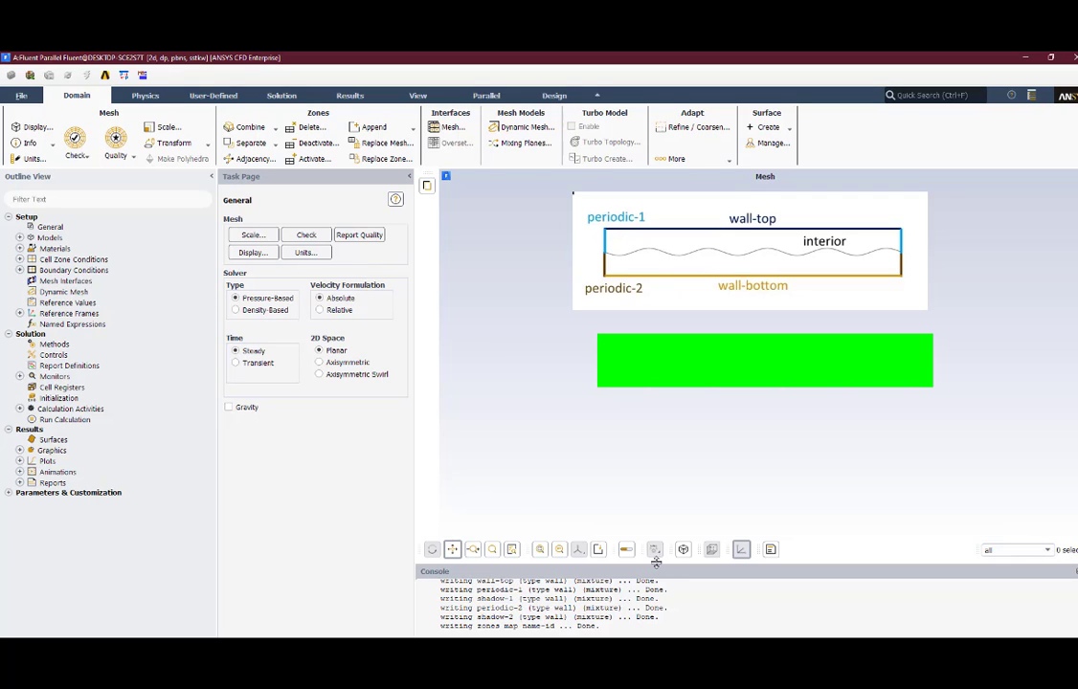
pyautogui.moveTo(655, 562); pyautogui.dragTo(657, 422)
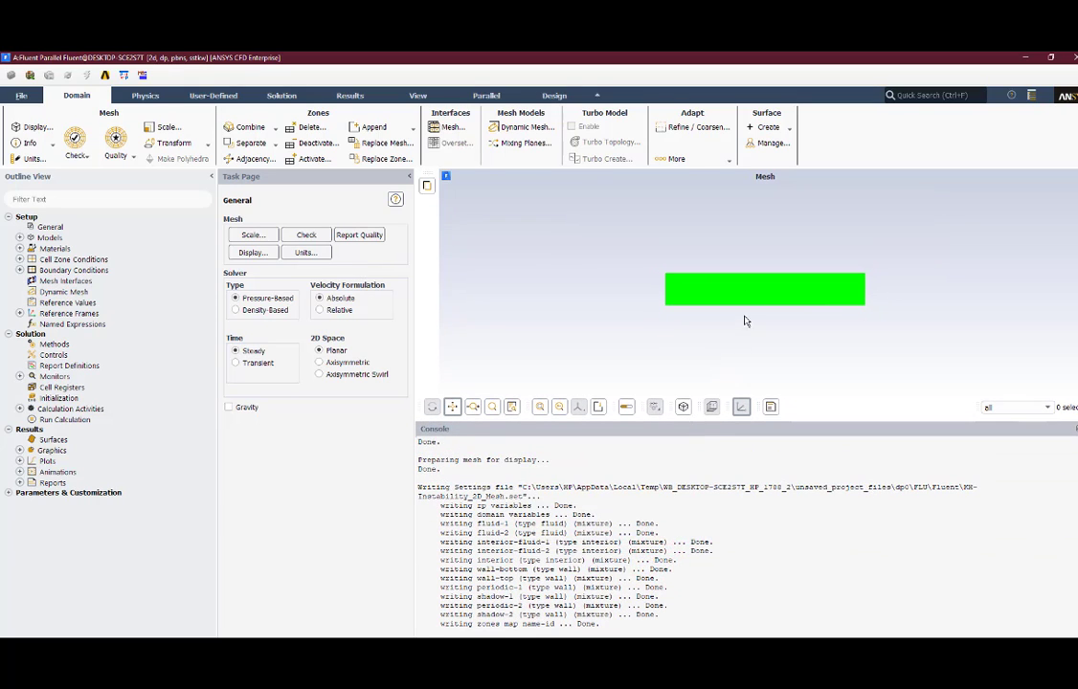
pyautogui.scroll(5, 746, 322)
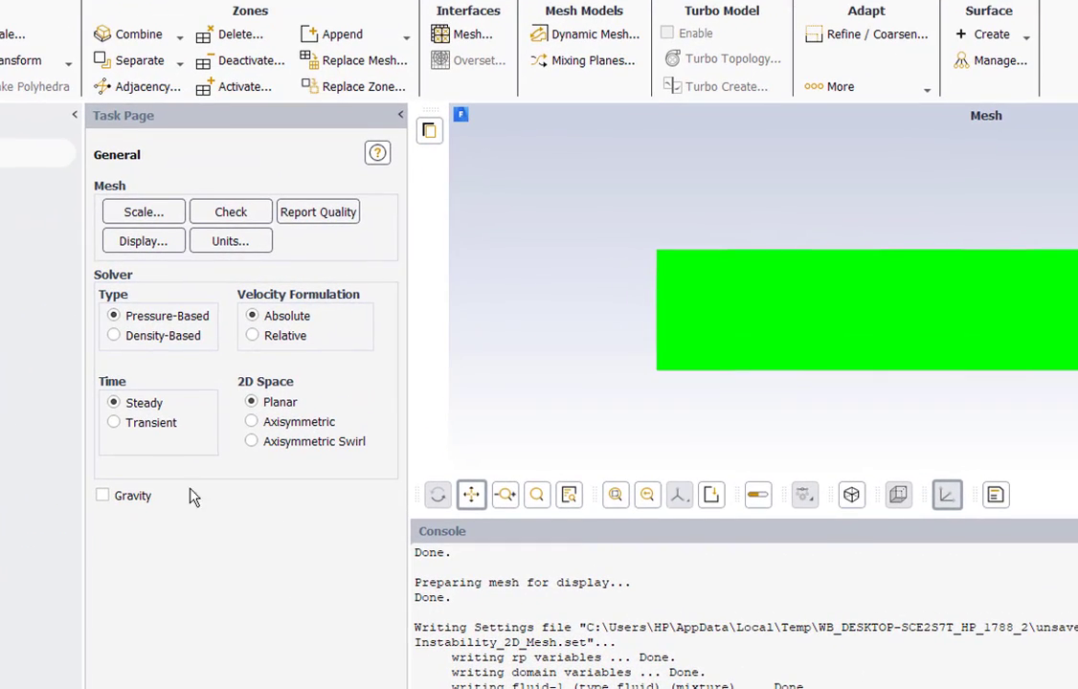
# Set the solver to transient and enable gravity with a Y acceleration of -9.81 m/s2
pyautogui.click(128, 421)
pyautogui.click(102, 495)
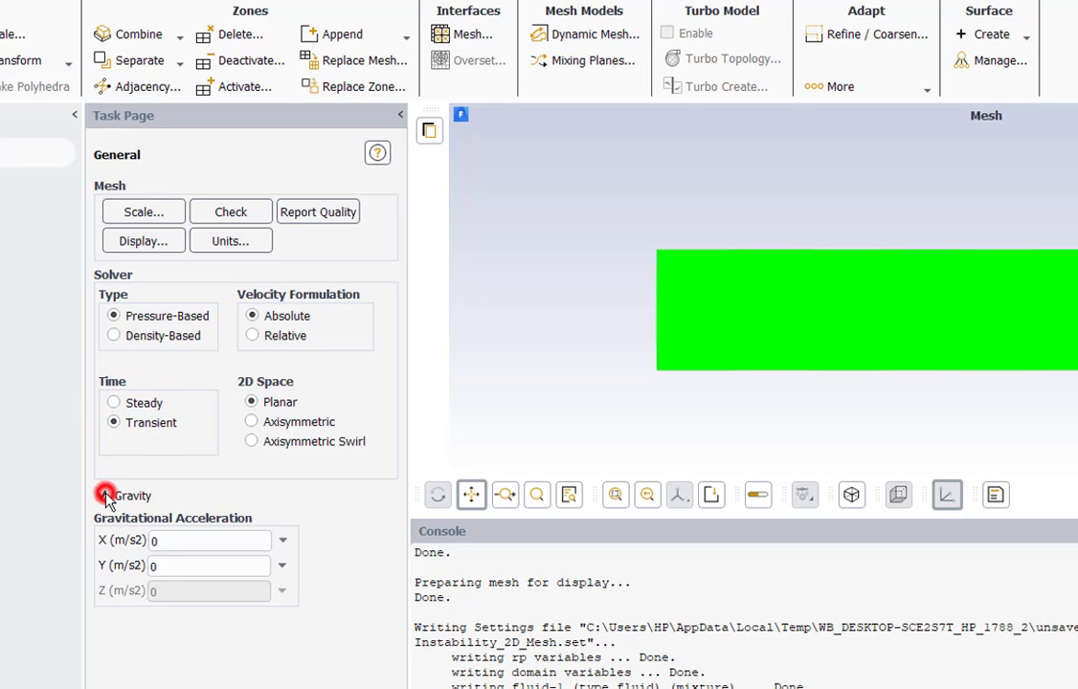
pyautogui.doubleClick(176, 565)
pyautogui.write('-9.81')
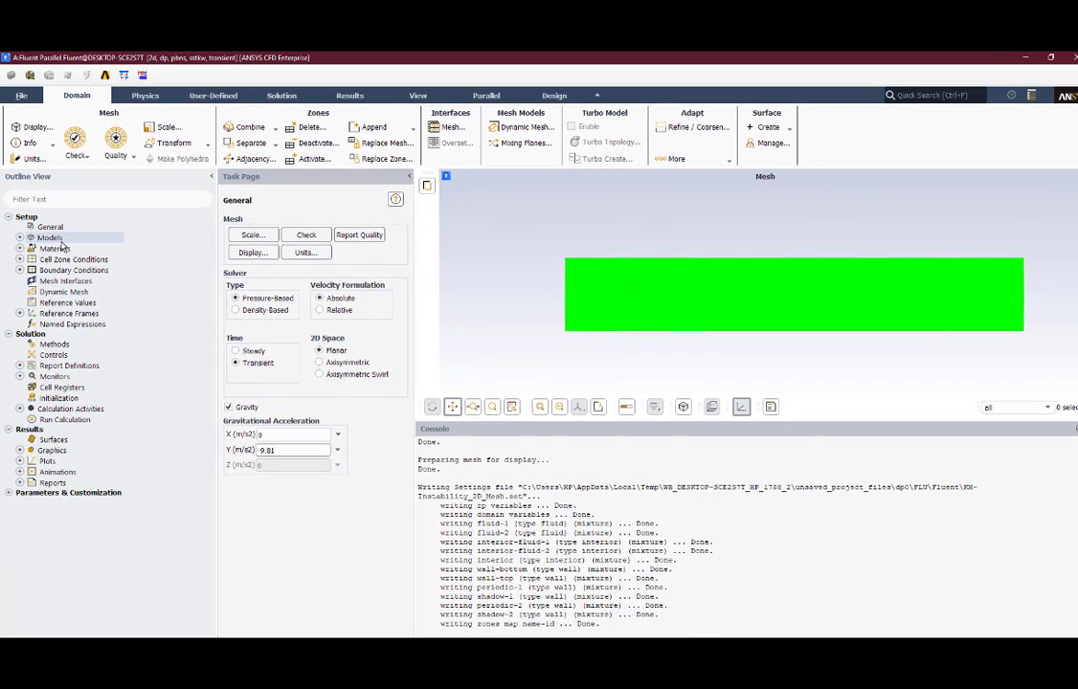
# Change the viscous model to Inviscid
pyautogui.doubleClick(65, 240)
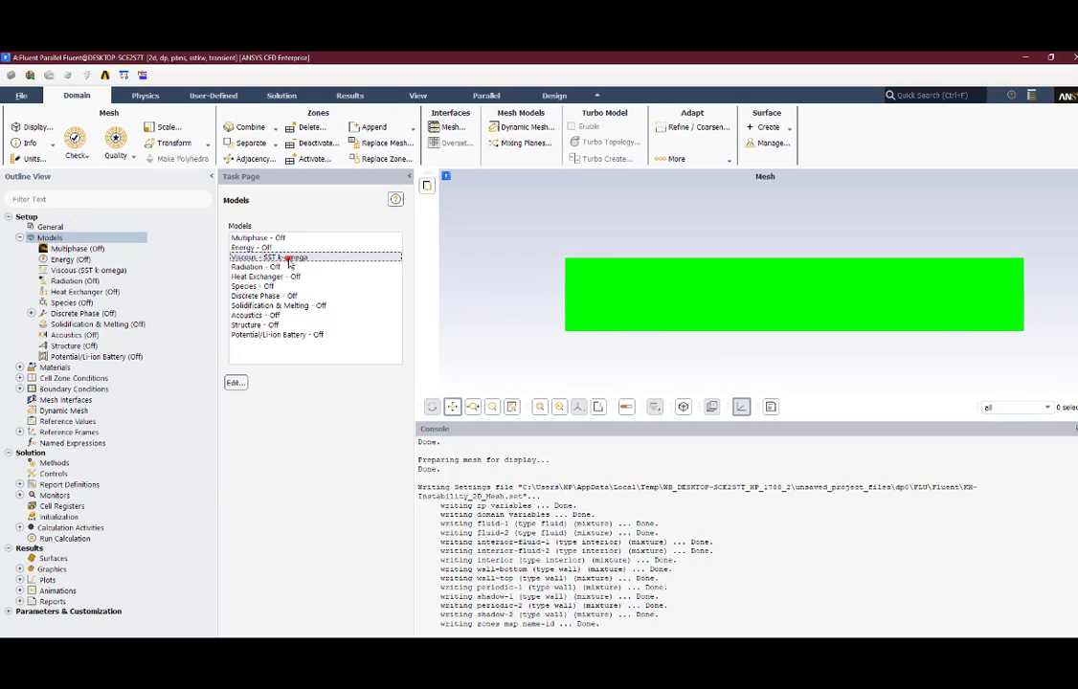
pyautogui.doubleClick(289, 256)
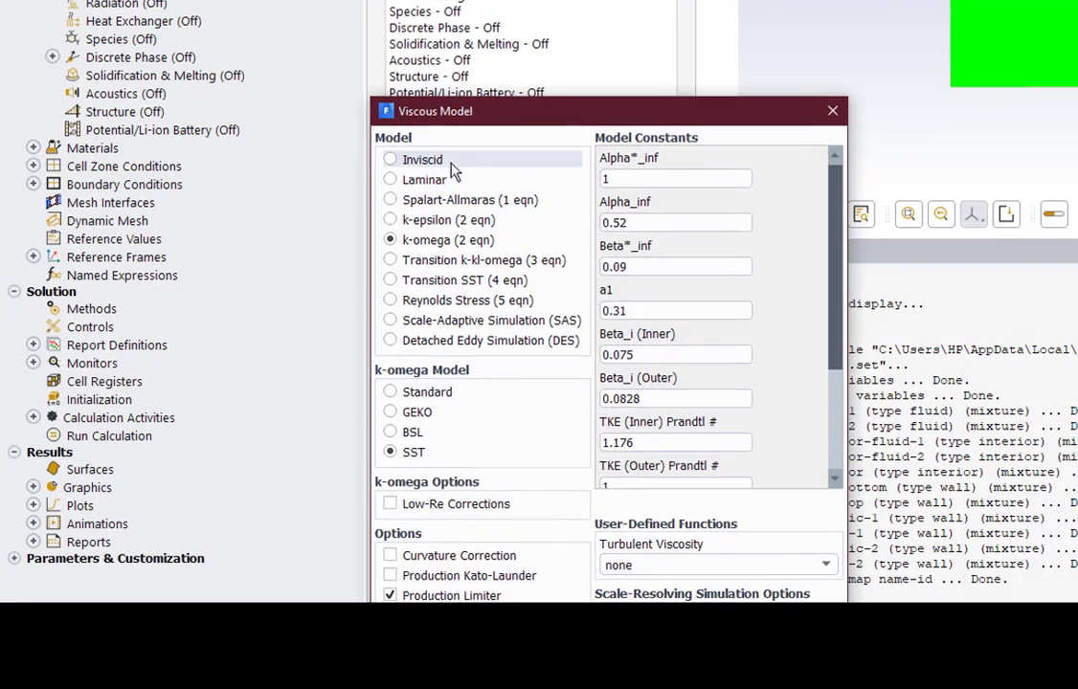
pyautogui.click(430, 163)
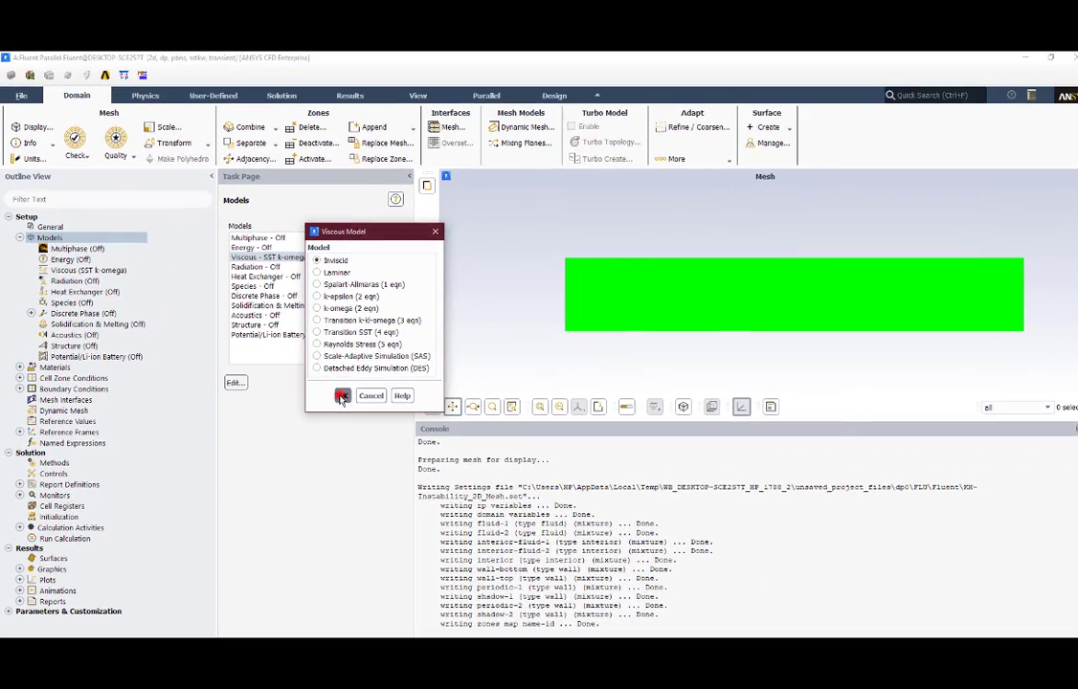
pyautogui.click(405, 343)
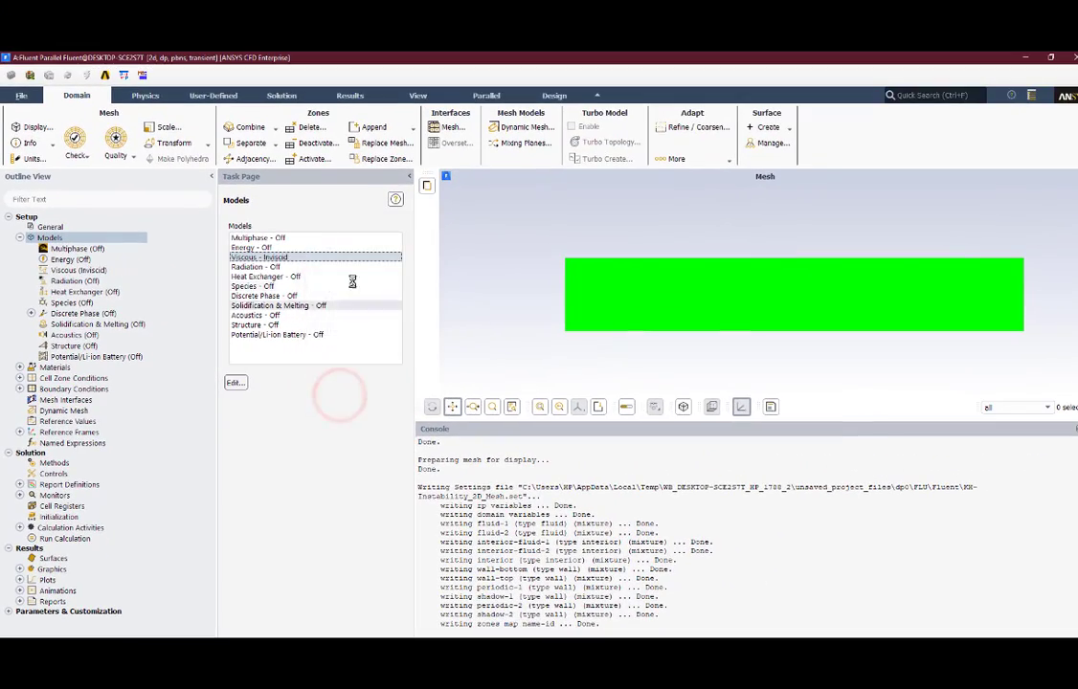
# Copy the fluid material water-vapor (h2o) from the Fluent database into the case materials
pyautogui.doubleClick(55, 367)
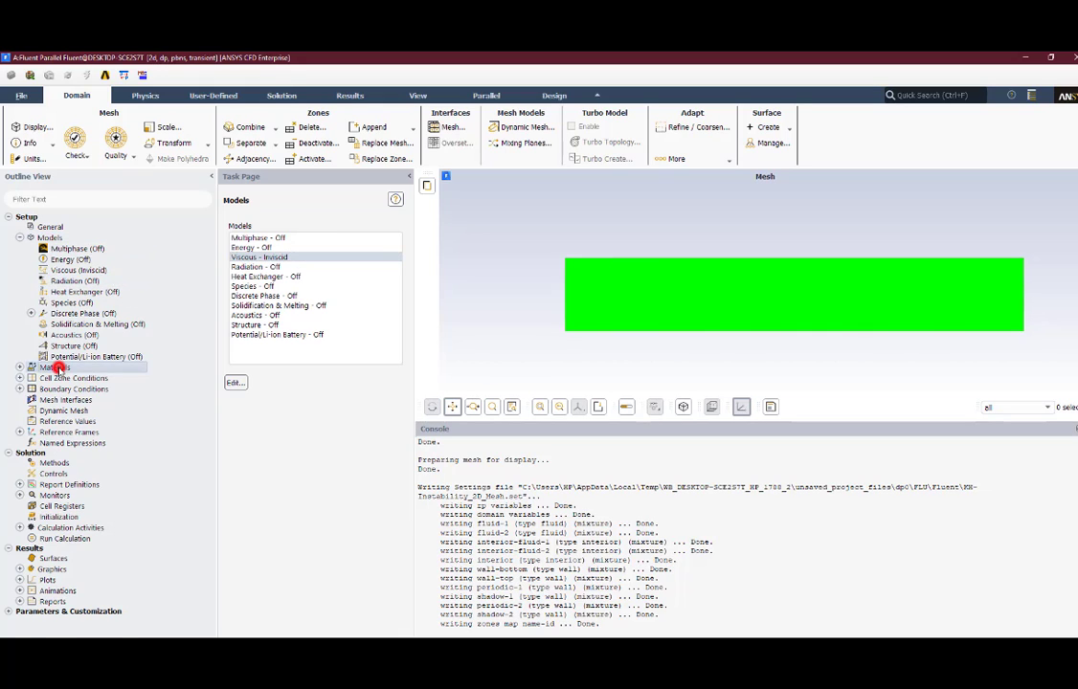
pyautogui.doubleClick(266, 246)
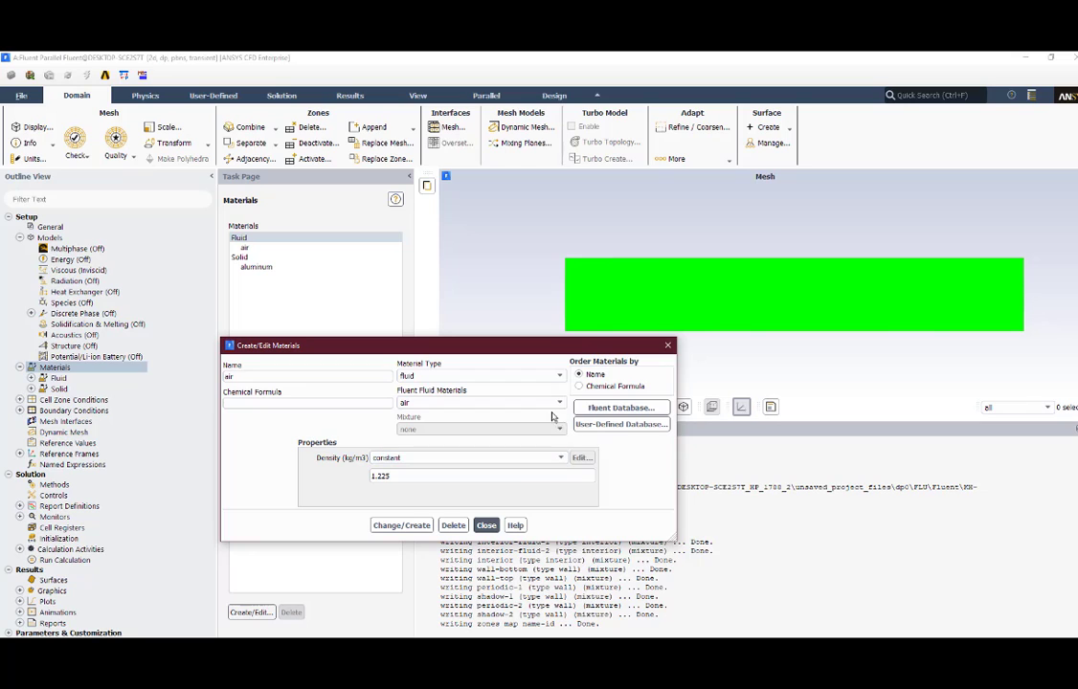
pyautogui.click(593, 409)
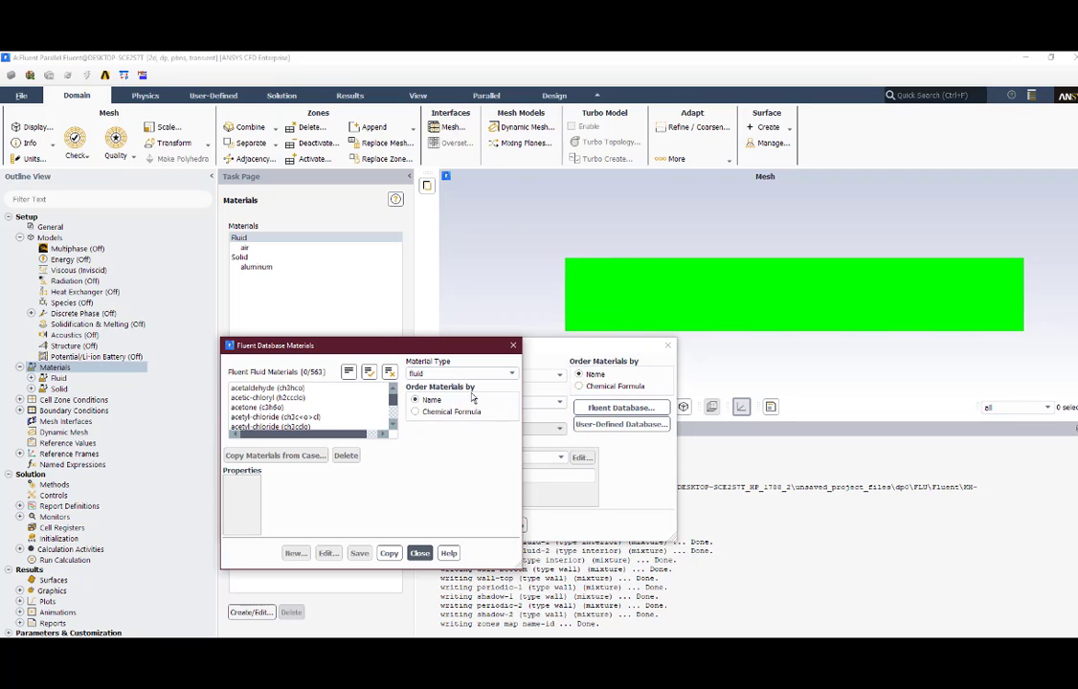
pyautogui.moveTo(393, 400); pyautogui.dragTo(393, 419)
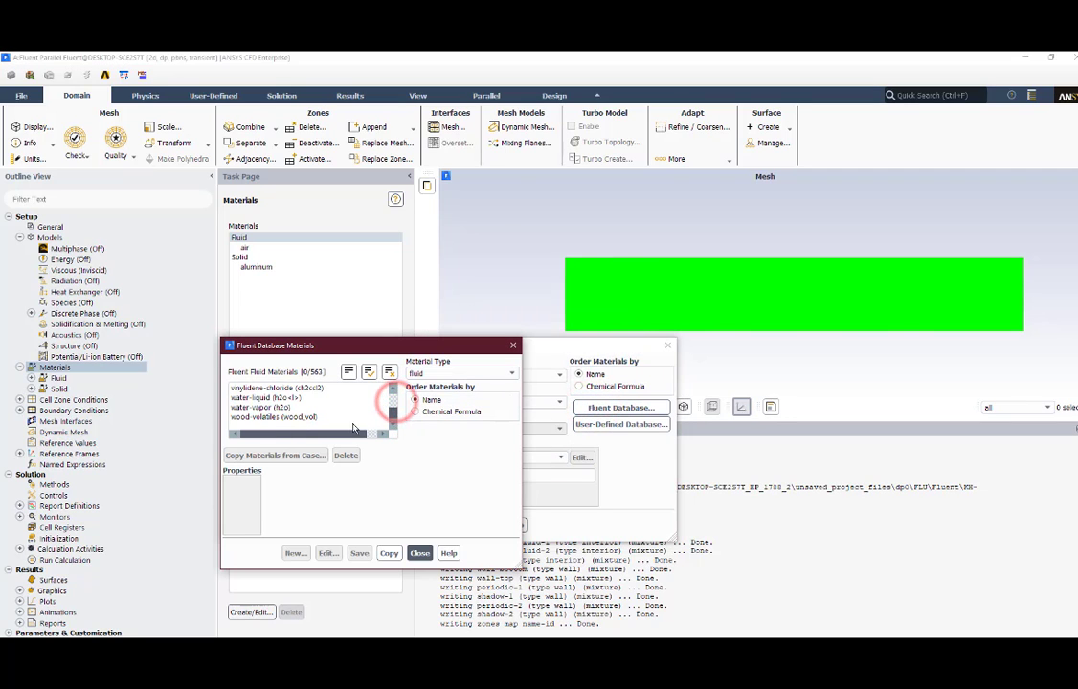
pyautogui.click(308, 411)
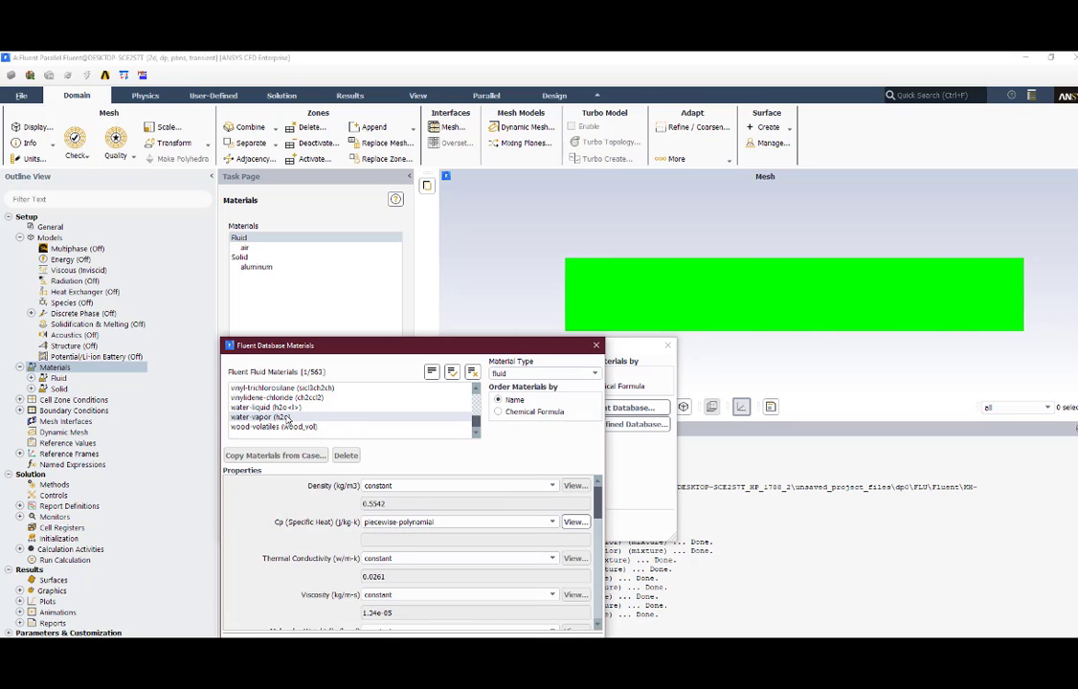
pyautogui.click(461, 351)
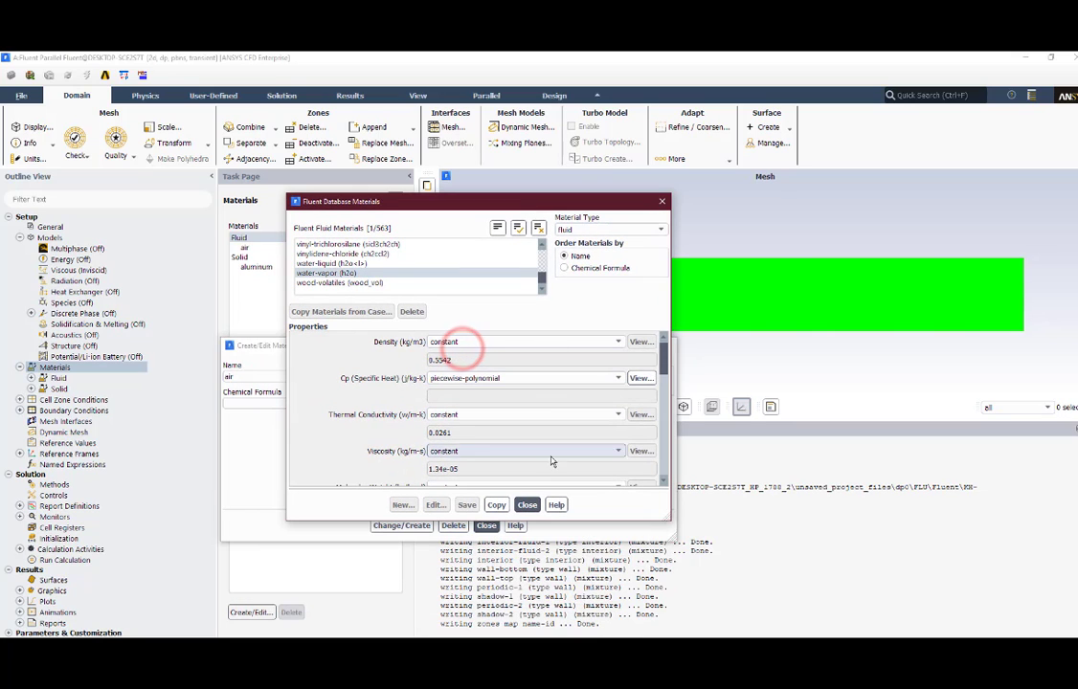
pyautogui.click(497, 506)
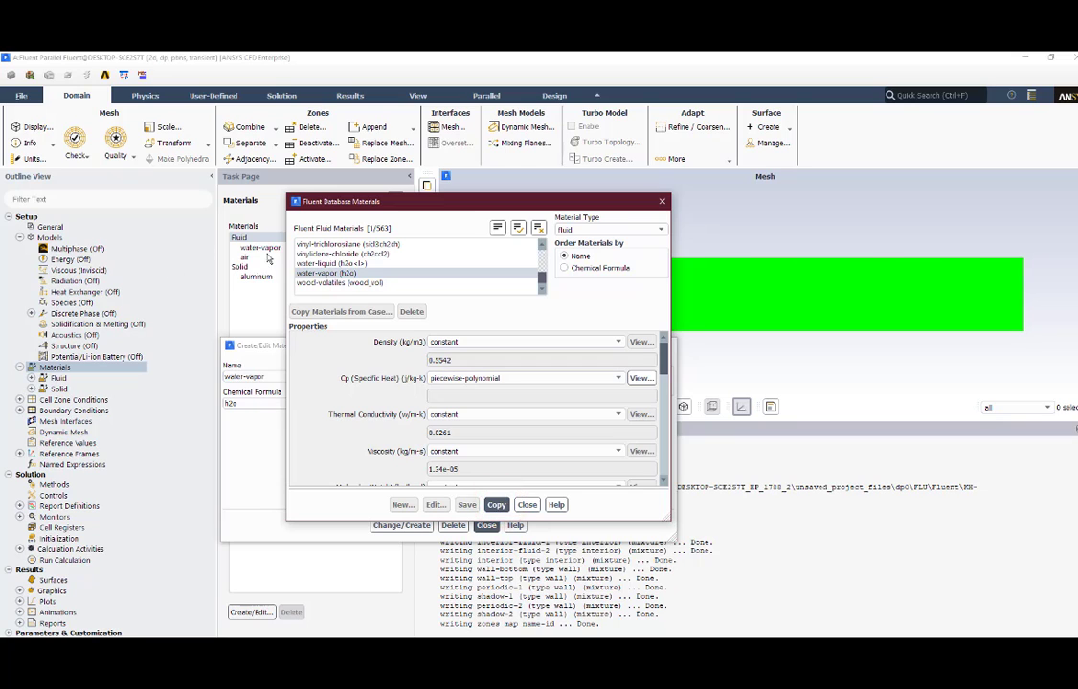
pyautogui.click(528, 506)
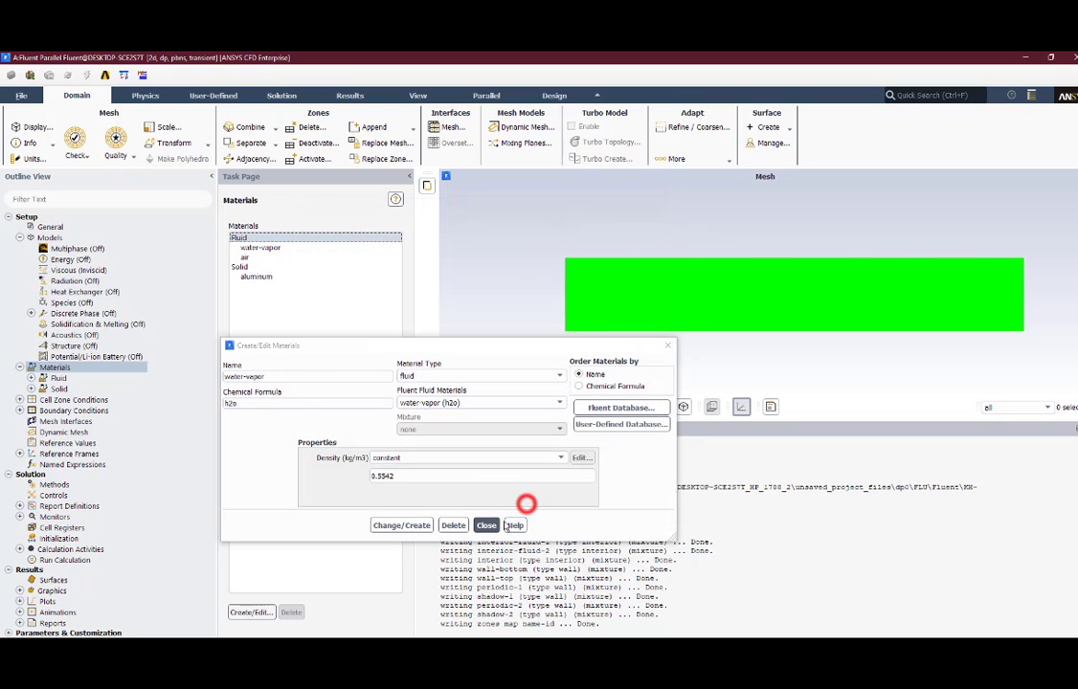
pyautogui.click(486, 526)
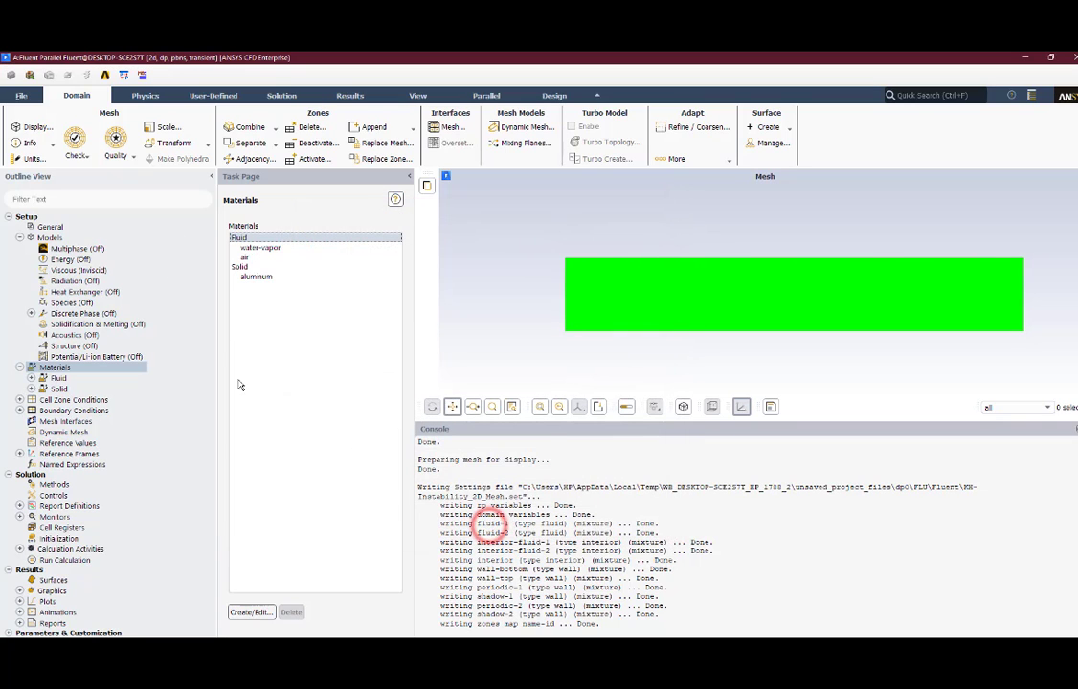
# Enable and apply the Volume of Fluid multiphase model with two Eulerian phases
pyautogui.click(67, 247)
pyautogui.doubleClick(69, 249)
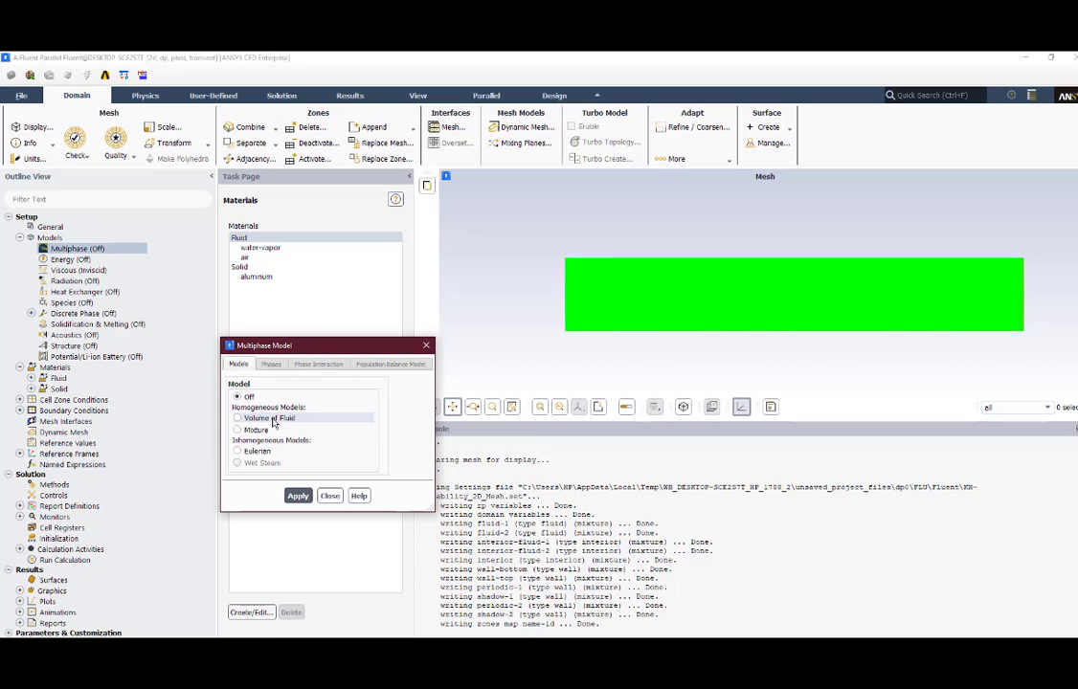
pyautogui.click(271, 416)
pyautogui.moveTo(354, 344); pyautogui.dragTo(391, 190)
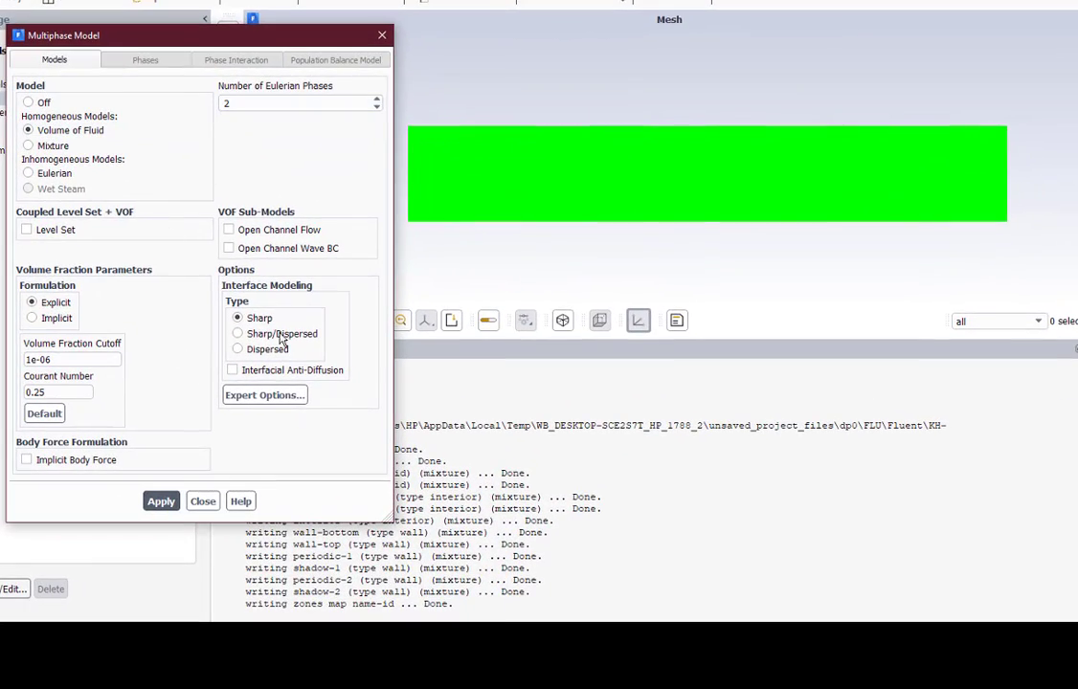
pyautogui.click(161, 500)
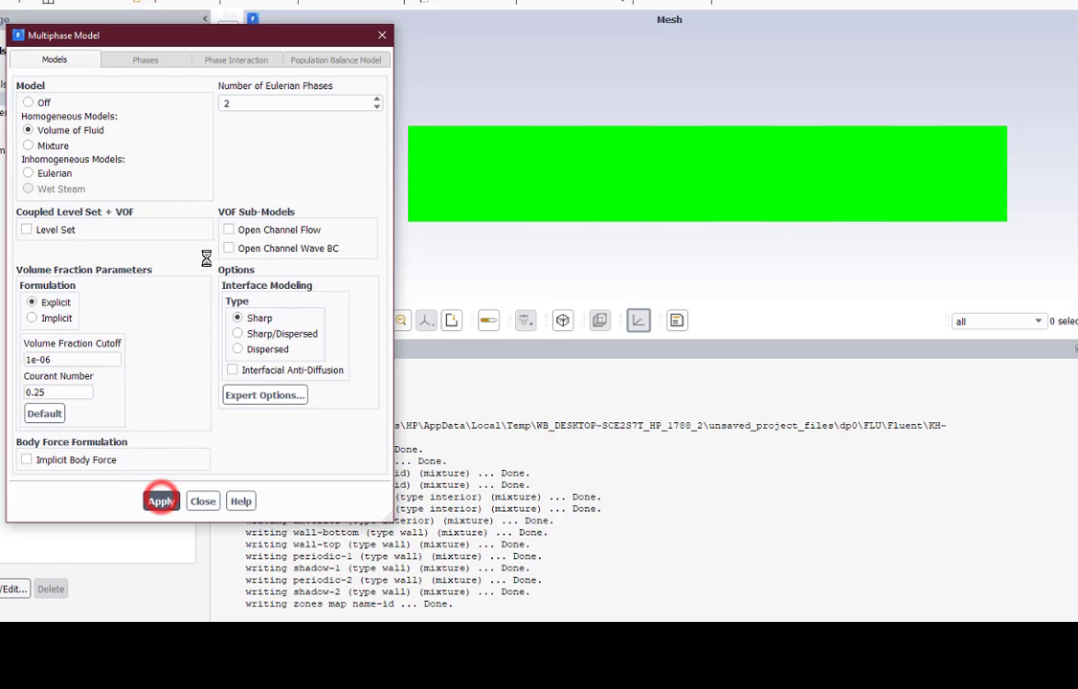
# Name the primary phase air in the multiphase phase setup and apply it
pyautogui.click(167, 59)
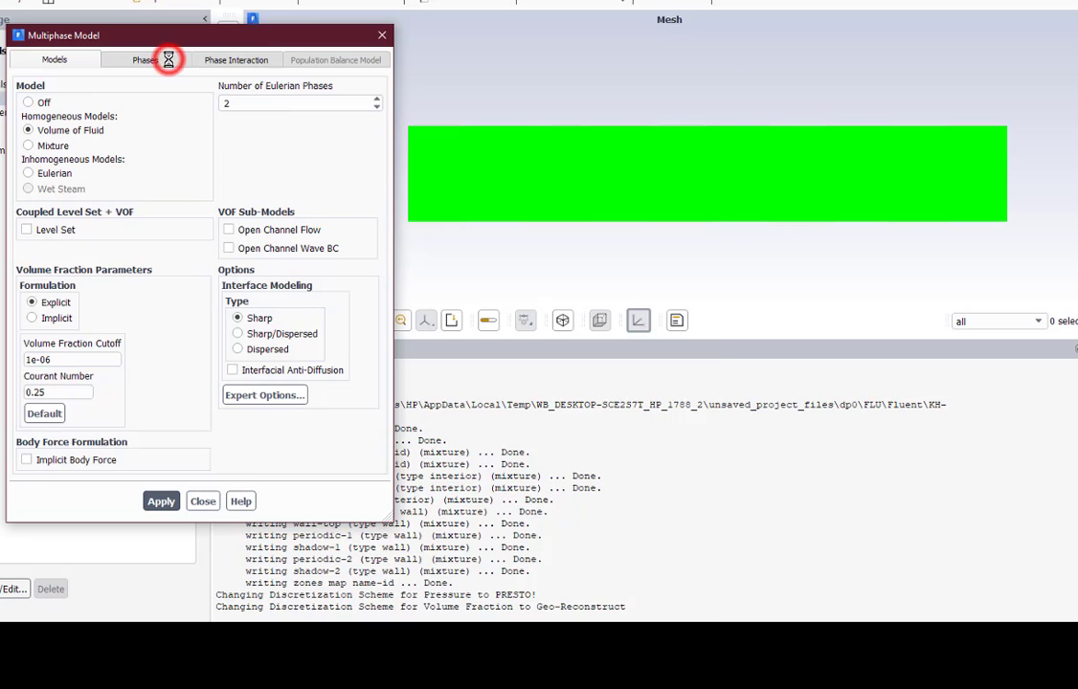
pyautogui.moveTo(210, 39); pyautogui.dragTo(201, 16)
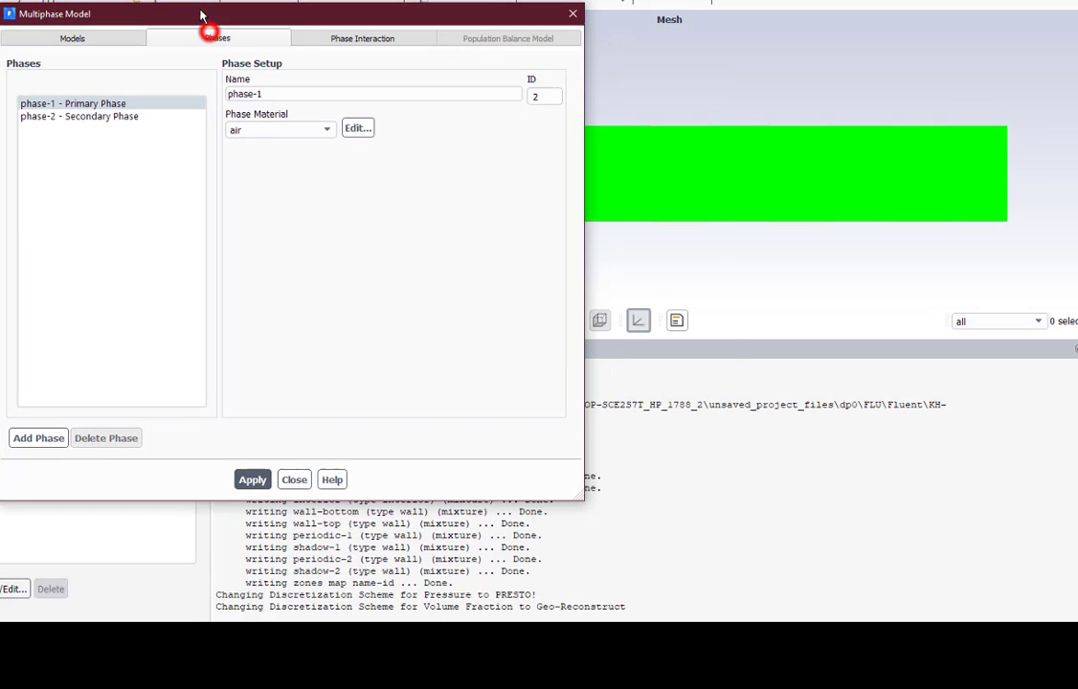
pyautogui.doubleClick(255, 92)
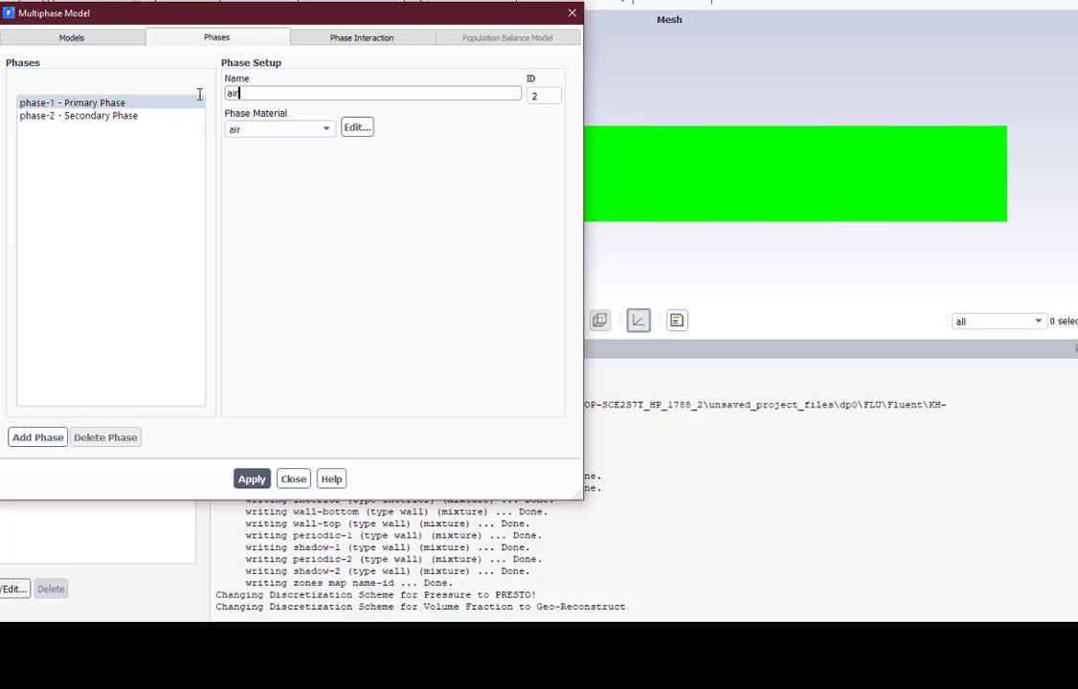
pyautogui.click(252, 478)
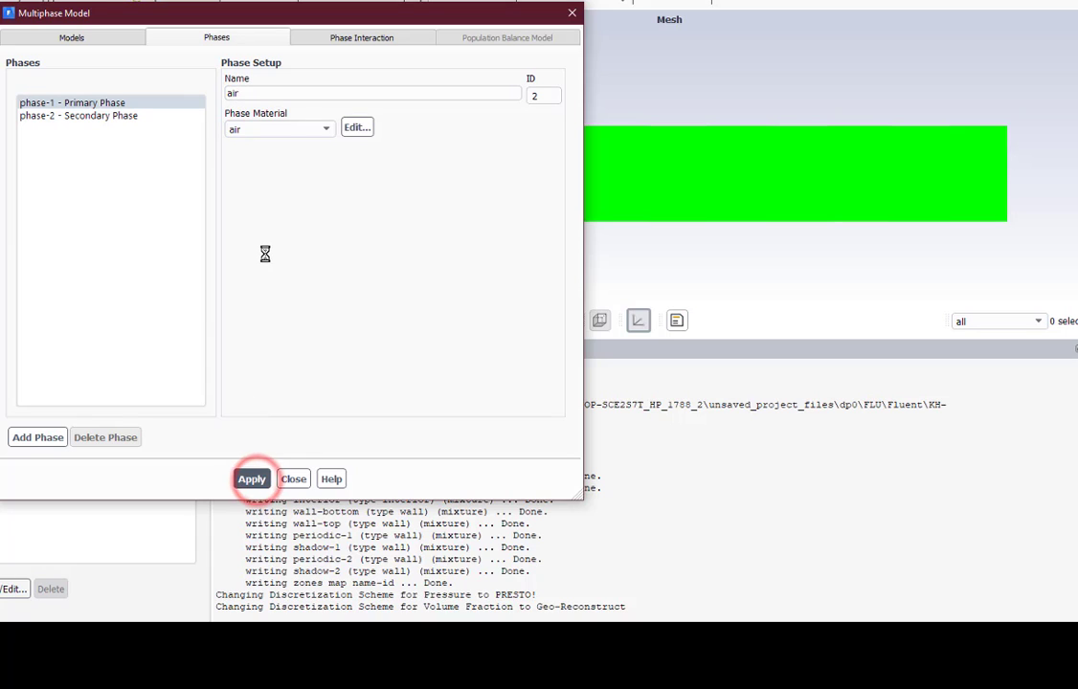
# Name the secondary phase water-vapor and apply the change
pyautogui.click(129, 115)
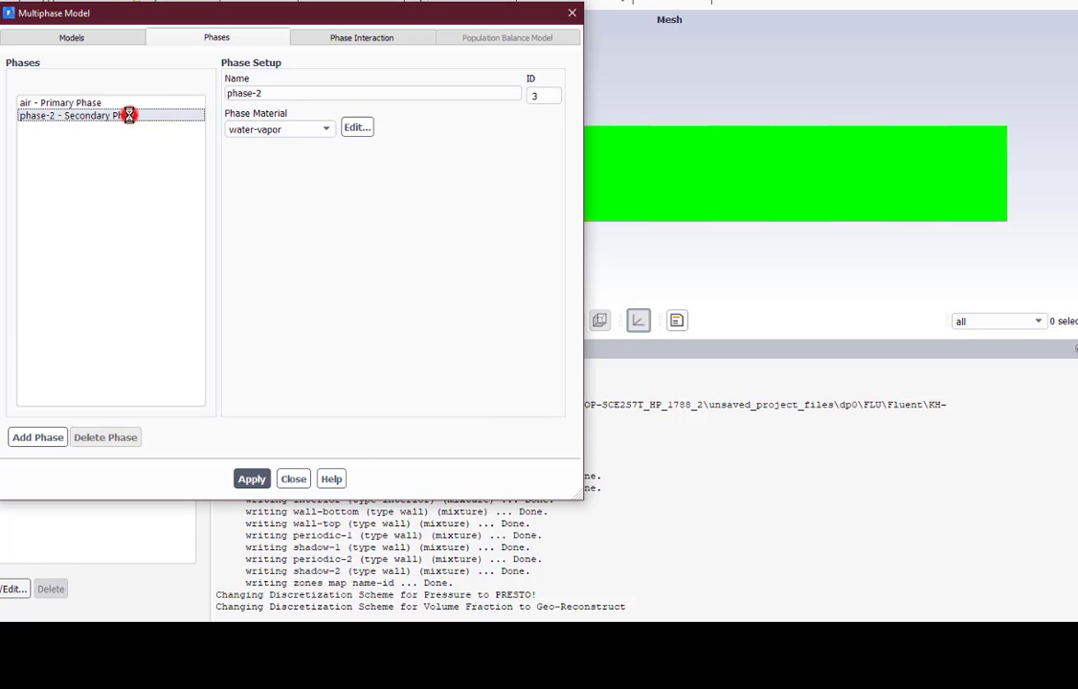
pyautogui.click(278, 94)
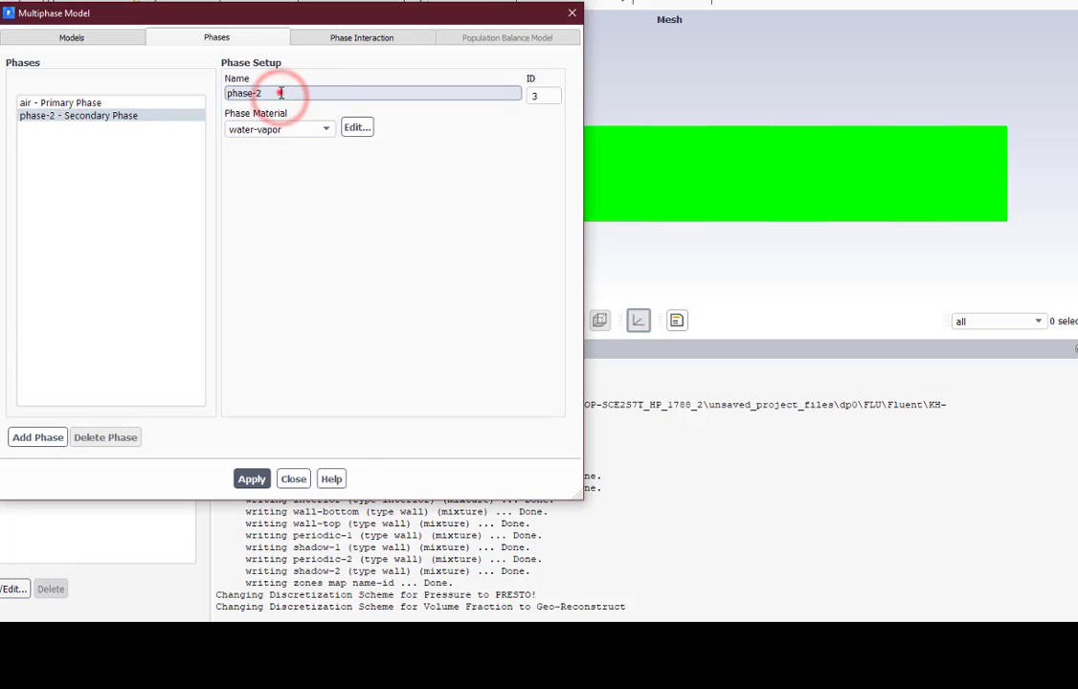
pyautogui.doubleClick(278, 93)
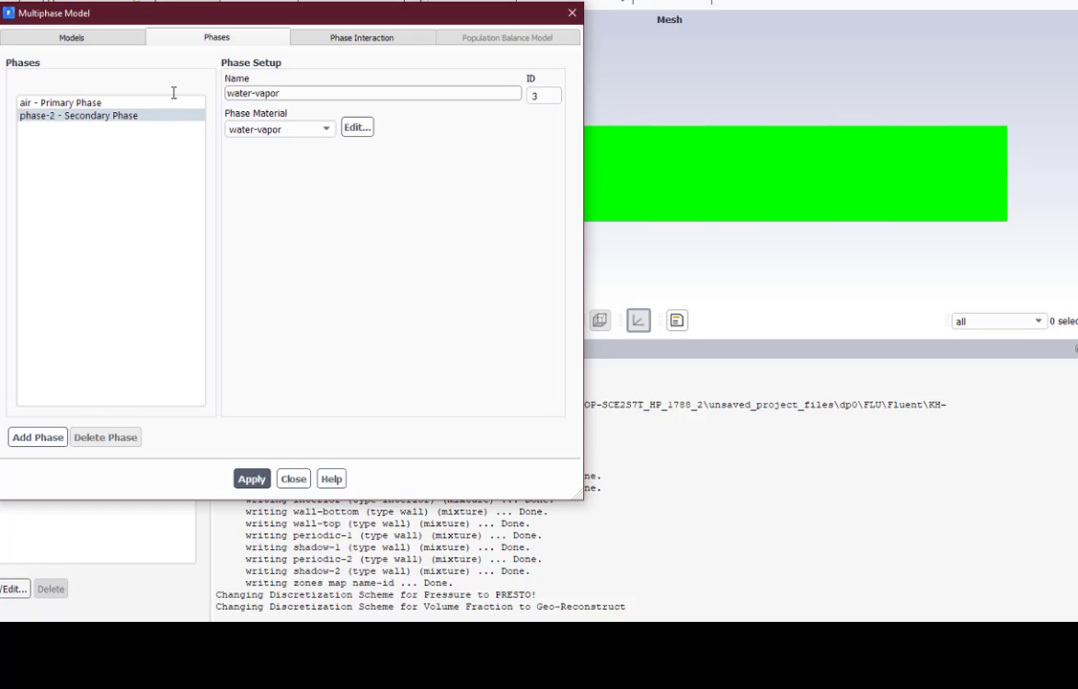
pyautogui.click(254, 478)
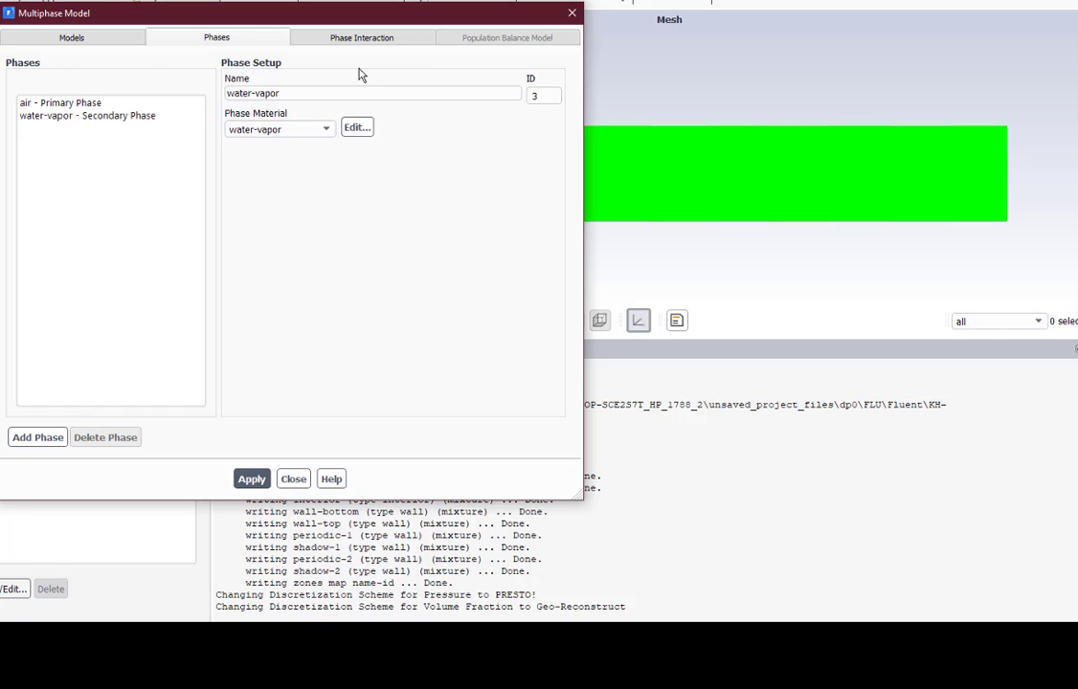
# Apply the air water-vapor phase interaction without surface tension, close the multiphase setup, and collapse the Models and Materials branches
pyautogui.click(362, 38)
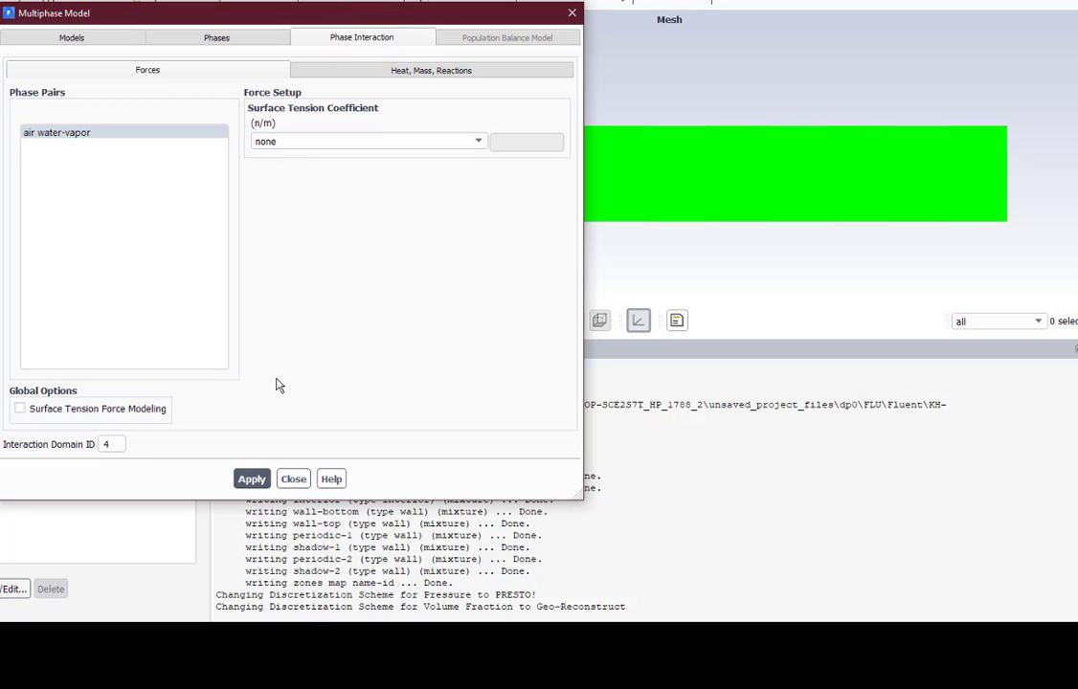
pyautogui.click(252, 477)
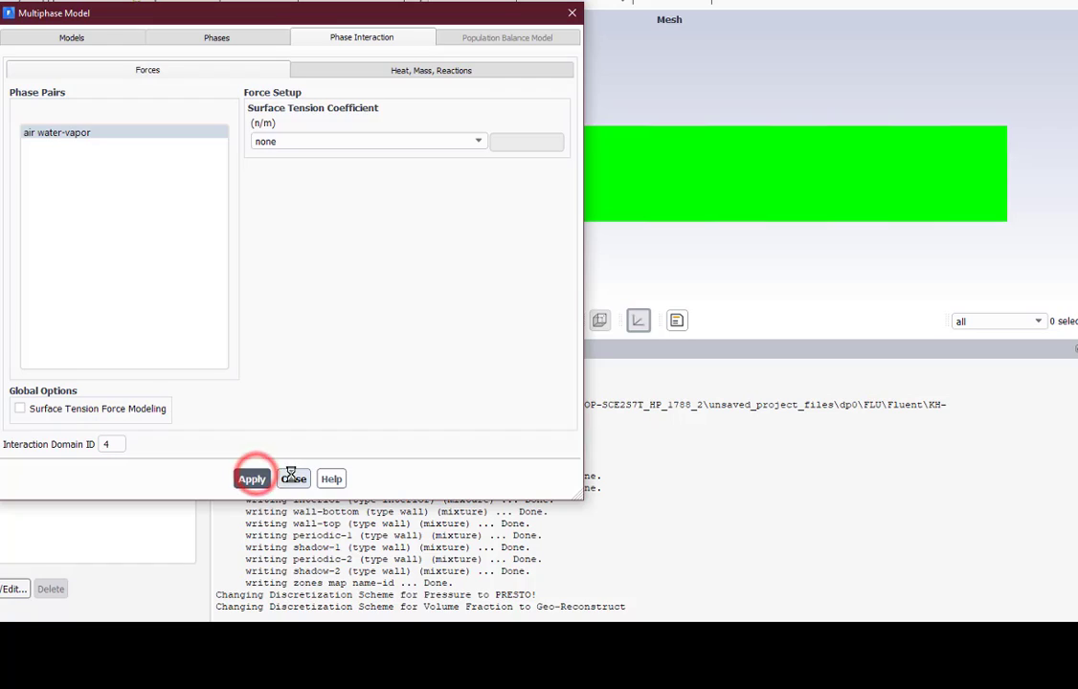
pyautogui.click(296, 481)
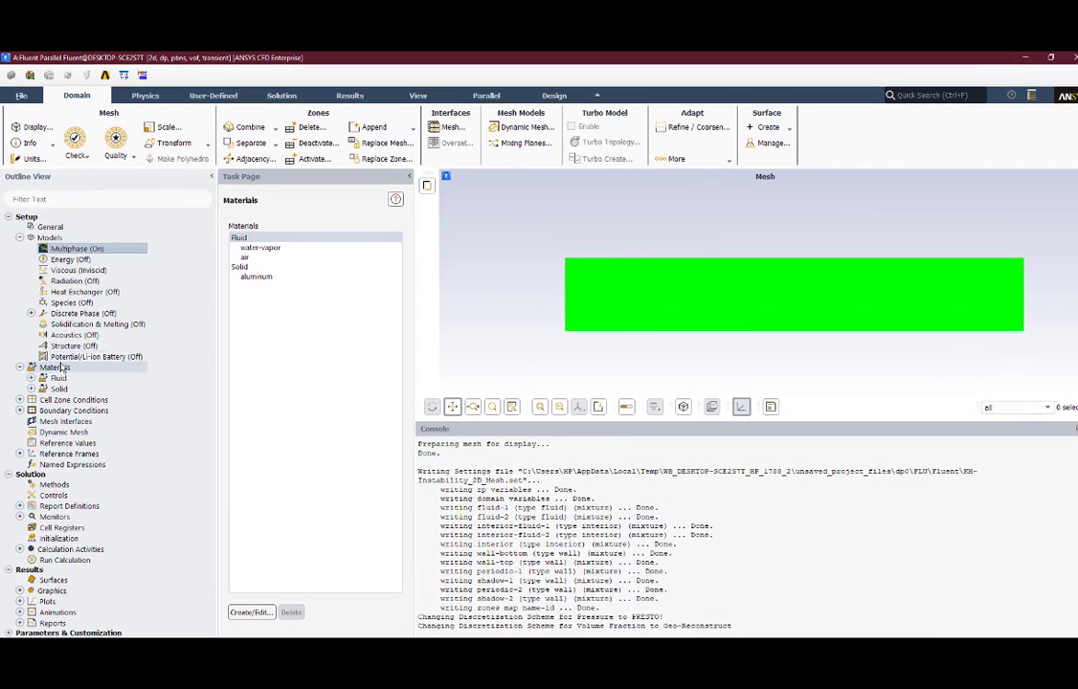
pyautogui.click(19, 237)
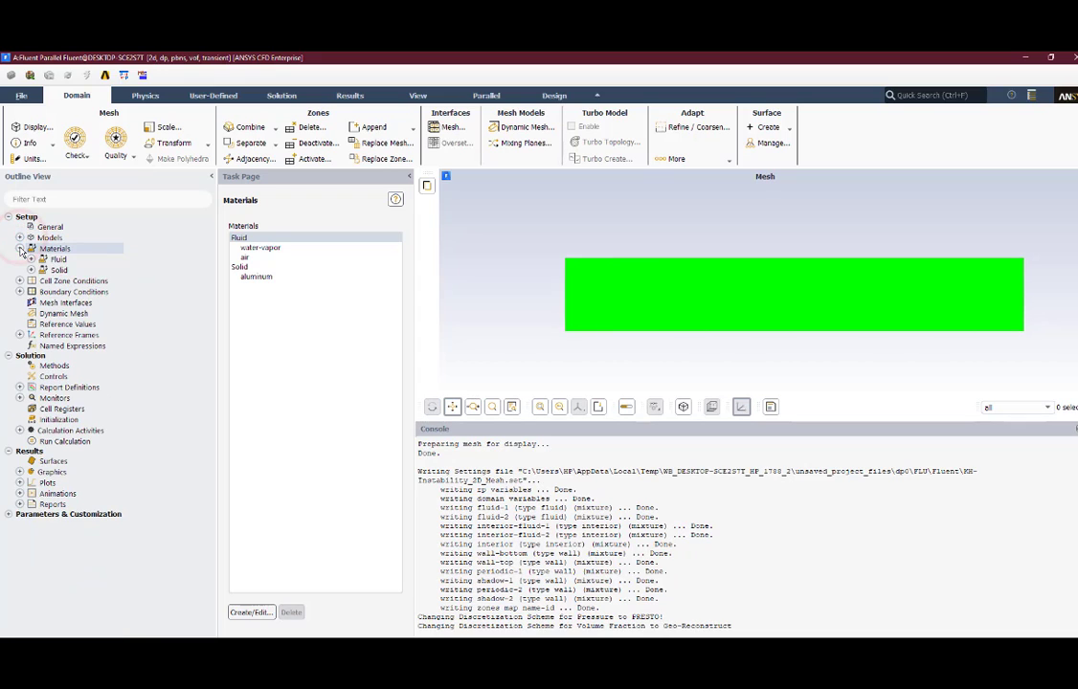
pyautogui.click(19, 248)
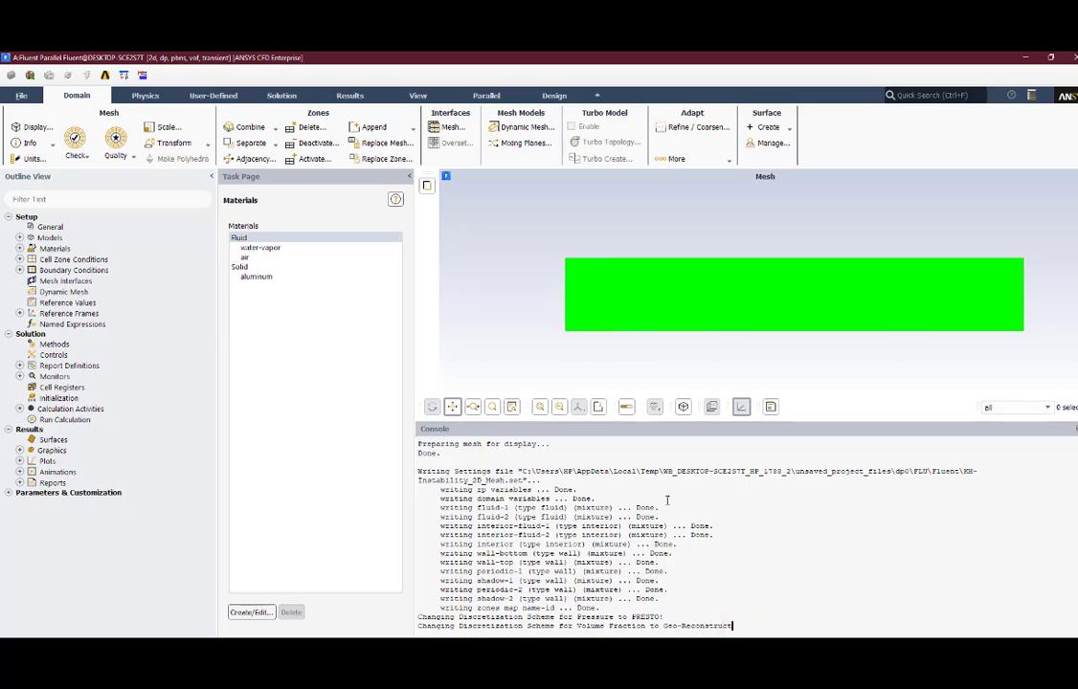
# Run the console command mesh/modify-zones/make-periodic to start defining the first periodic pair
pyautogui.press('Return')
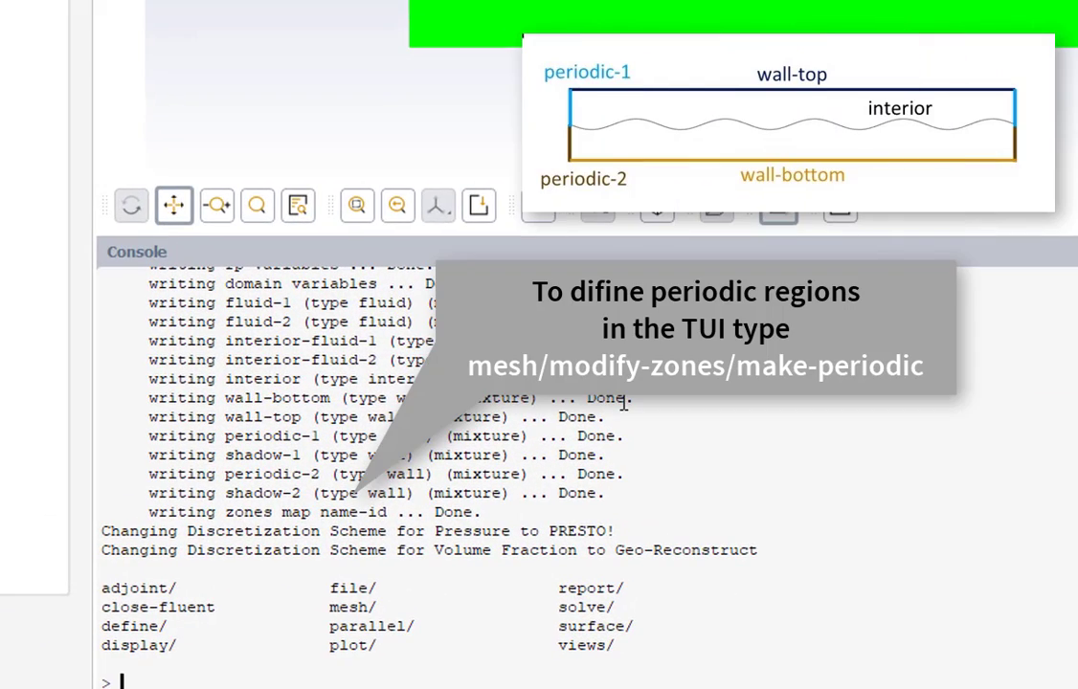
pyautogui.write('mesh')
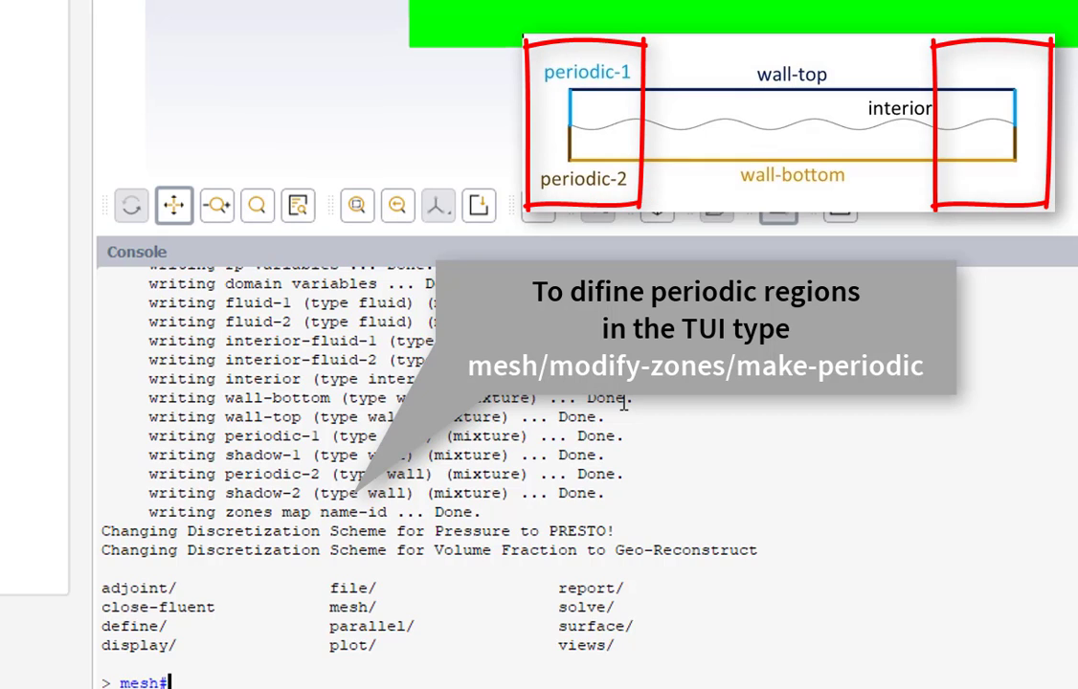
pyautogui.write('/mo')
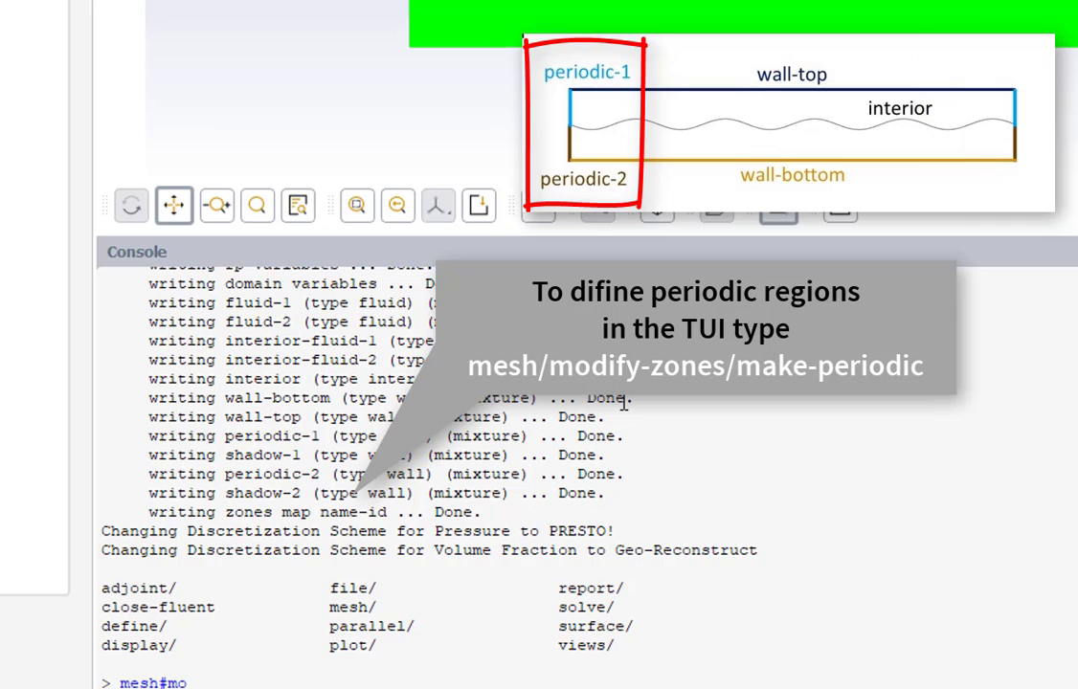
pyautogui.write('dify-zones/')
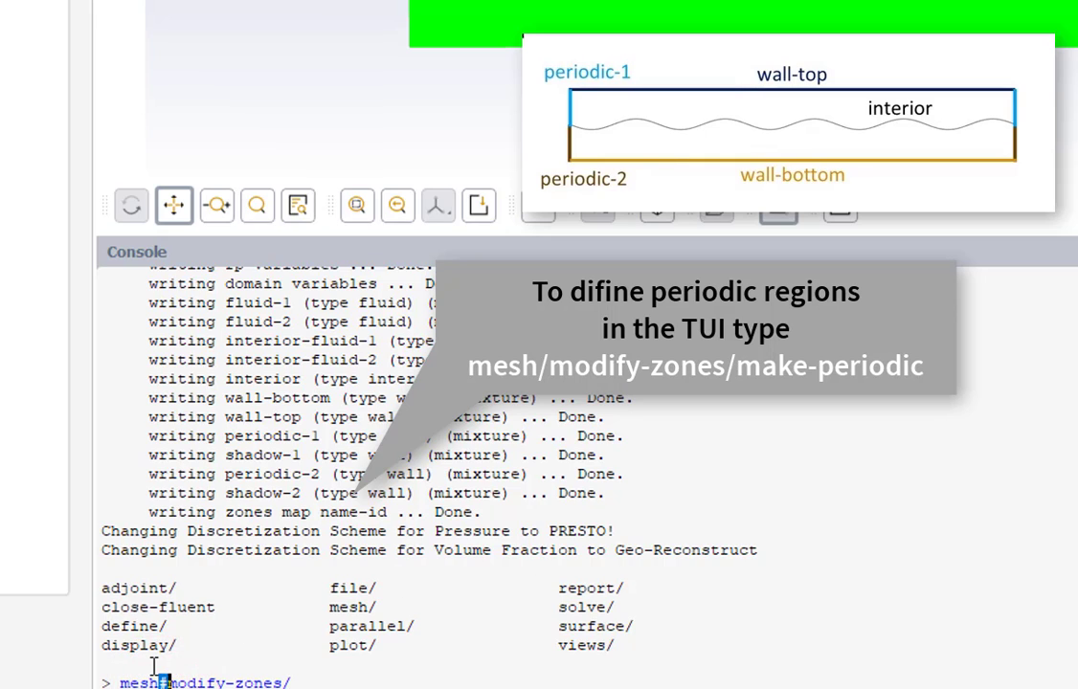
pyautogui.click(318, 677)
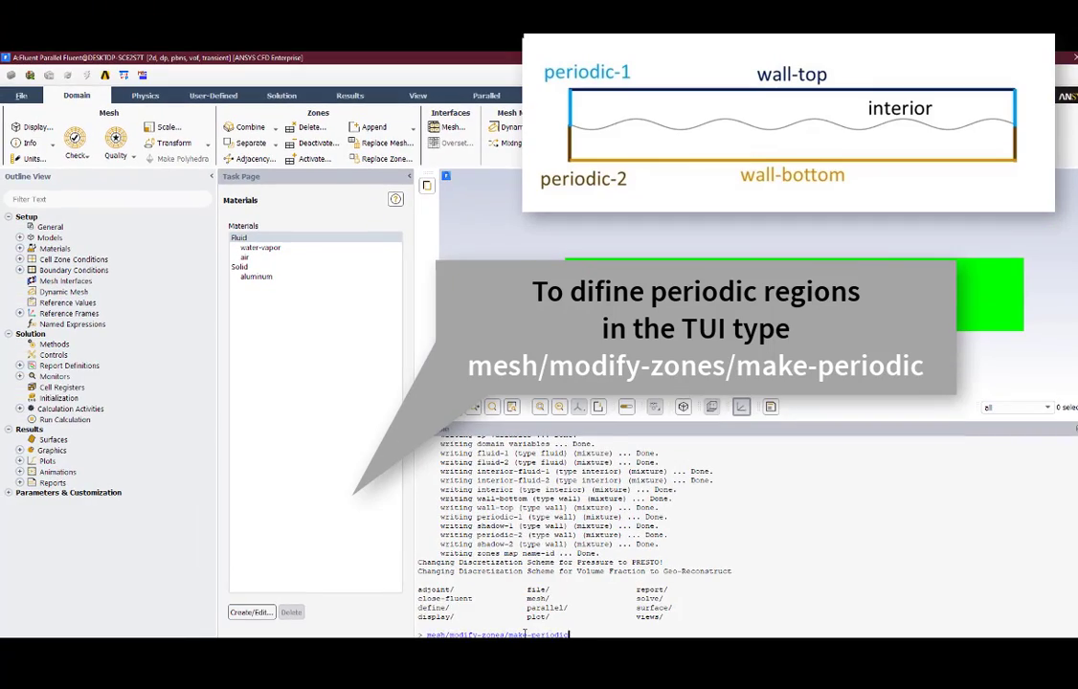
pyautogui.press('Return')
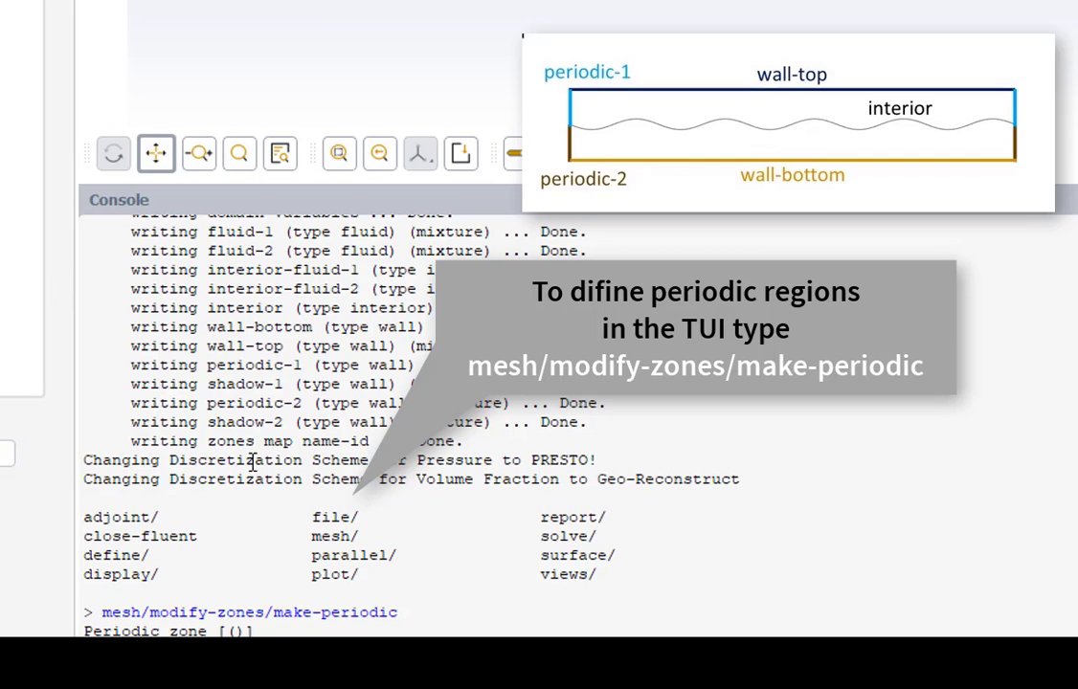
# Enter periodic-1 as the periodic zone and shadow-1 as its shadow zone in the console
pyautogui.click(284, 632)
pyautogui.write('periodic-1')
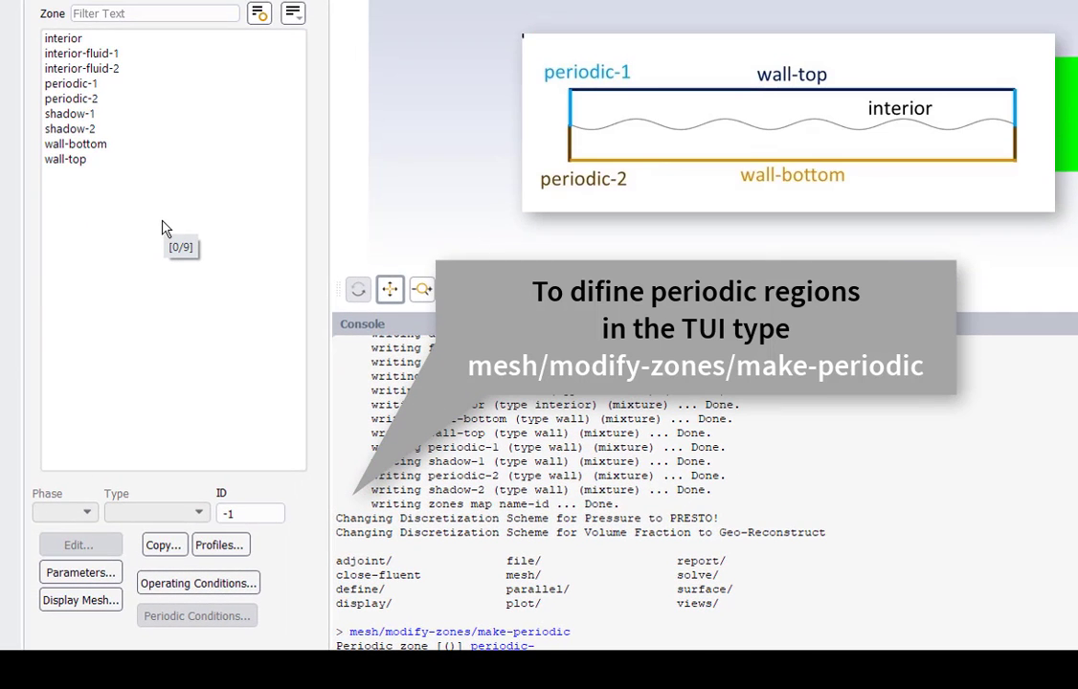
pyautogui.press('Return')
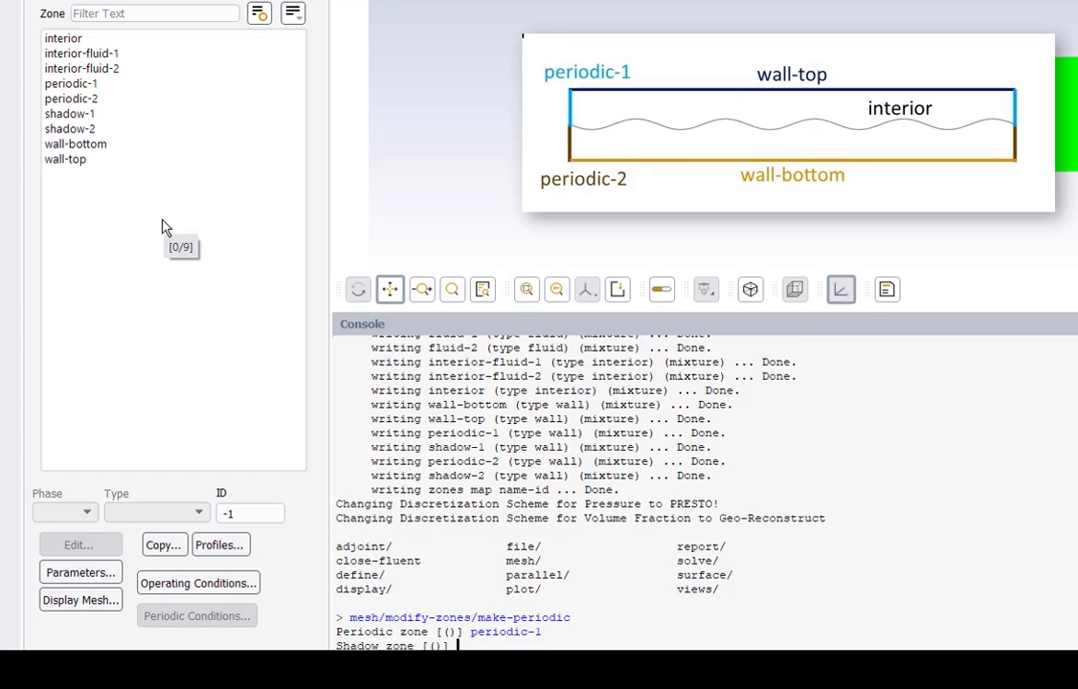
pyautogui.write('s')
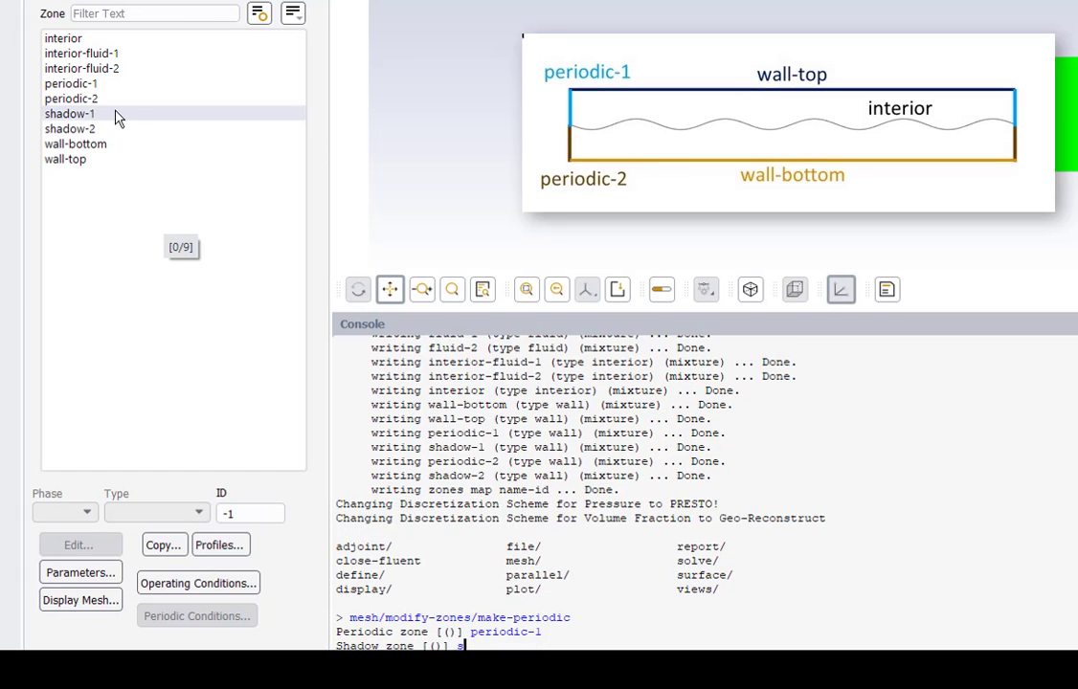
pyautogui.write('ha')
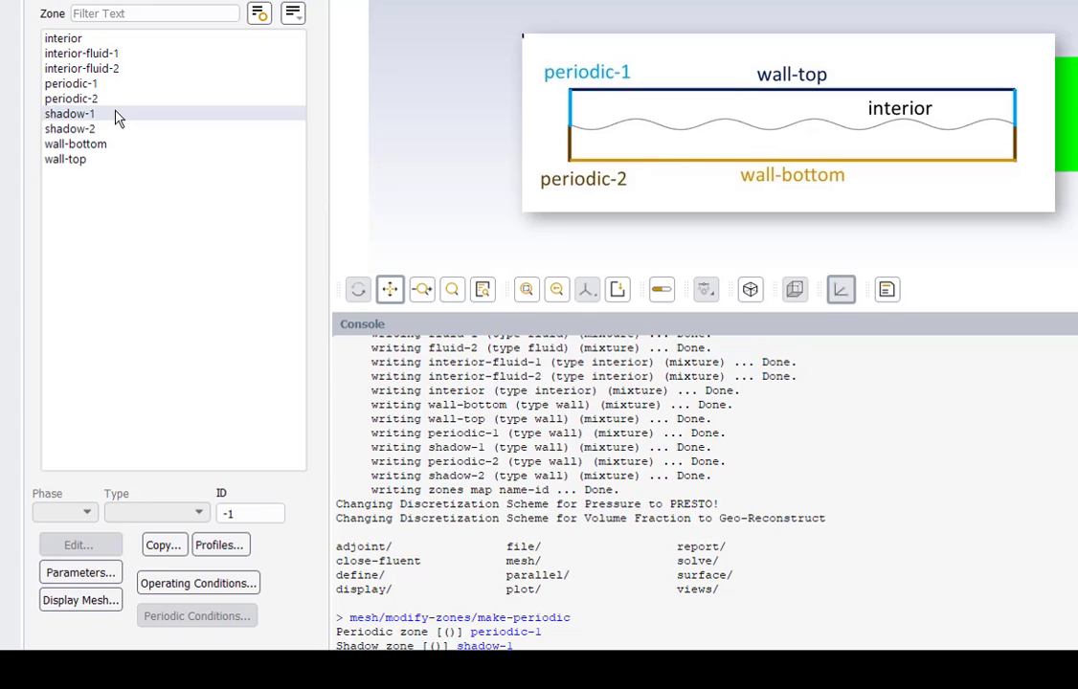
pyautogui.write('dow-1')
pyautogui.press('Return')
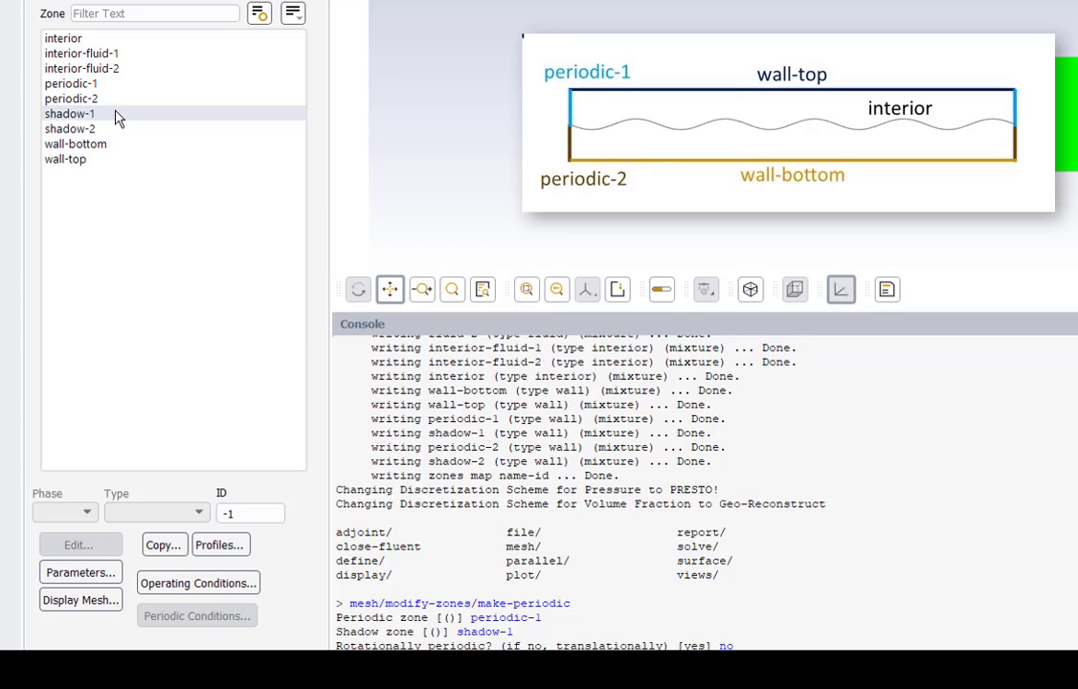
# Create the periodic-1 pair as translationally periodic, answering no to rotational and yes to auto-detecting the translation vector
pyautogui.write('no')
pyautogui.press('Return')
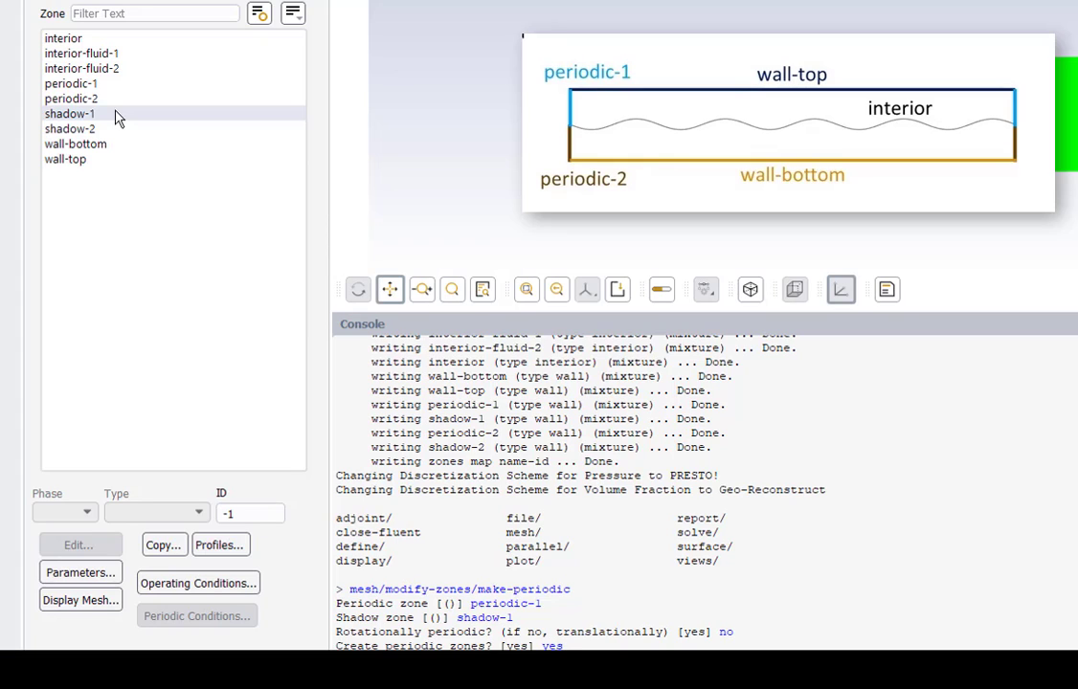
pyautogui.write('yes')
pyautogui.press('Return')
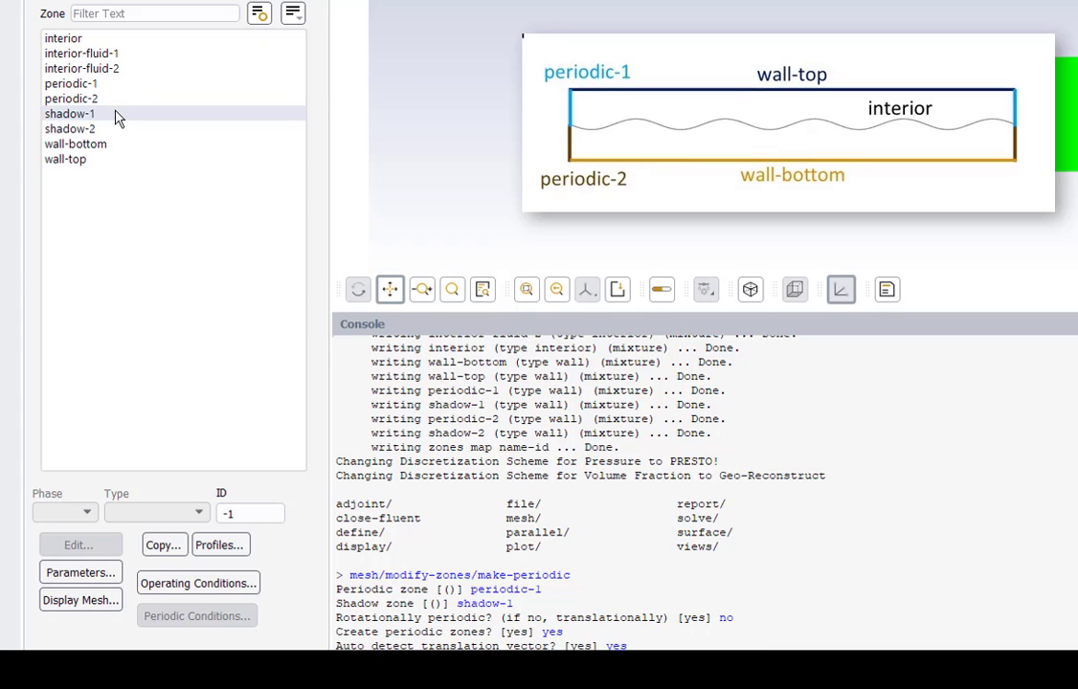
pyautogui.press('Return')
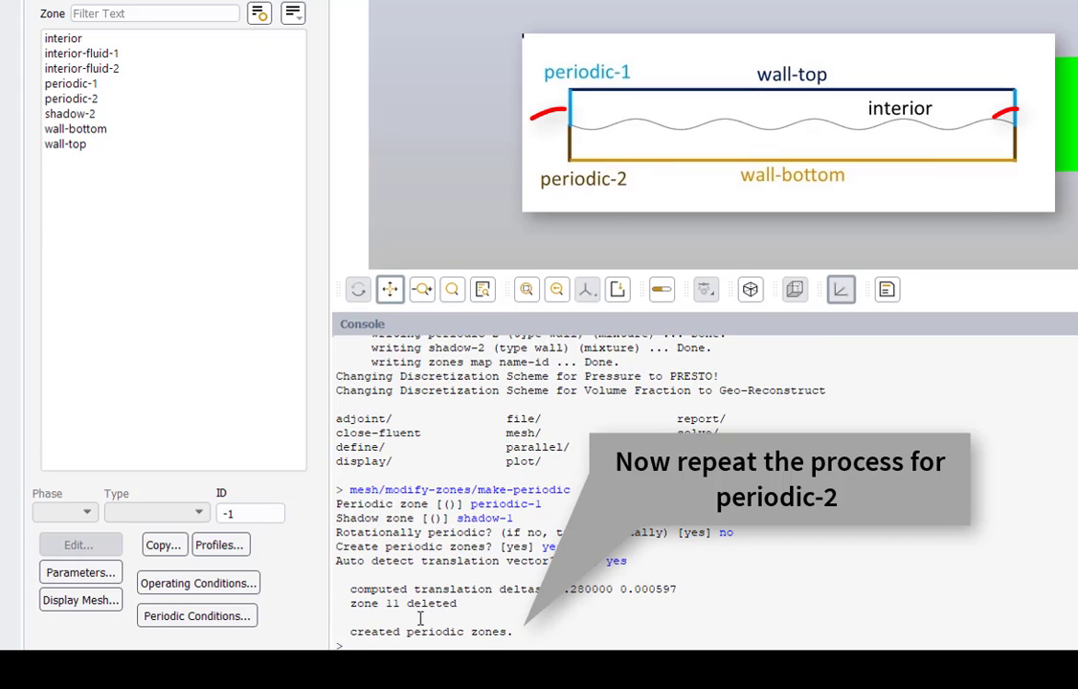
# Copy the earlier mesh/modify-zones/make-periodic command to the console prompt and run it again for the second pair
pyautogui.moveTo(571, 489); pyautogui.dragTo(351, 489)
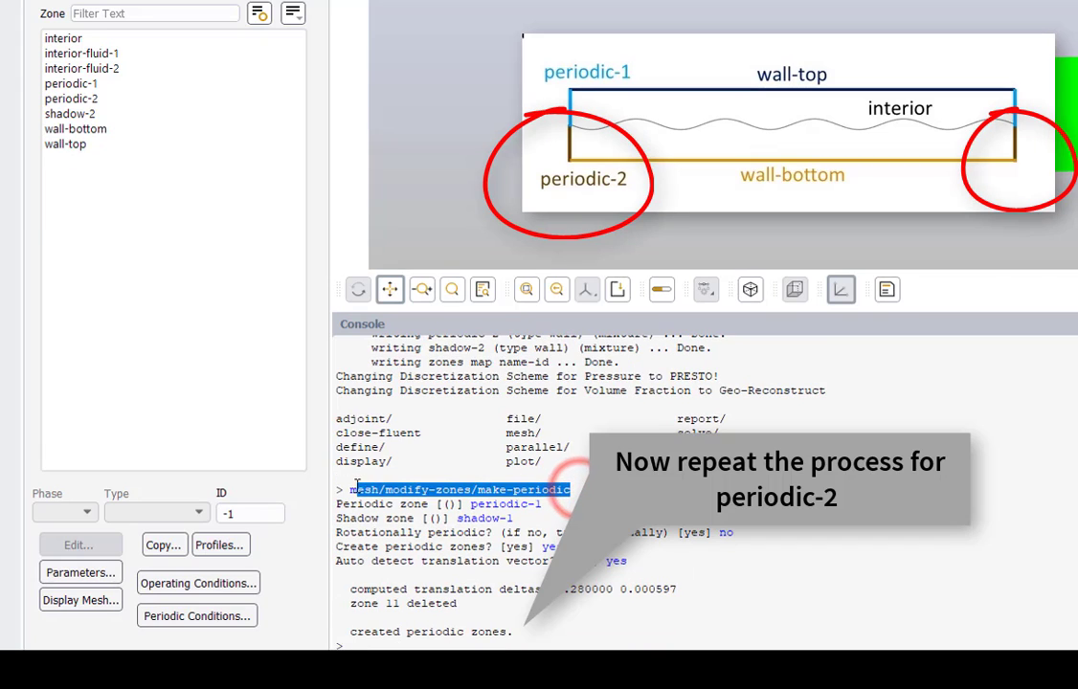
pyautogui.rightClick(362, 486)
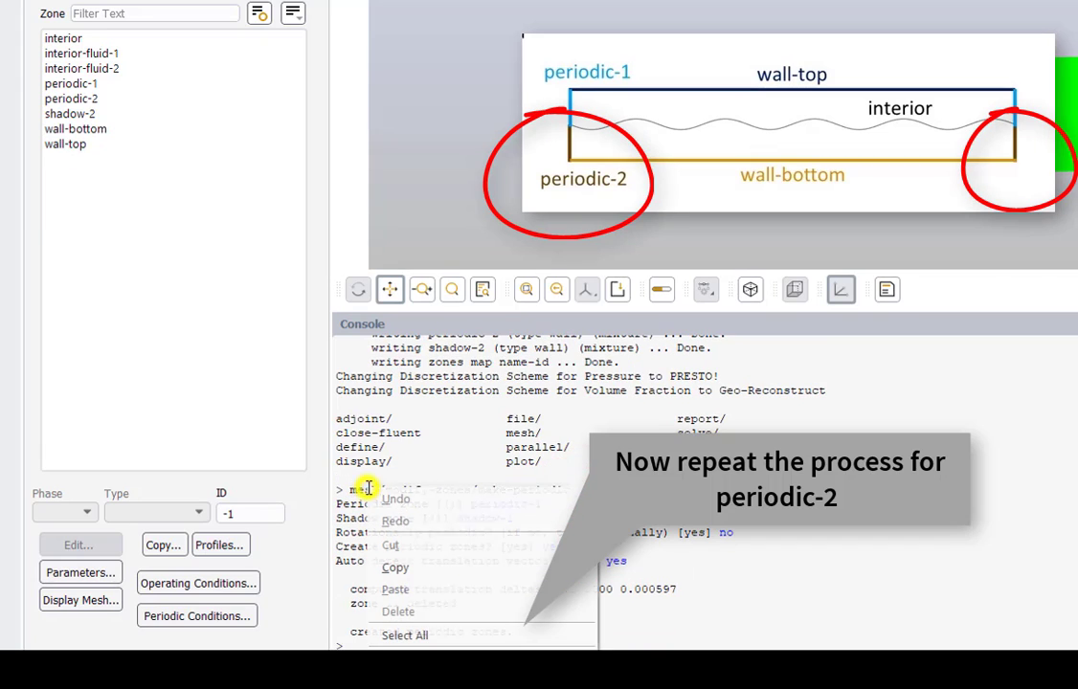
pyautogui.click(392, 568)
pyautogui.click(400, 642)
pyautogui.rightClick(403, 648)
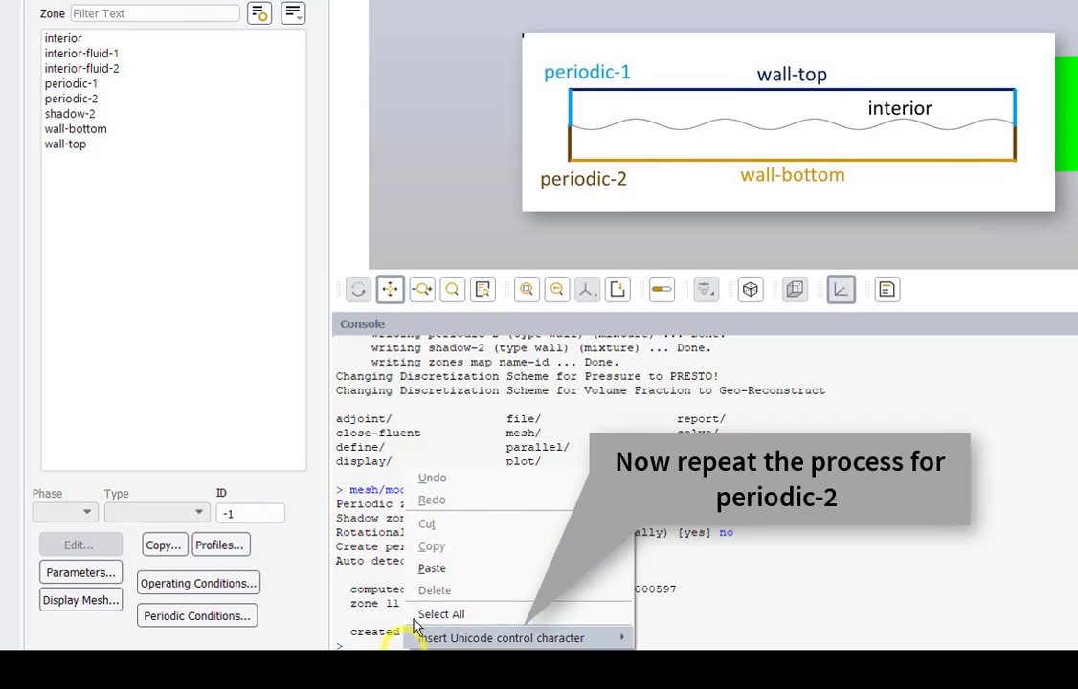
pyautogui.click(428, 569)
pyautogui.press('Return')
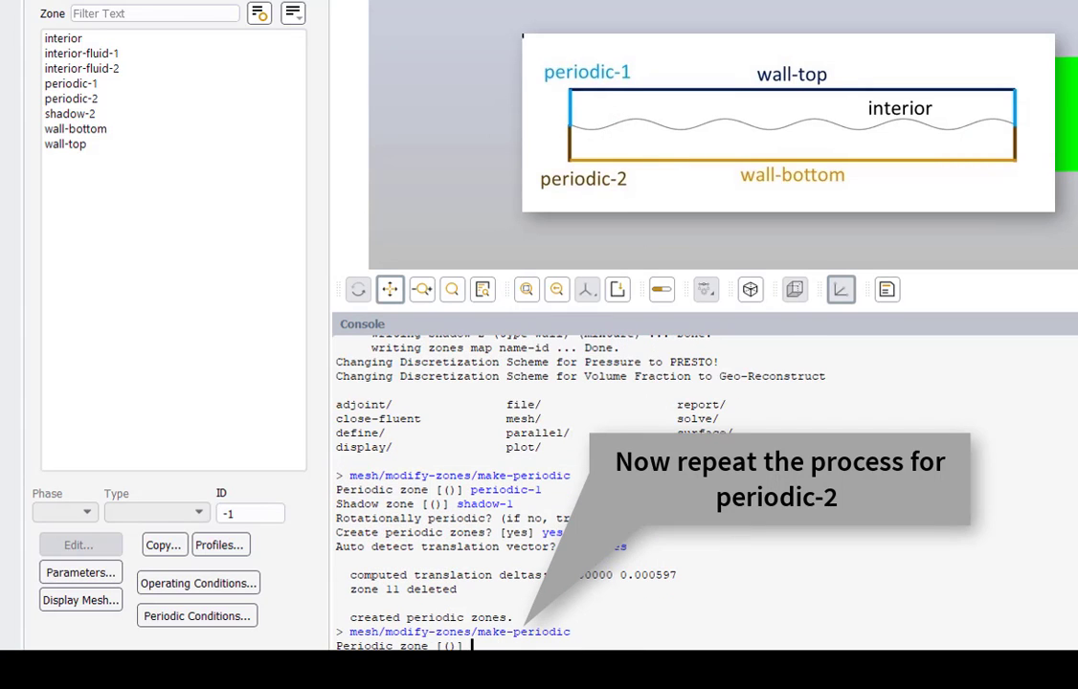
# Reuse the earlier periodic zone name, change its ending to 2, and submit periodic-2 as the periodic zone
pyautogui.doubleClick(548, 489)
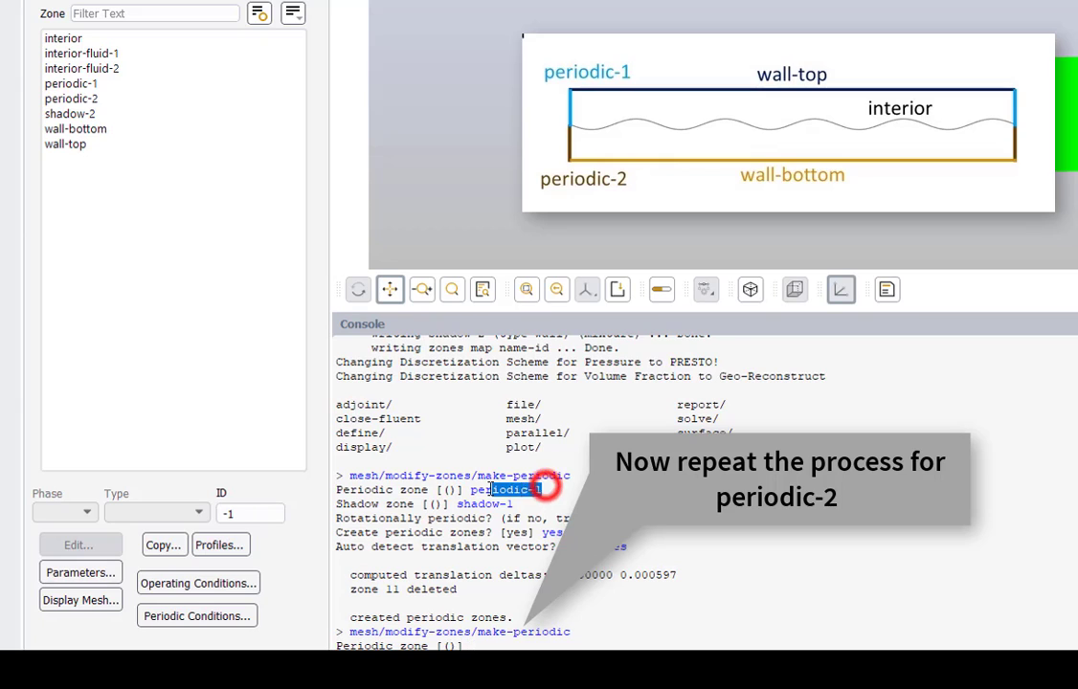
pyautogui.rightClick(477, 489)
pyautogui.click(507, 568)
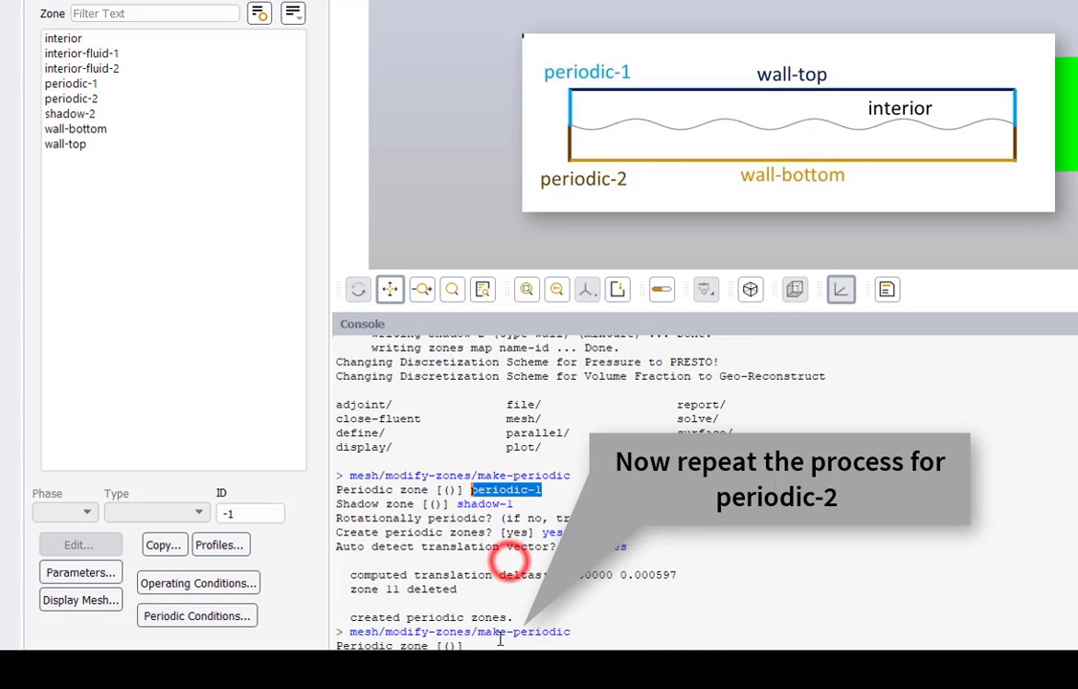
pyautogui.click(490, 643)
pyautogui.rightClick(488, 646)
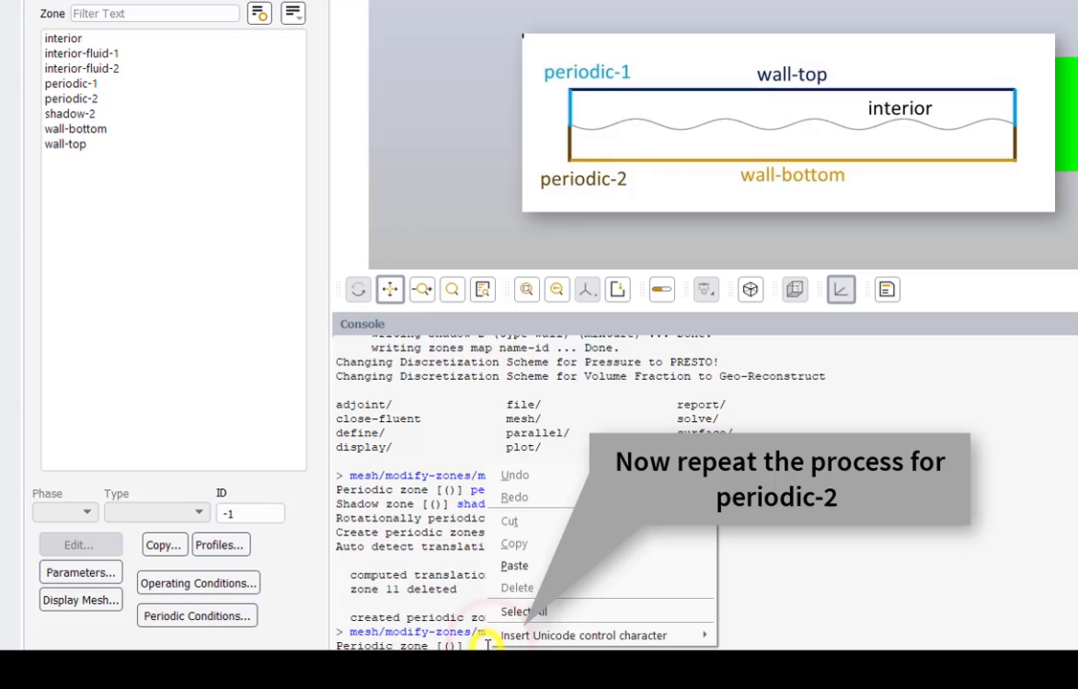
pyautogui.click(522, 565)
pyautogui.click(542, 645)
pyautogui.press('BackSpace')
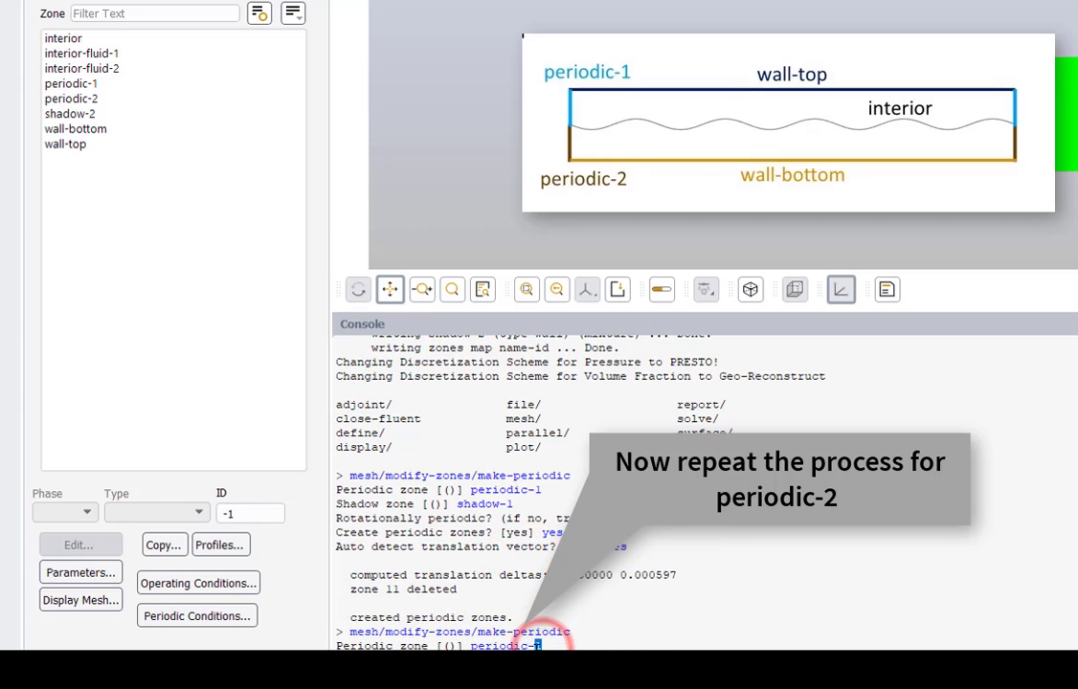
pyautogui.write('2')
pyautogui.press('Return')
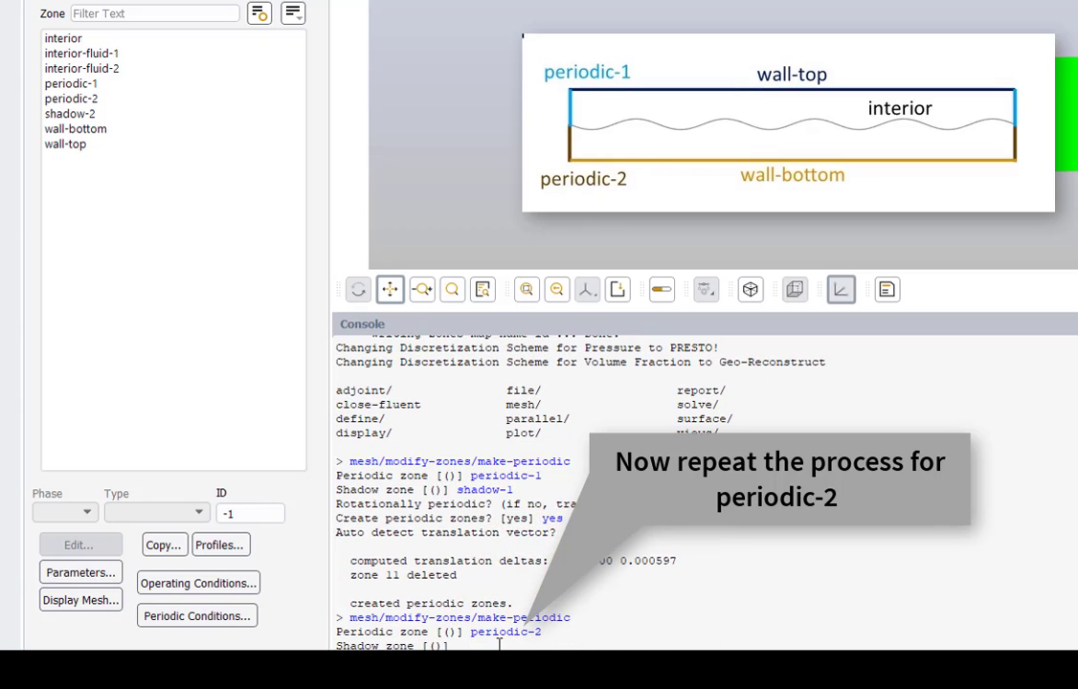
# Reuse the earlier shadow zone name, change its ending to 2, and submit shadow-2 as the shadow zone
pyautogui.rightClick(498, 646)
pyautogui.click(446, 503)
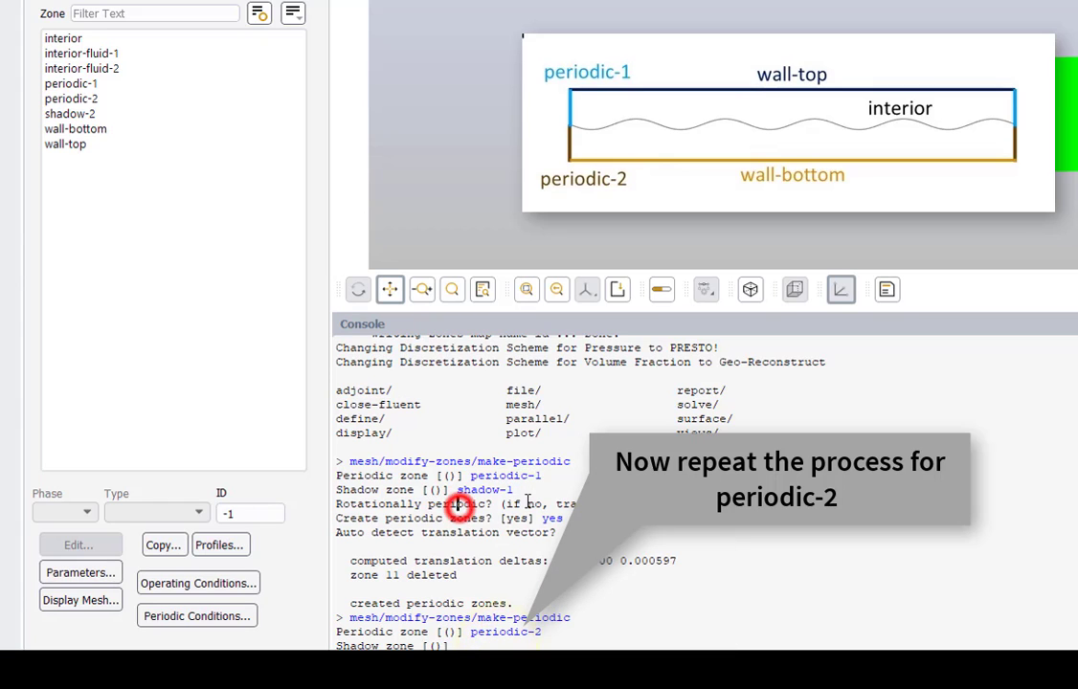
pyautogui.doubleClick(518, 490)
pyautogui.rightClick(469, 496)
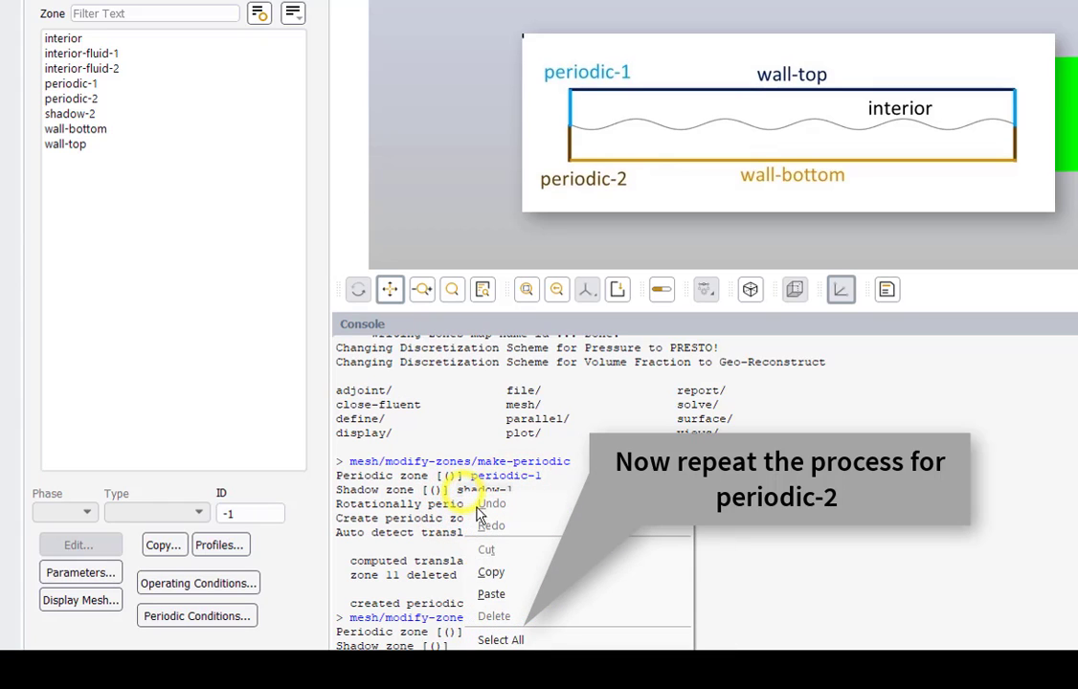
pyautogui.click(498, 576)
pyautogui.rightClick(490, 639)
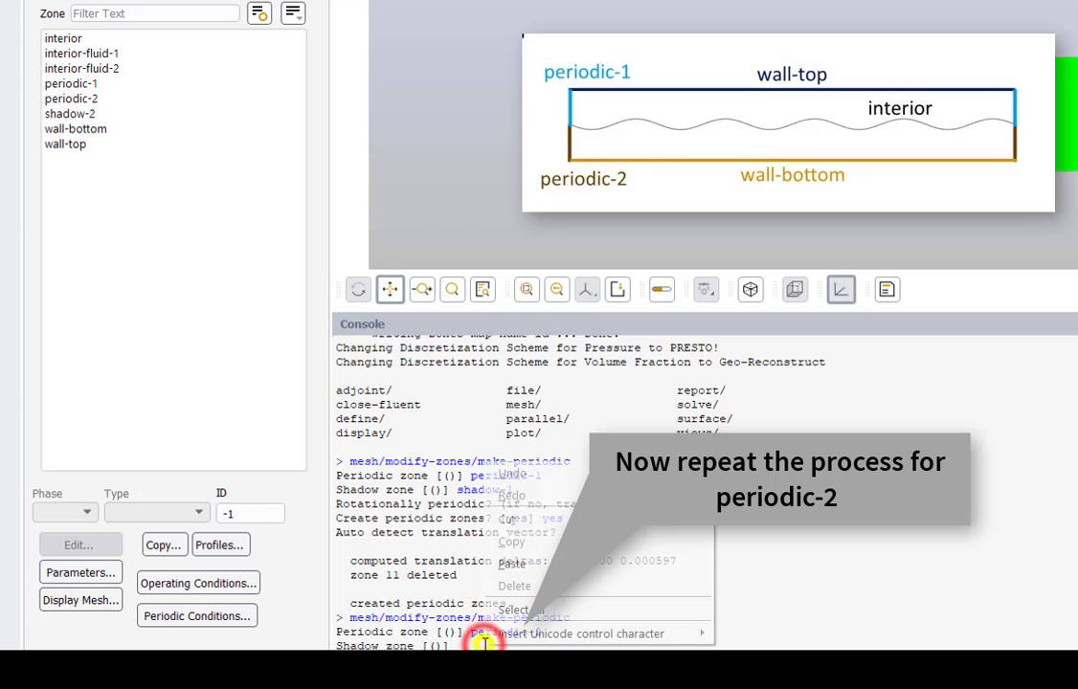
pyautogui.click(513, 565)
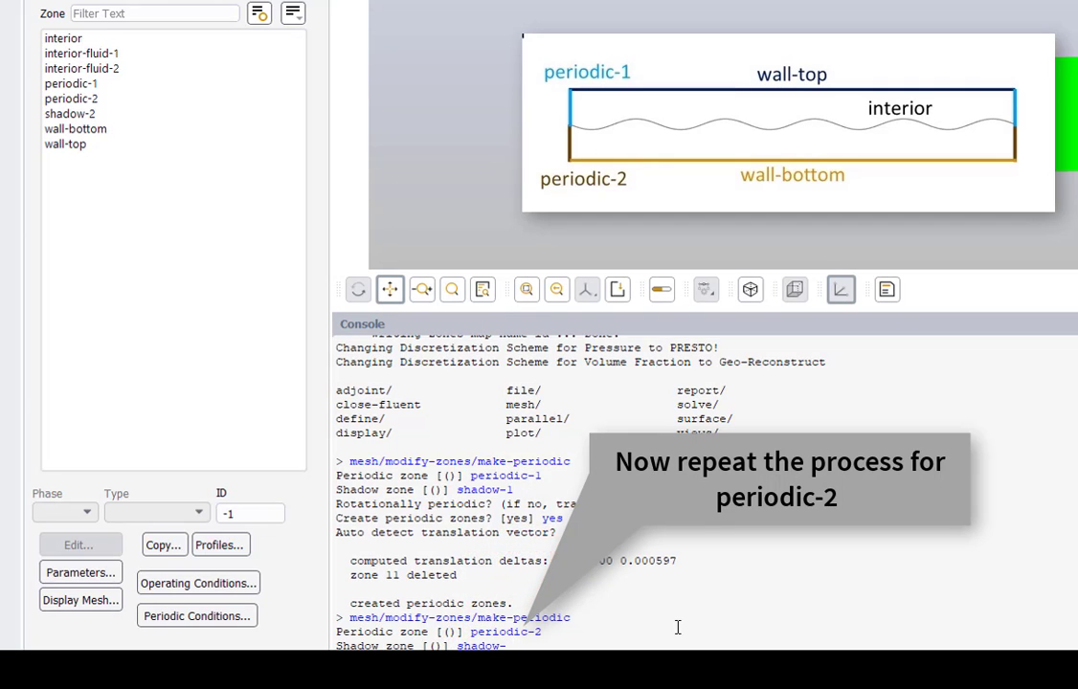
pyautogui.press('Return')
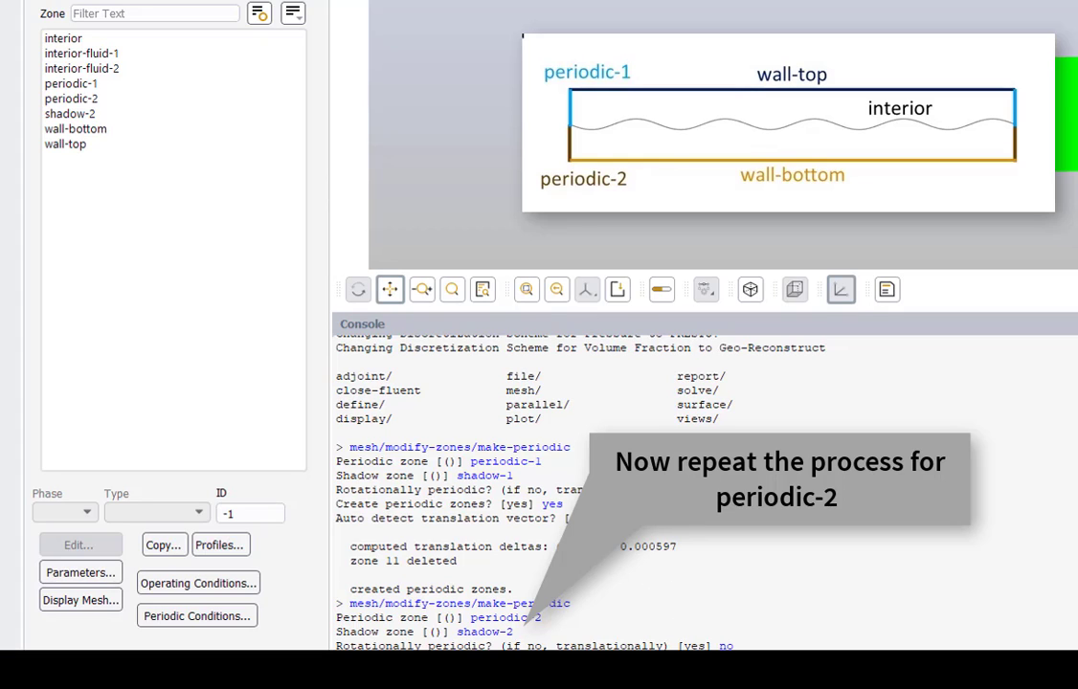
# Create the periodic-2 pair as translationally periodic, answering no to rotational, yes to creating the zones and yes to auto-detecting the translation vector
pyautogui.press('Return')
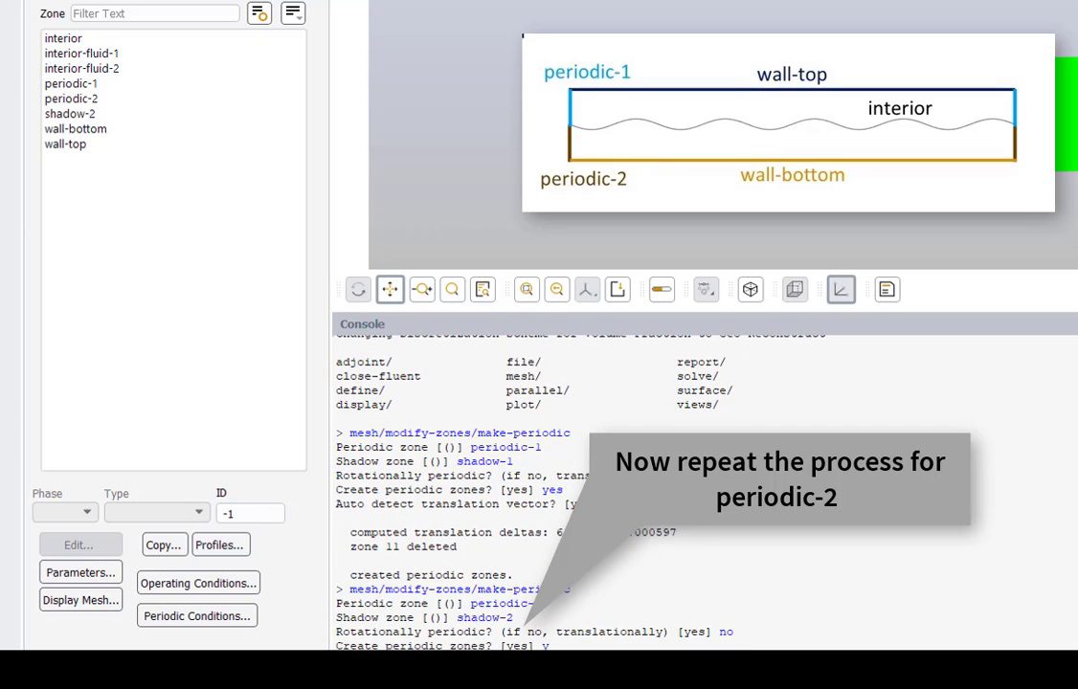
pyautogui.press('Return')
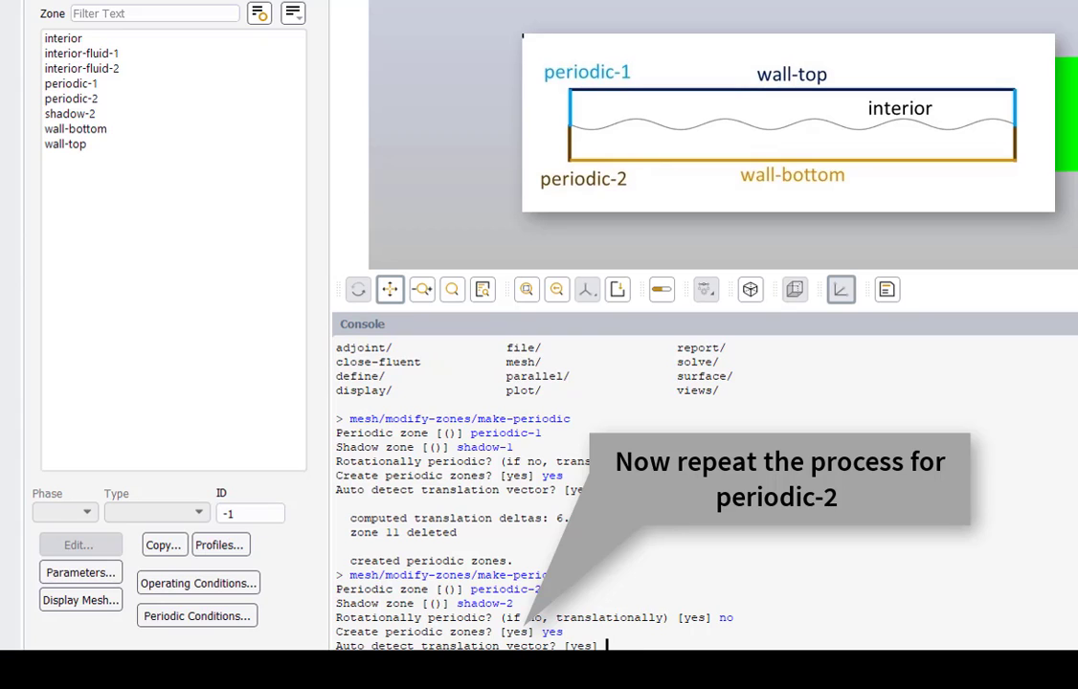
pyautogui.write('yes')
pyautogui.press('Return')
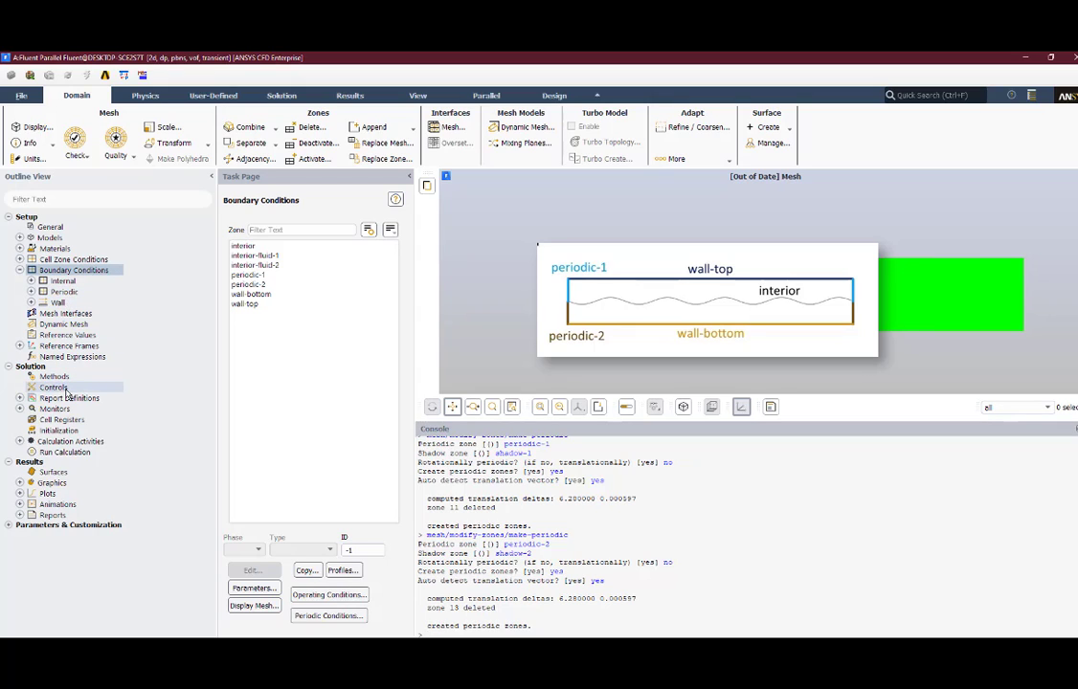
# Initialize the solution with Standard Initialization and an initial X velocity of 5 m/s for the air
pyautogui.click(68, 430)
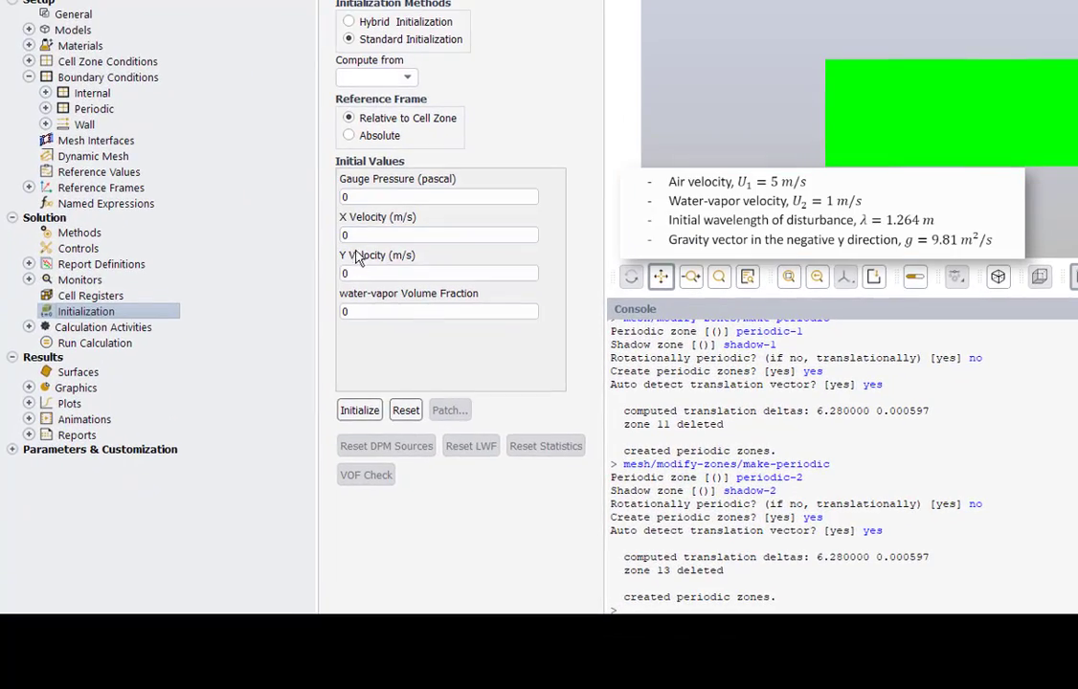
pyautogui.click(241, 404)
pyautogui.click(348, 234)
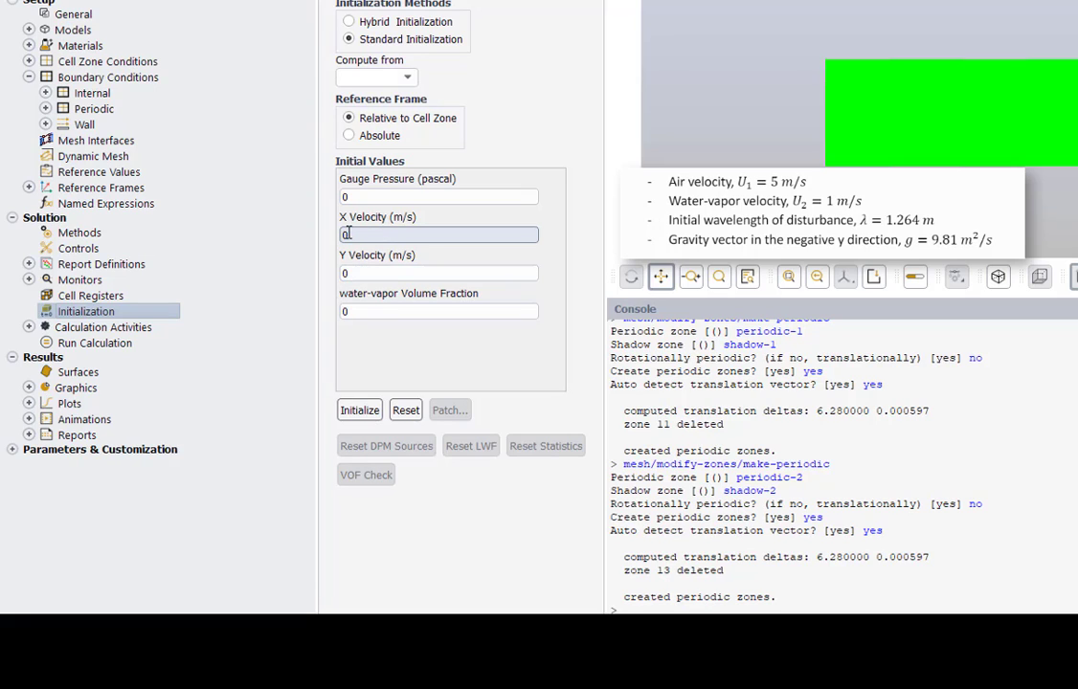
pyautogui.moveTo(353, 233); pyautogui.dragTo(318, 233)
pyautogui.write('5')
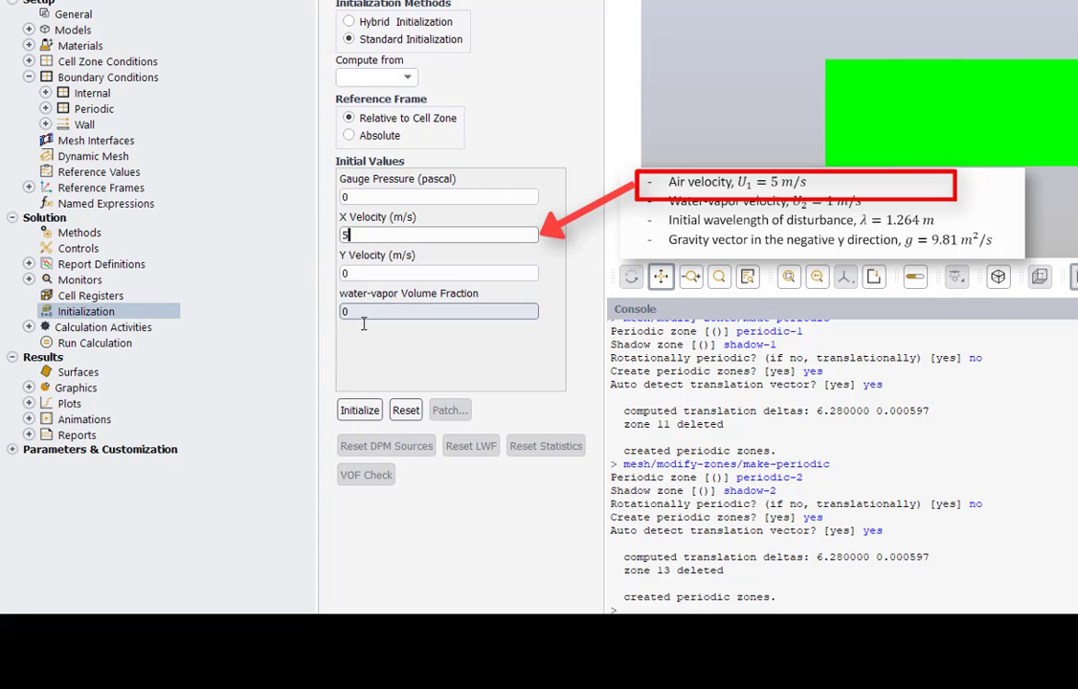
pyautogui.click(360, 411)
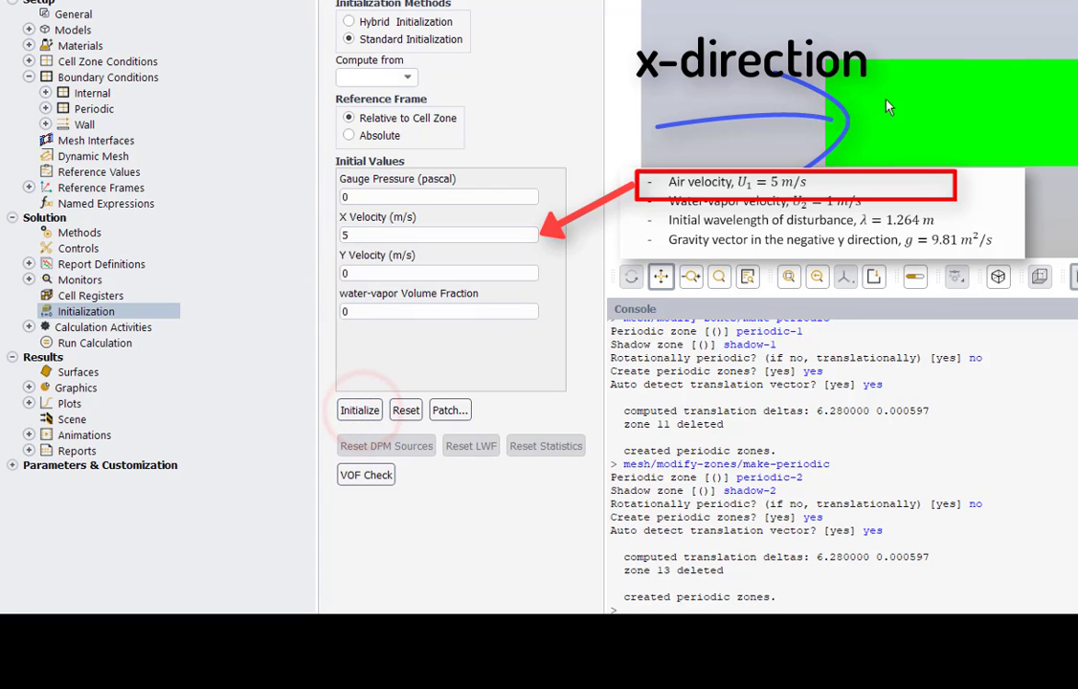
# Open the Patch dialog for the initialized solution and move it higher up
pyautogui.click(448, 410)
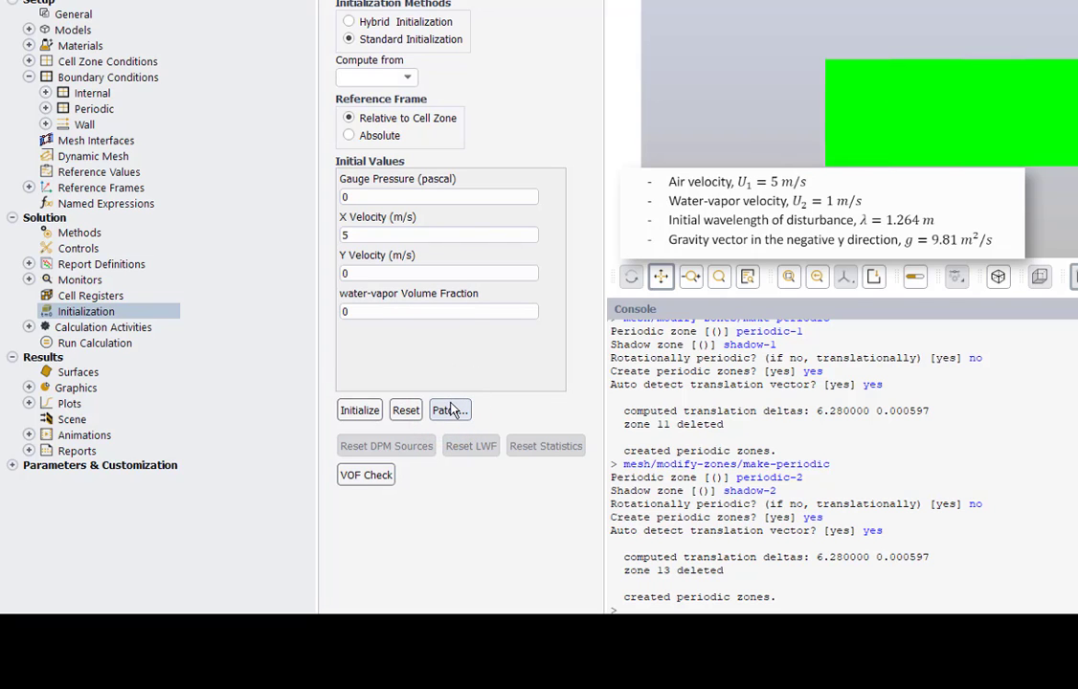
pyautogui.click(450, 410)
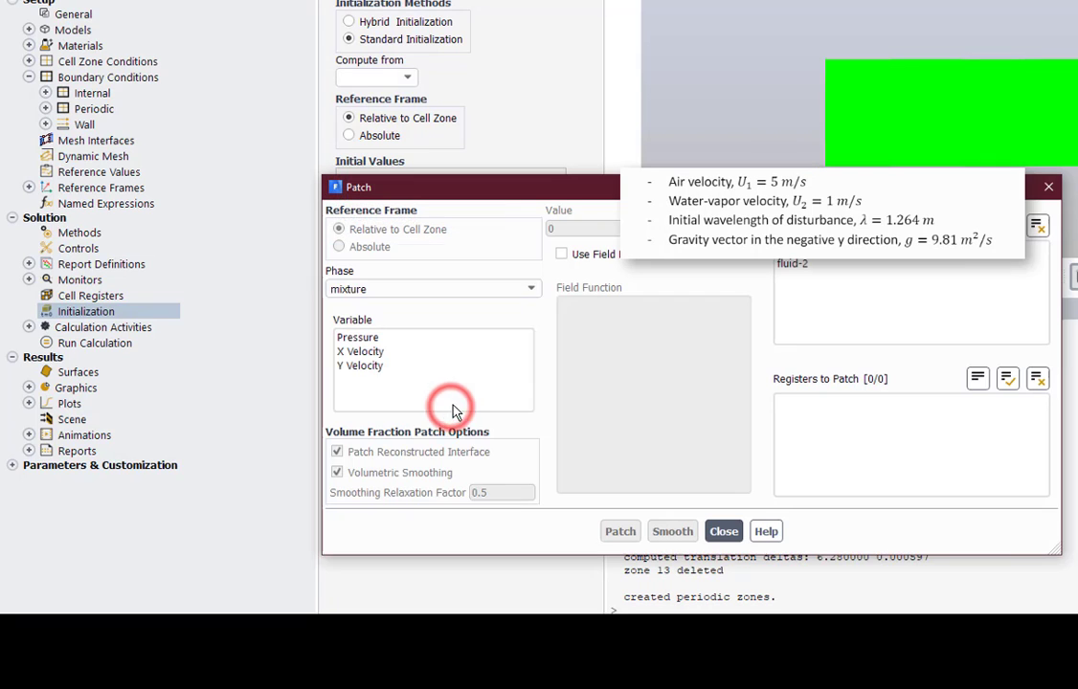
pyautogui.click(521, 187)
pyautogui.moveTo(525, 156); pyautogui.dragTo(521, 32)
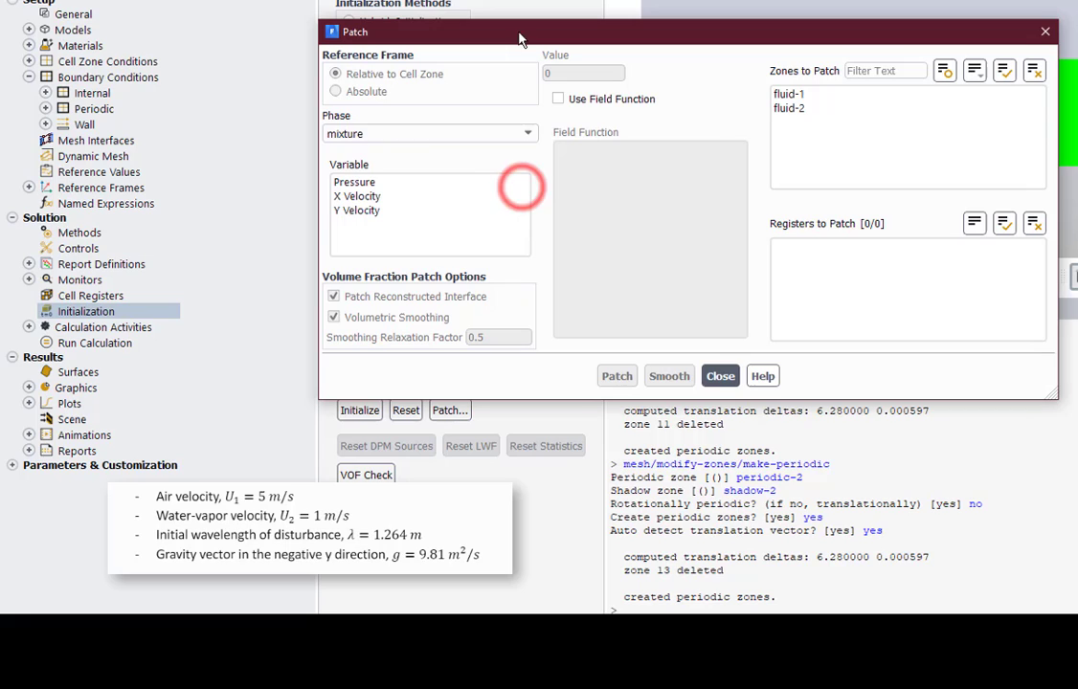
pyautogui.click(429, 135)
pyautogui.click(402, 164)
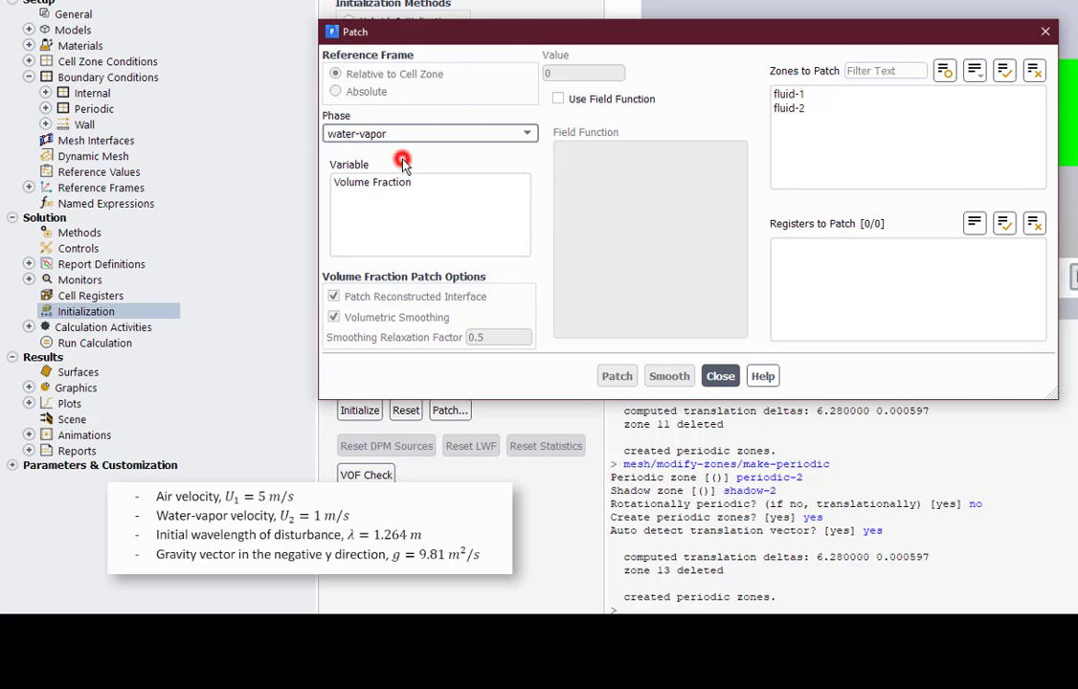
pyautogui.click(493, 133)
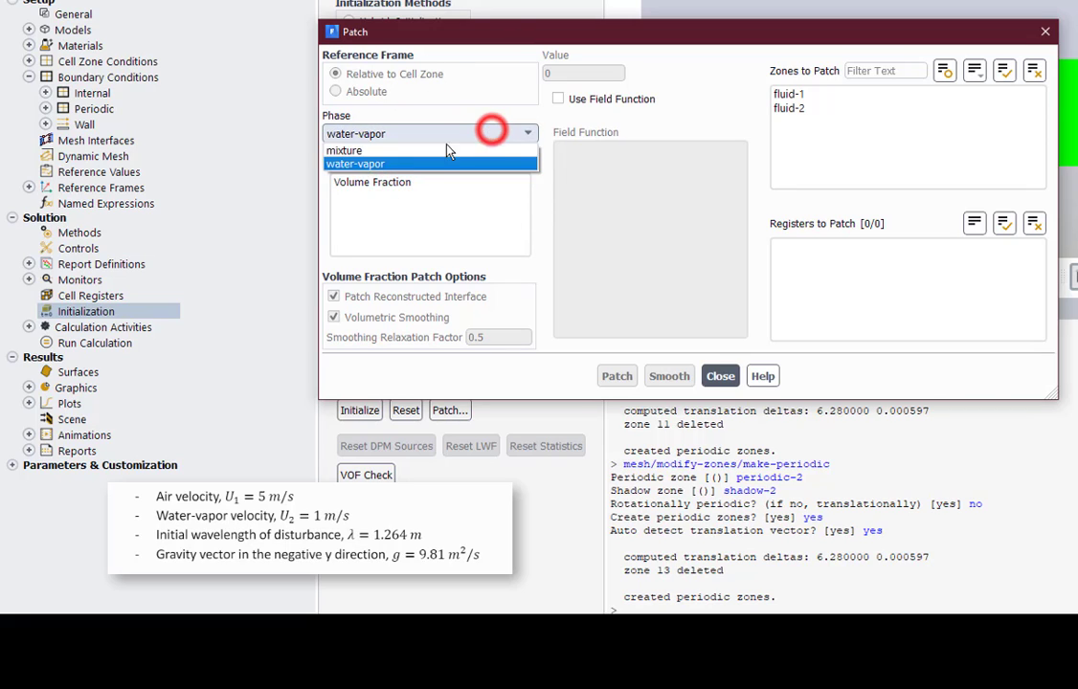
pyautogui.click(437, 147)
# Patch the mixture's X Velocity with a value of 1 m/s in the fluid-2 zone
pyautogui.click(378, 196)
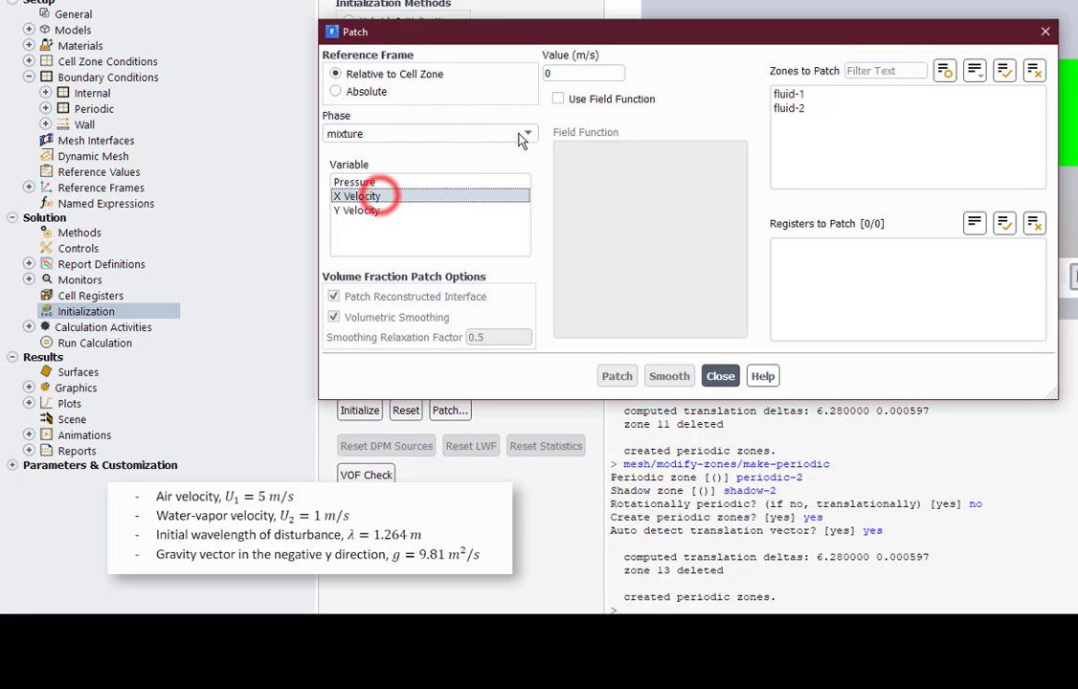
pyautogui.click(545, 72)
pyautogui.write('1')
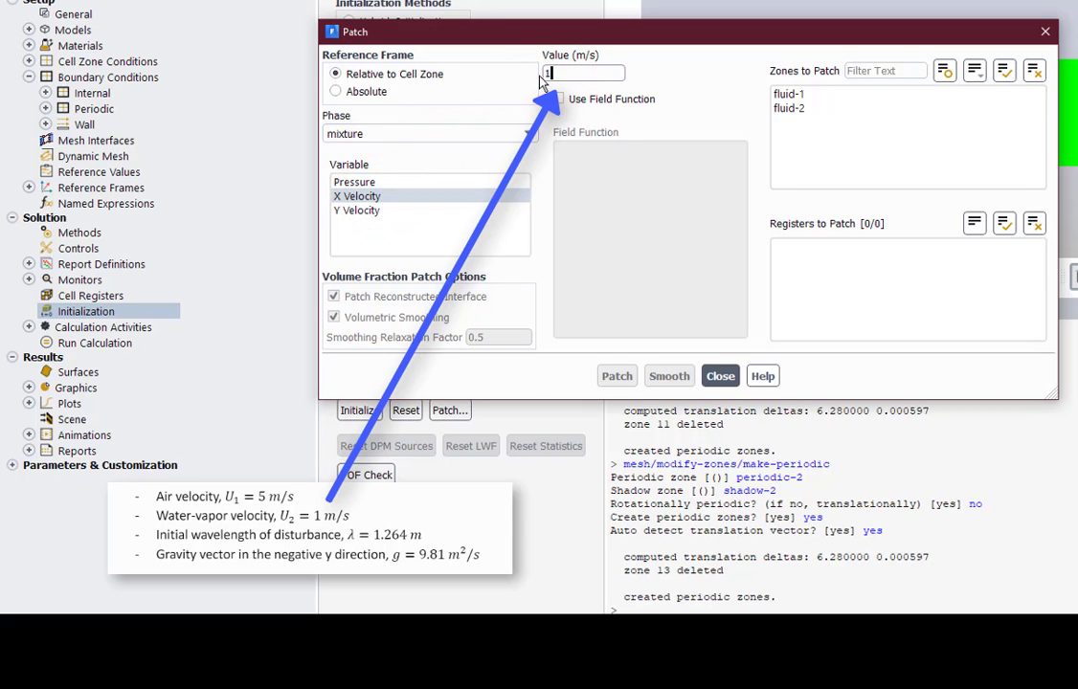
pyautogui.click(798, 109)
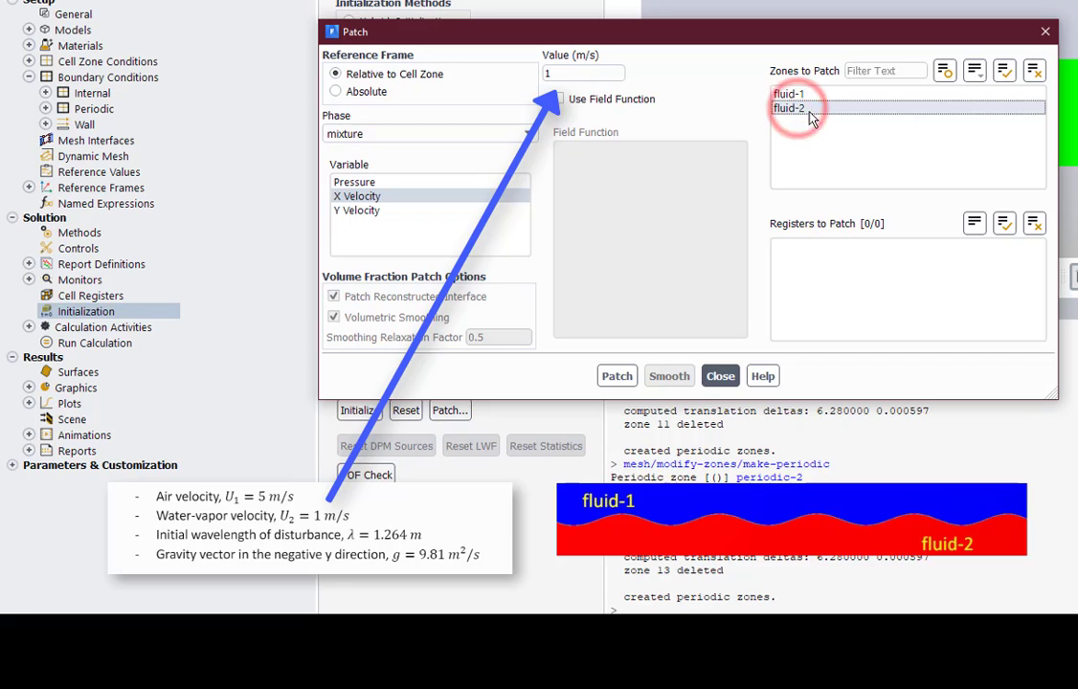
pyautogui.click(616, 375)
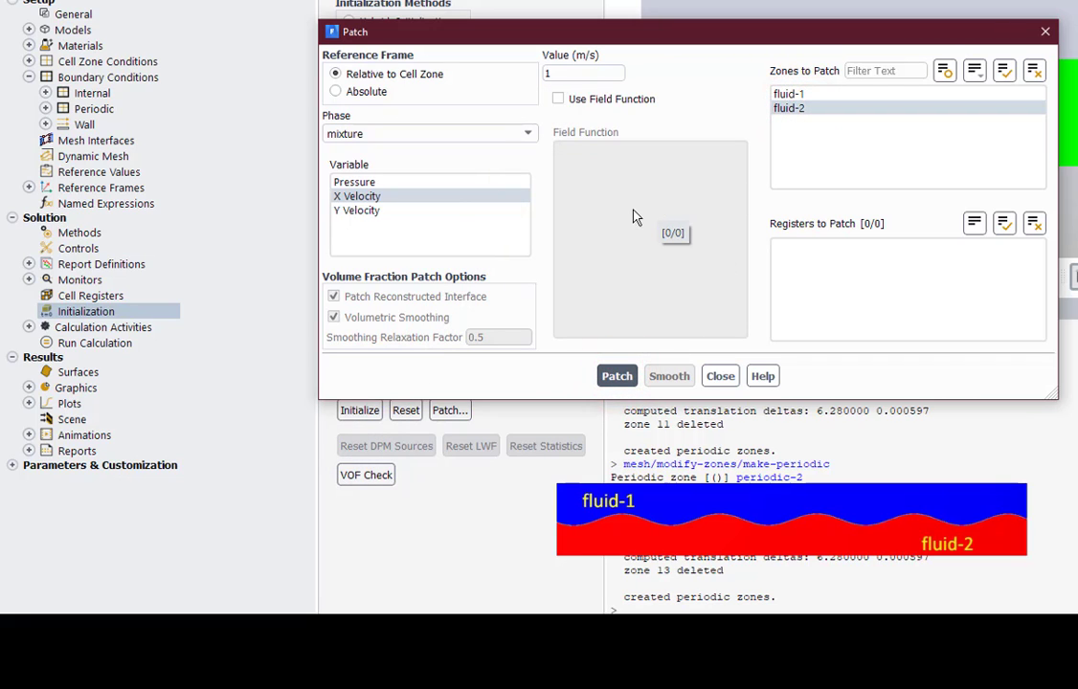
pyautogui.click(616, 377)
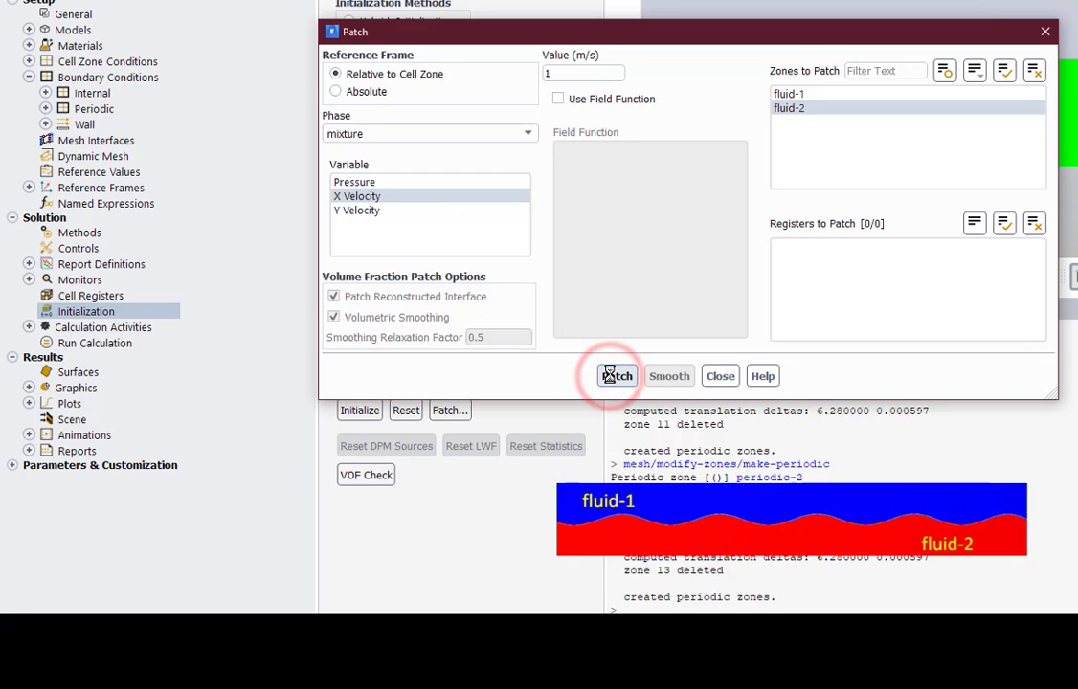
# Patch the water-vapor Volume Fraction with a value of 1 in the fluid-2 zone and close the Patch dialog
pyautogui.click(432, 133)
pyautogui.click(376, 163)
pyautogui.click(368, 182)
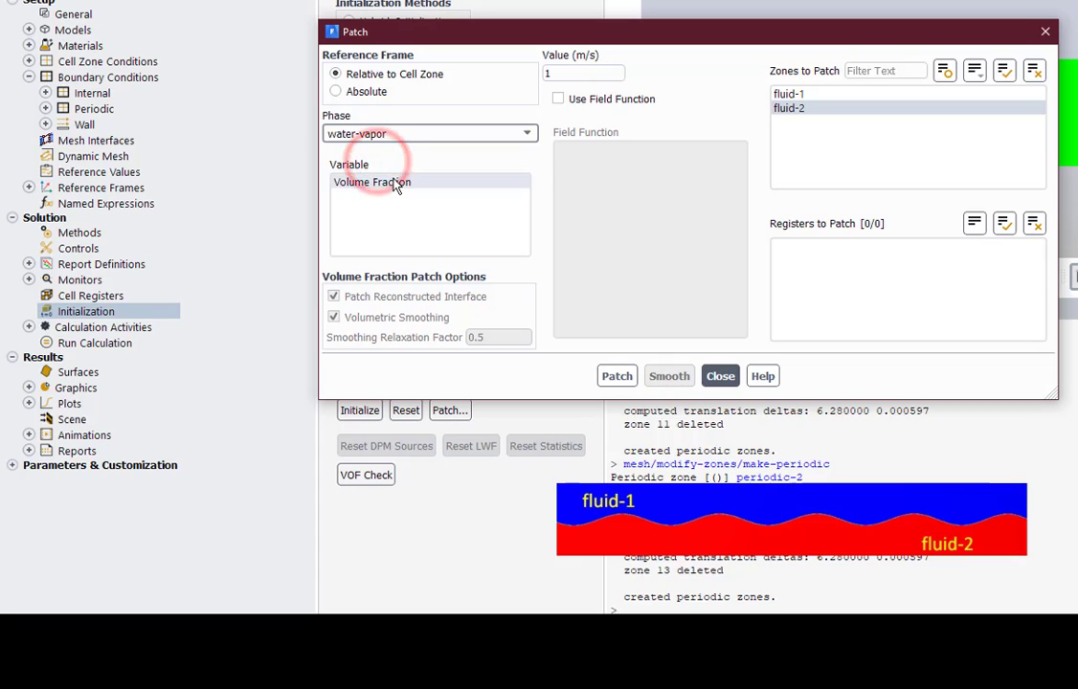
pyautogui.click(555, 73)
pyautogui.write('1')
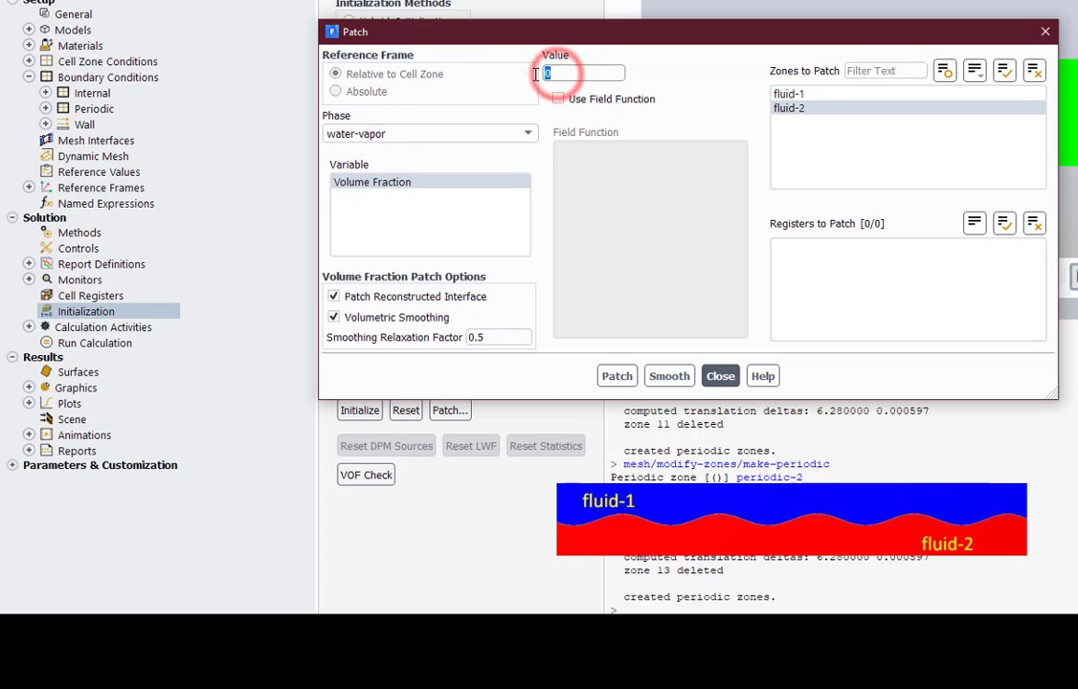
pyautogui.click(784, 107)
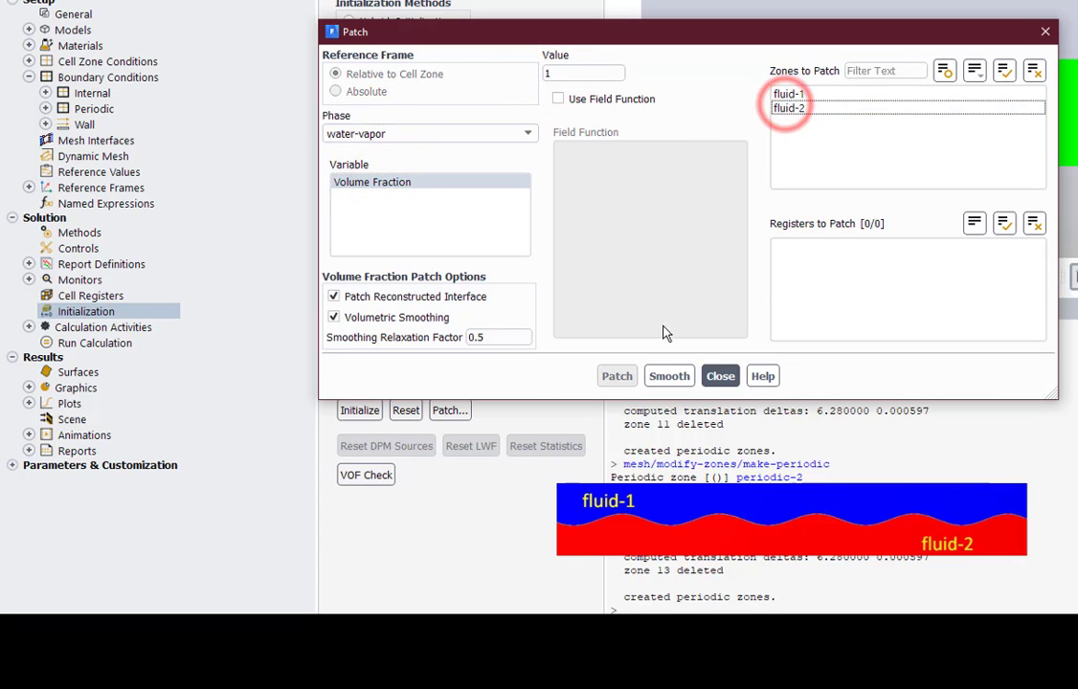
pyautogui.click(615, 377)
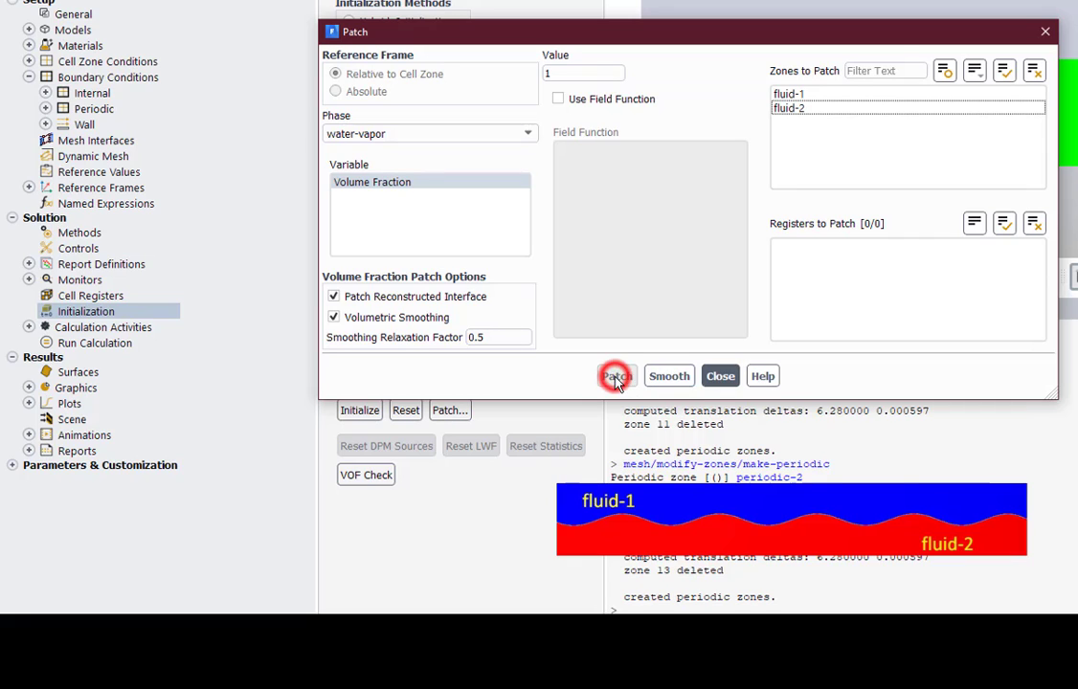
pyautogui.click(787, 109)
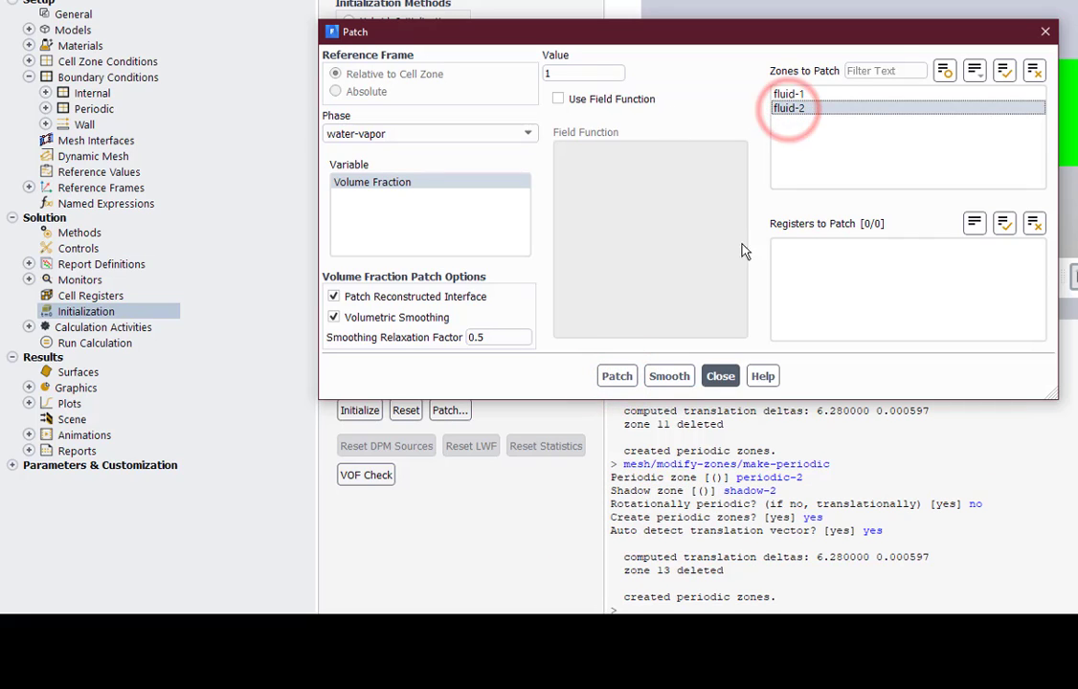
pyautogui.click(616, 376)
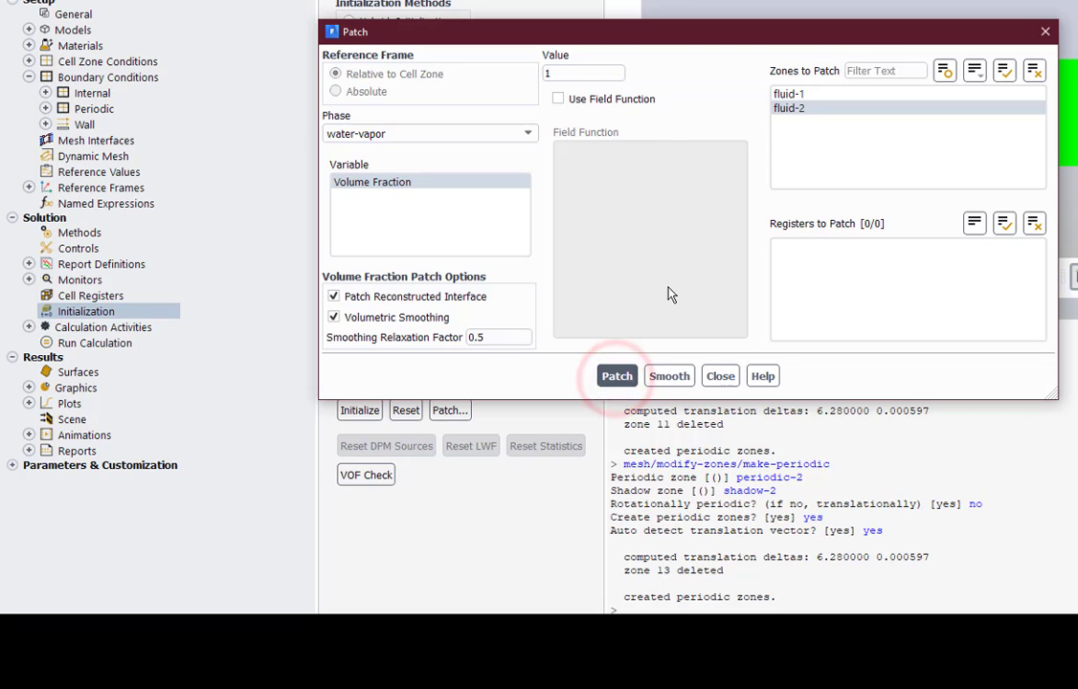
pyautogui.click(615, 378)
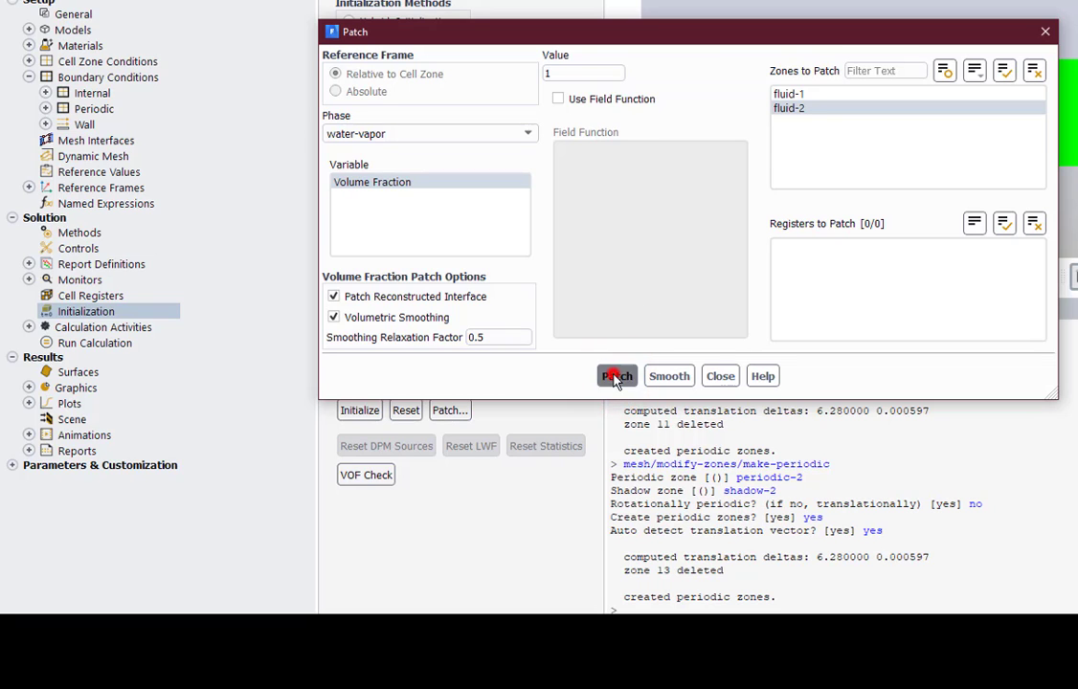
pyautogui.click(720, 376)
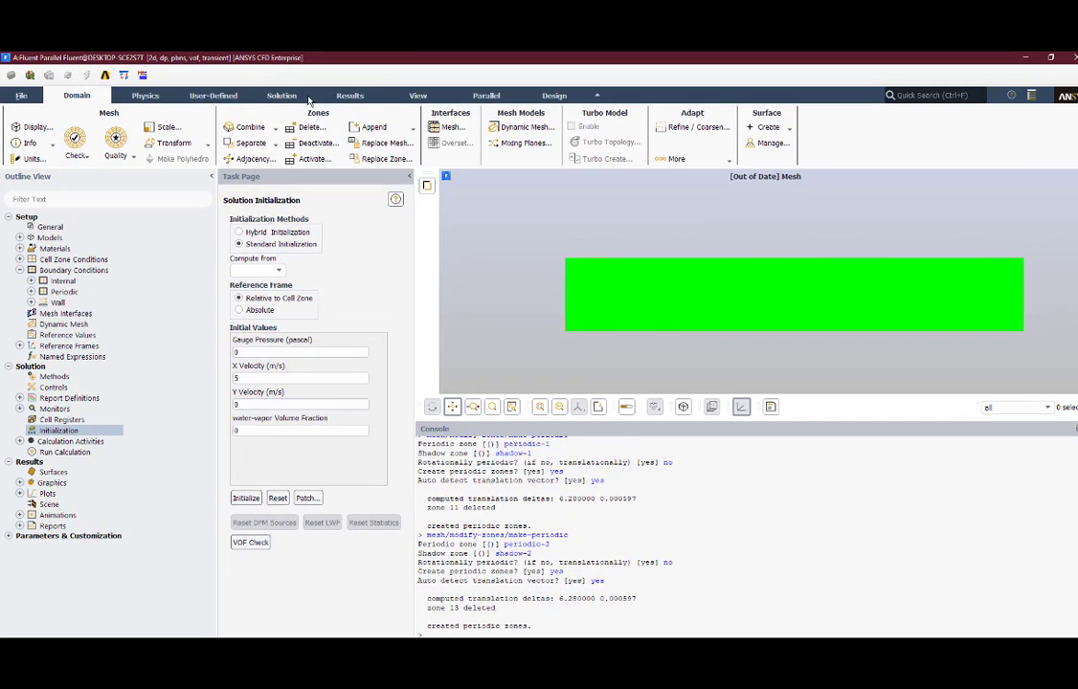
# Start a new contour plot and name it volume-fraction
pyautogui.click(349, 96)
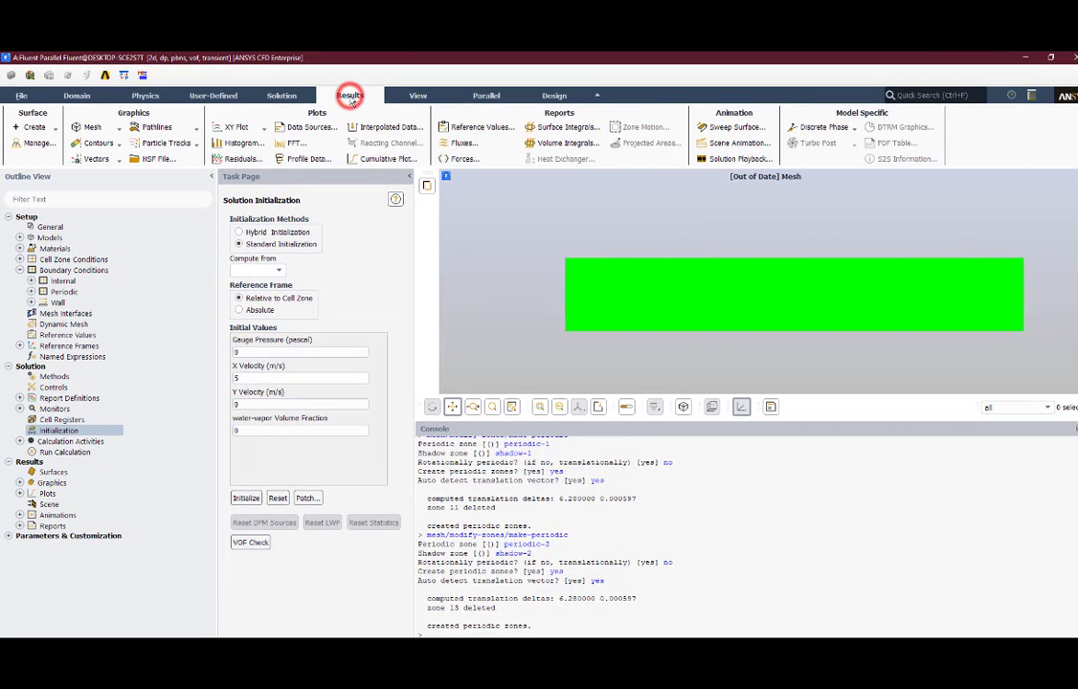
pyautogui.click(99, 143)
pyautogui.click(89, 157)
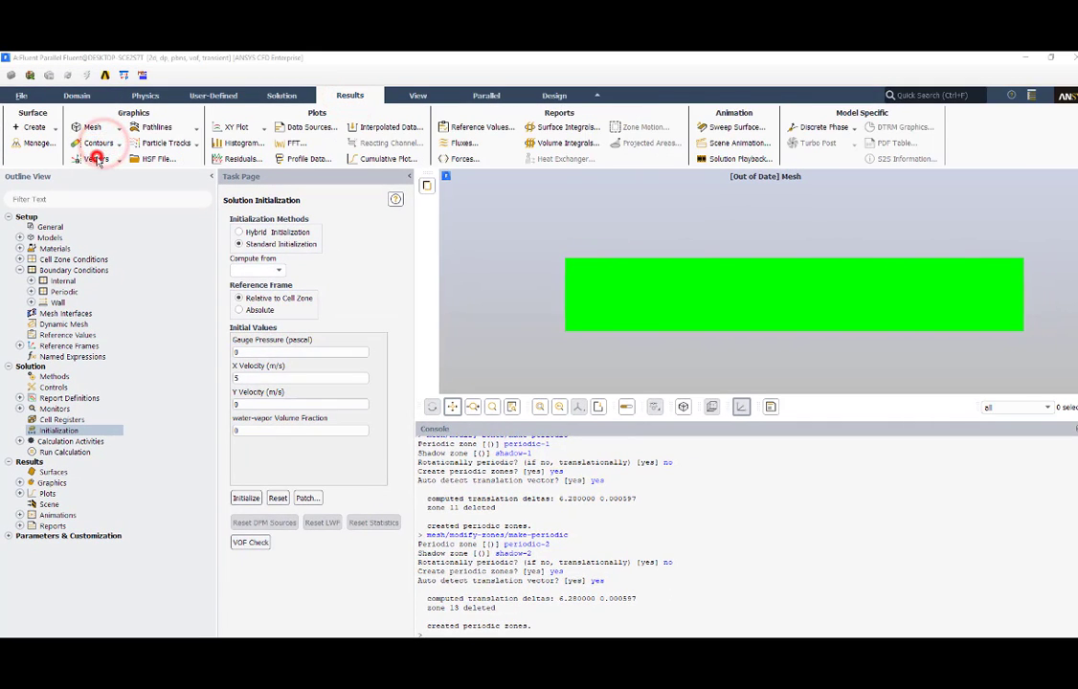
pyautogui.click(397, 577)
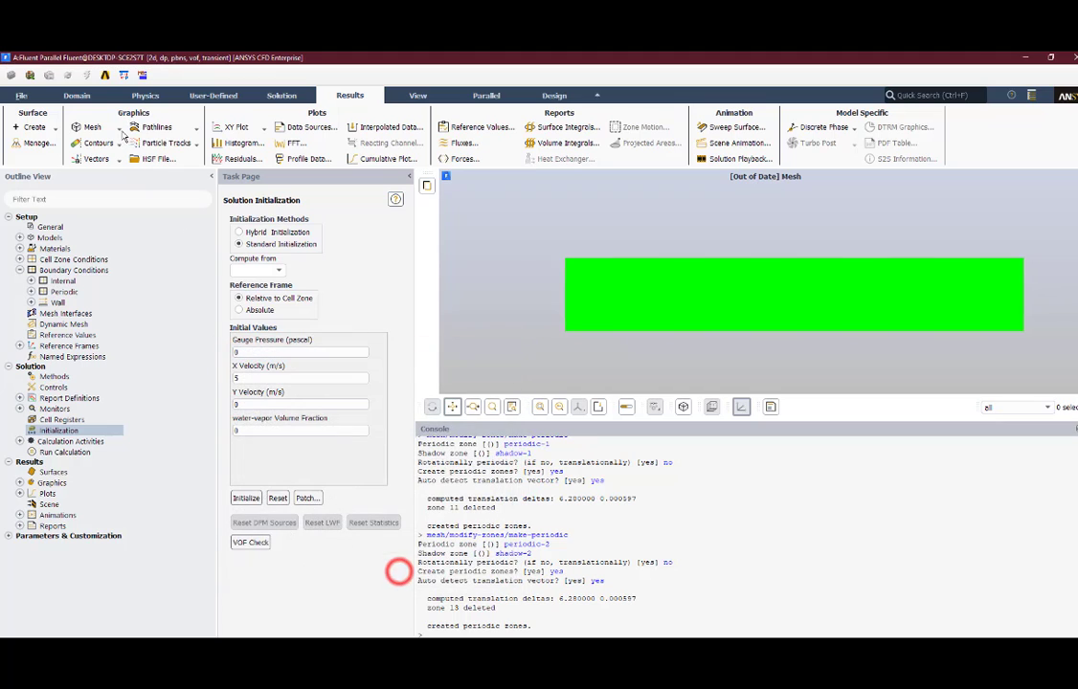
pyautogui.click(96, 144)
pyautogui.click(101, 172)
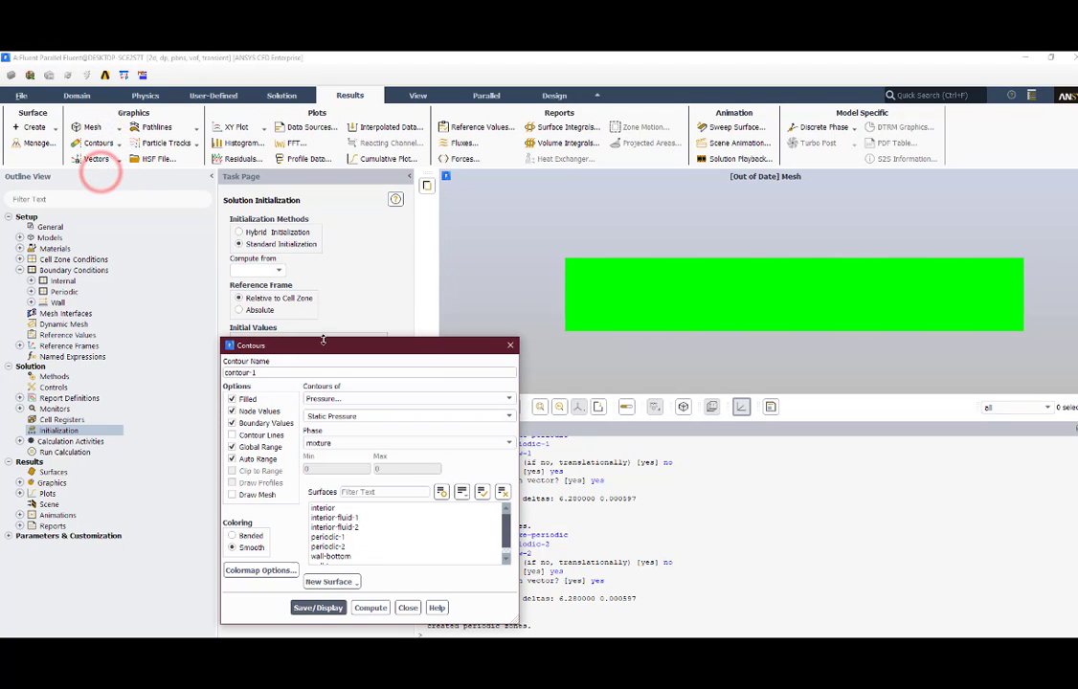
pyautogui.moveTo(319, 345); pyautogui.dragTo(312, 239)
pyautogui.doubleClick(258, 267)
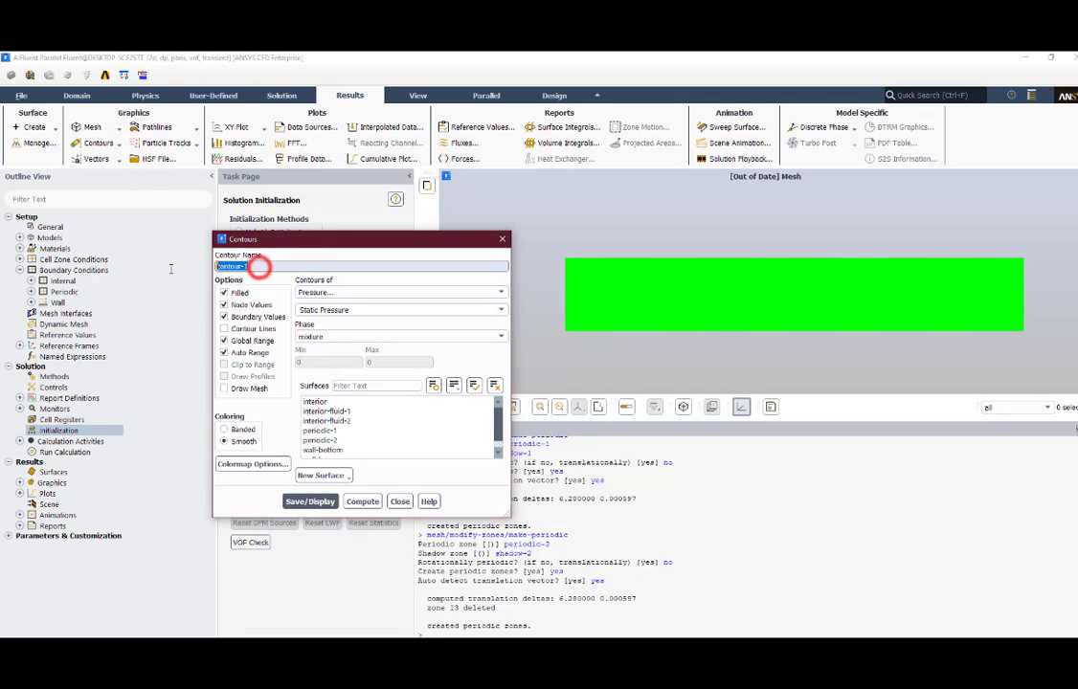
pyautogui.write('volume-')
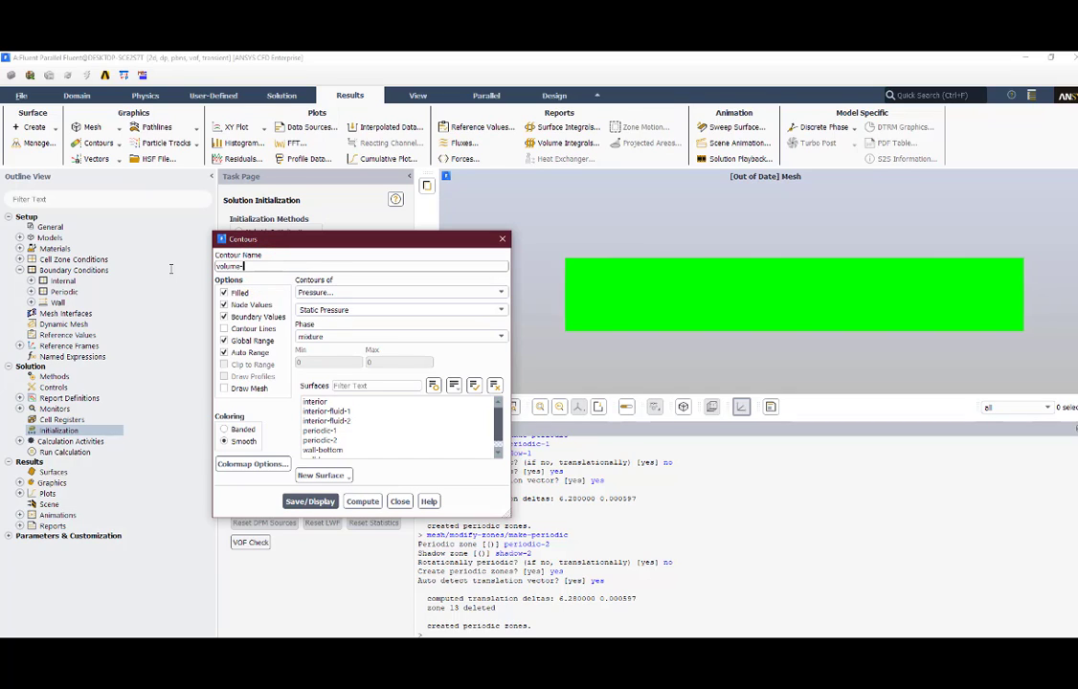
pyautogui.write('fraction')
# Set the contour to the Phases volume fraction of water-vapor, then save and display it
pyautogui.click(350, 292)
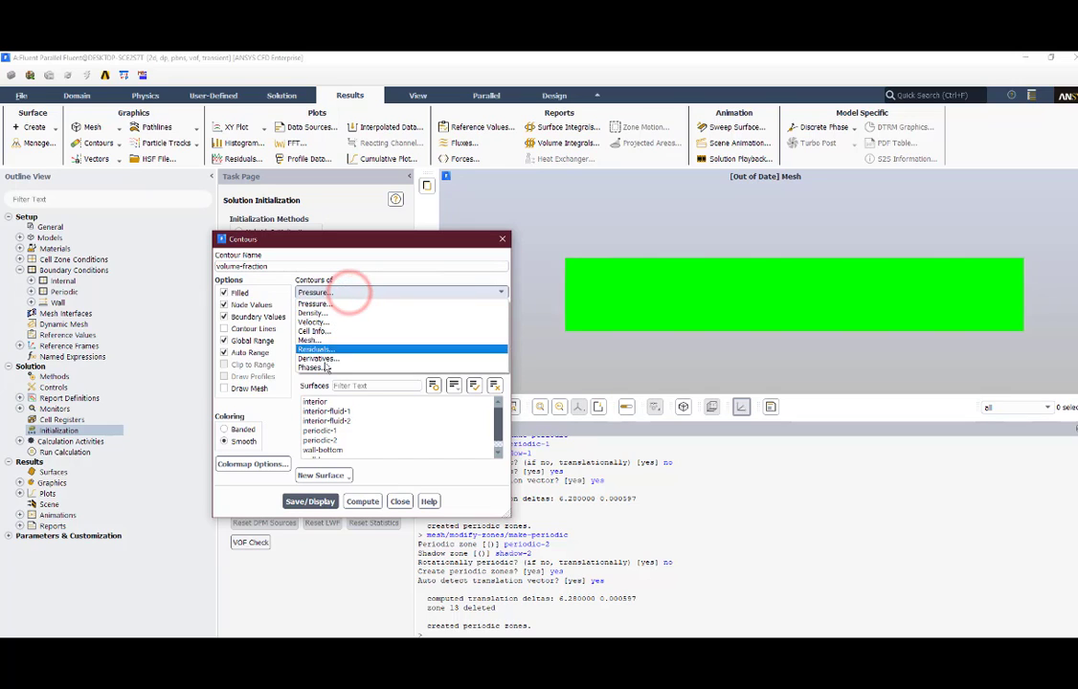
pyautogui.click(322, 368)
pyautogui.click(353, 336)
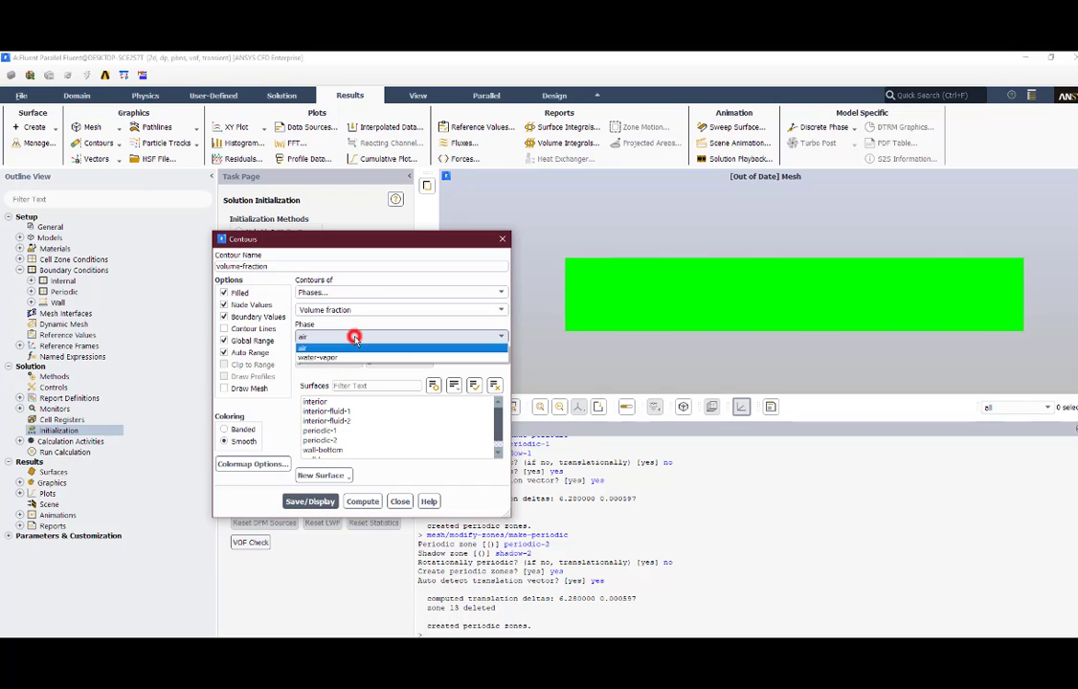
pyautogui.click(330, 357)
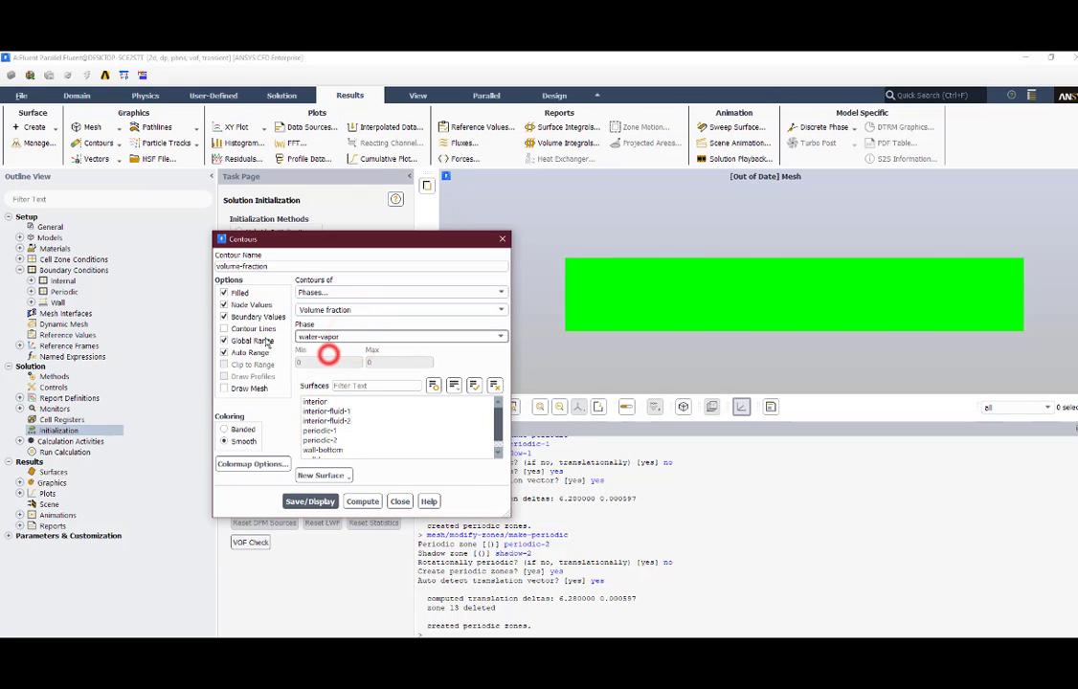
pyautogui.click(319, 505)
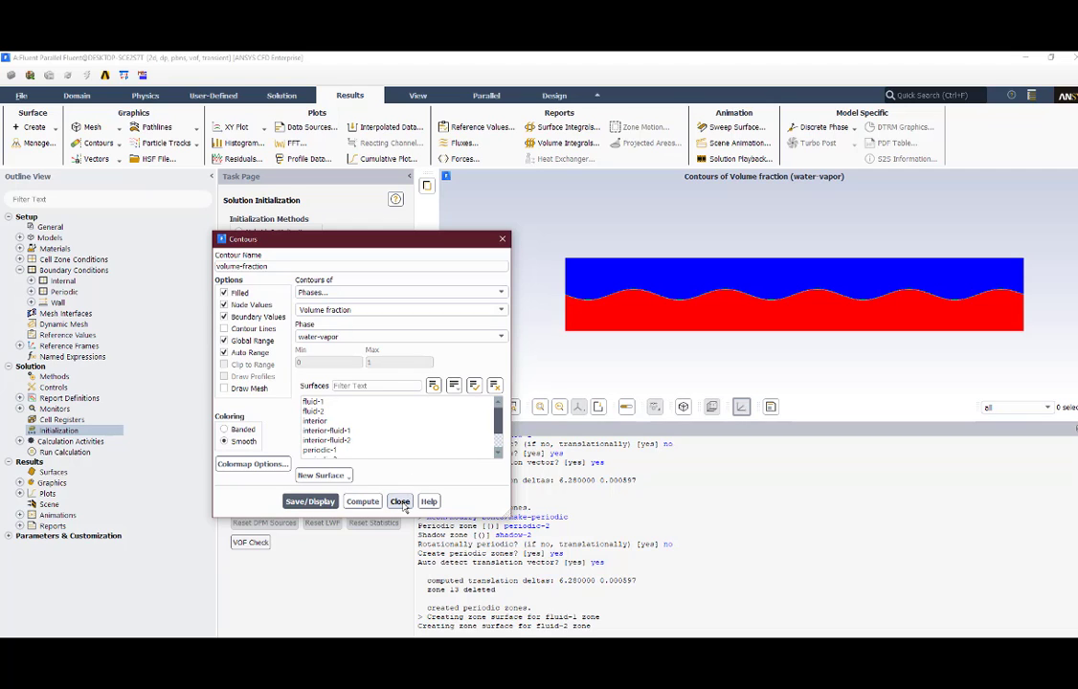
# Close the contour settings and define a solution animation of the volume-fraction contour, recorded every 10 time steps
pyautogui.click(400, 502)
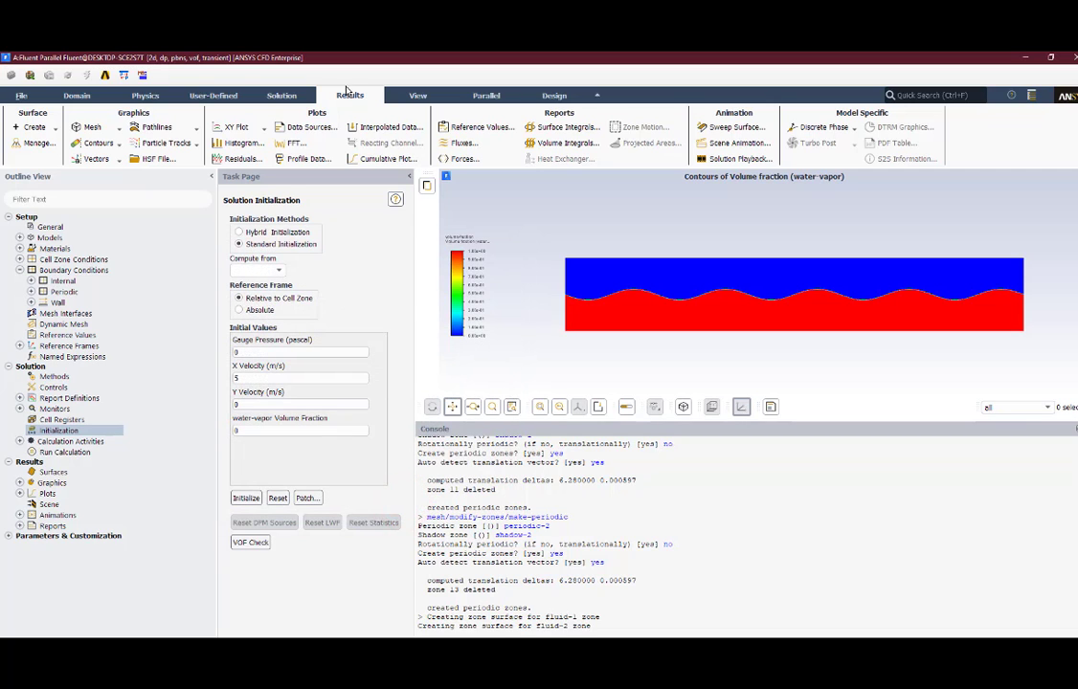
pyautogui.click(287, 96)
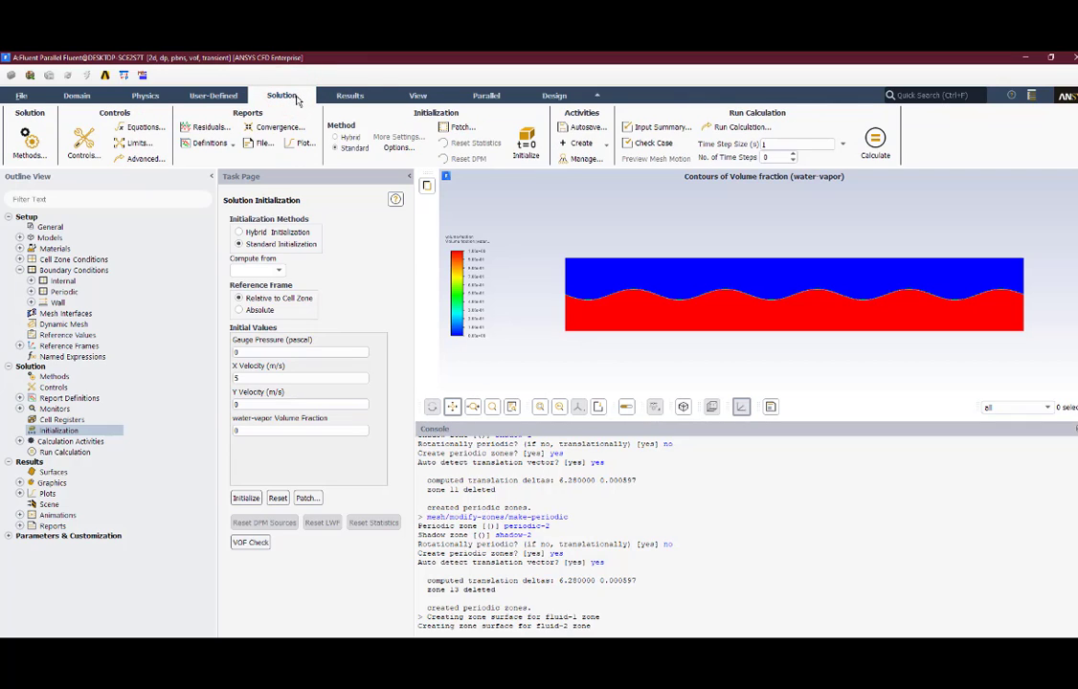
pyautogui.click(604, 143)
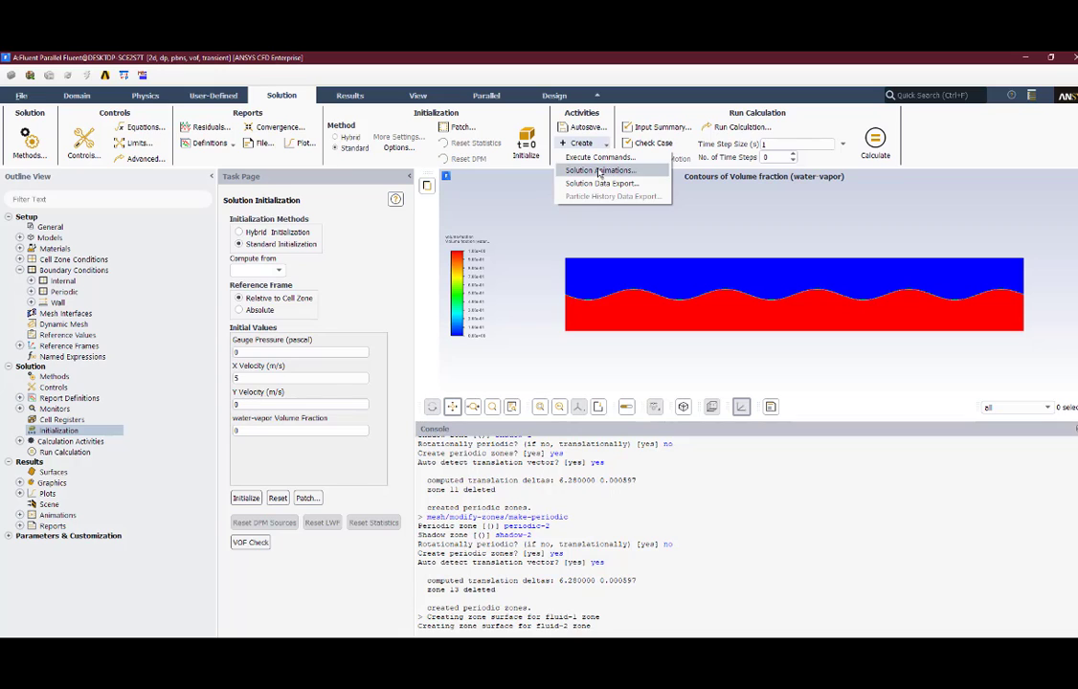
pyautogui.click(586, 169)
pyautogui.moveTo(343, 350); pyautogui.dragTo(352, 265)
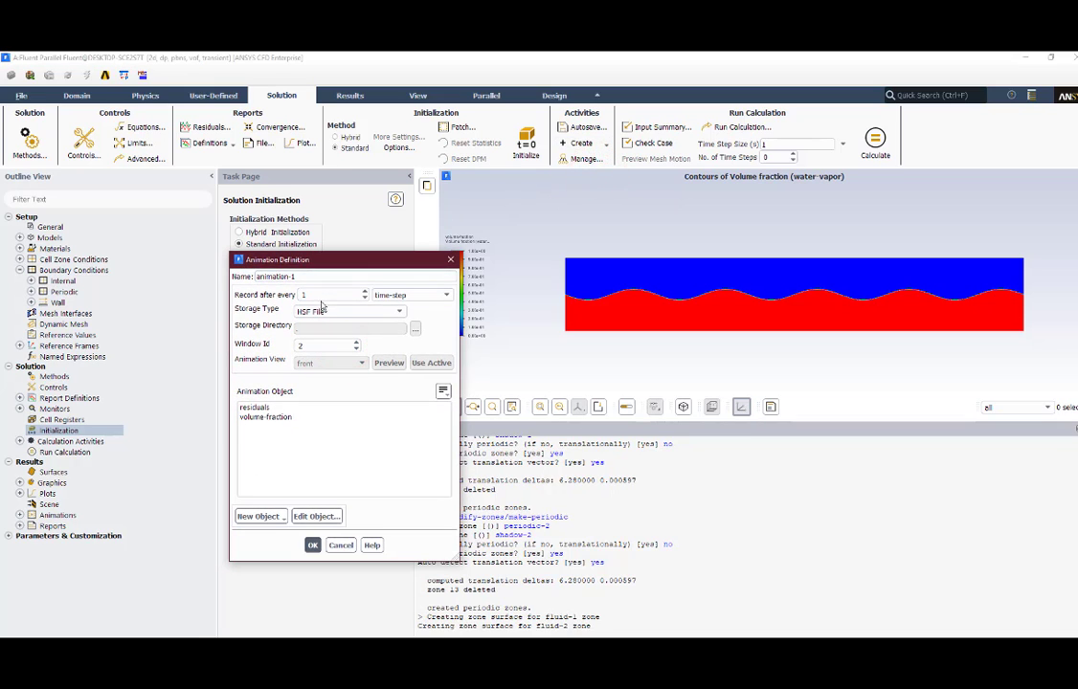
pyautogui.doubleClick(303, 295)
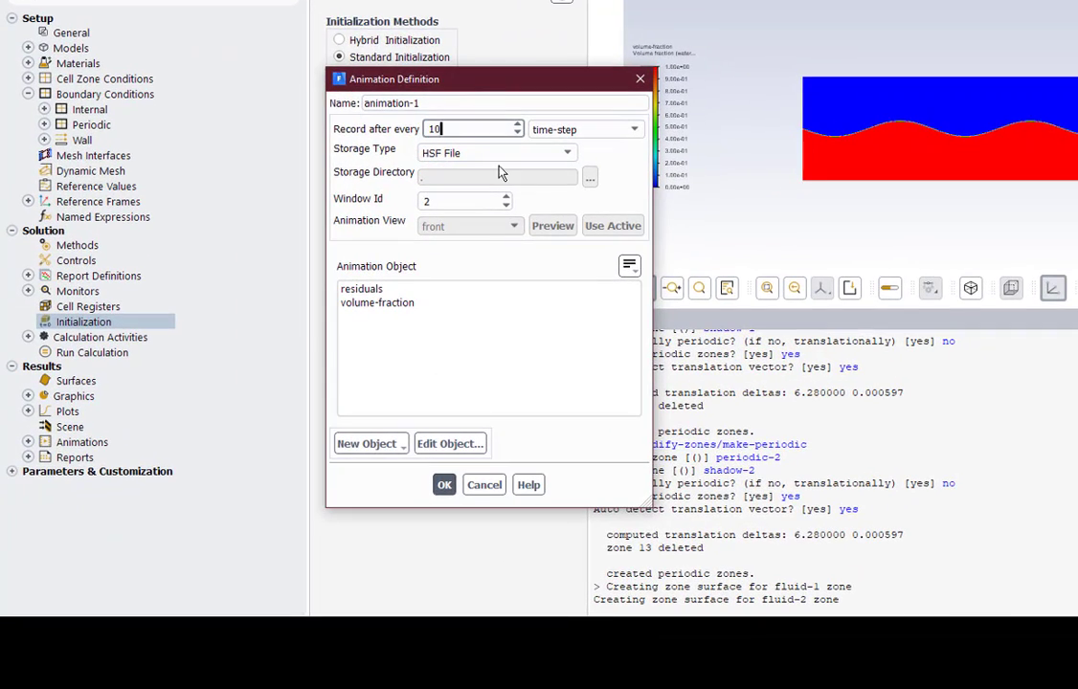
pyautogui.click(413, 303)
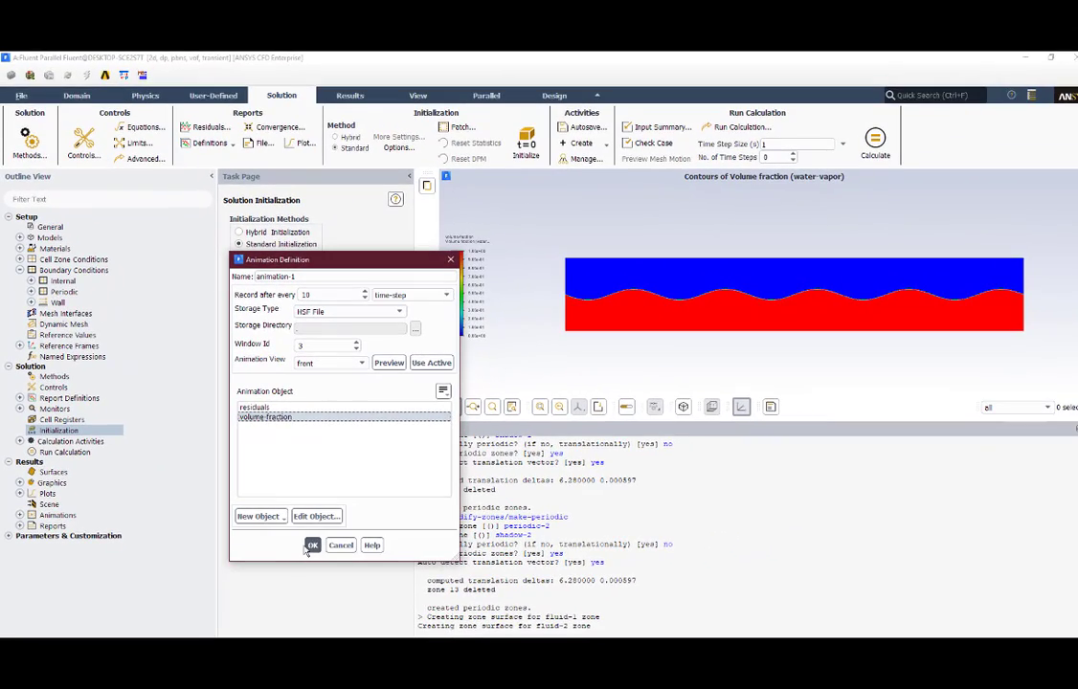
pyautogui.click(312, 545)
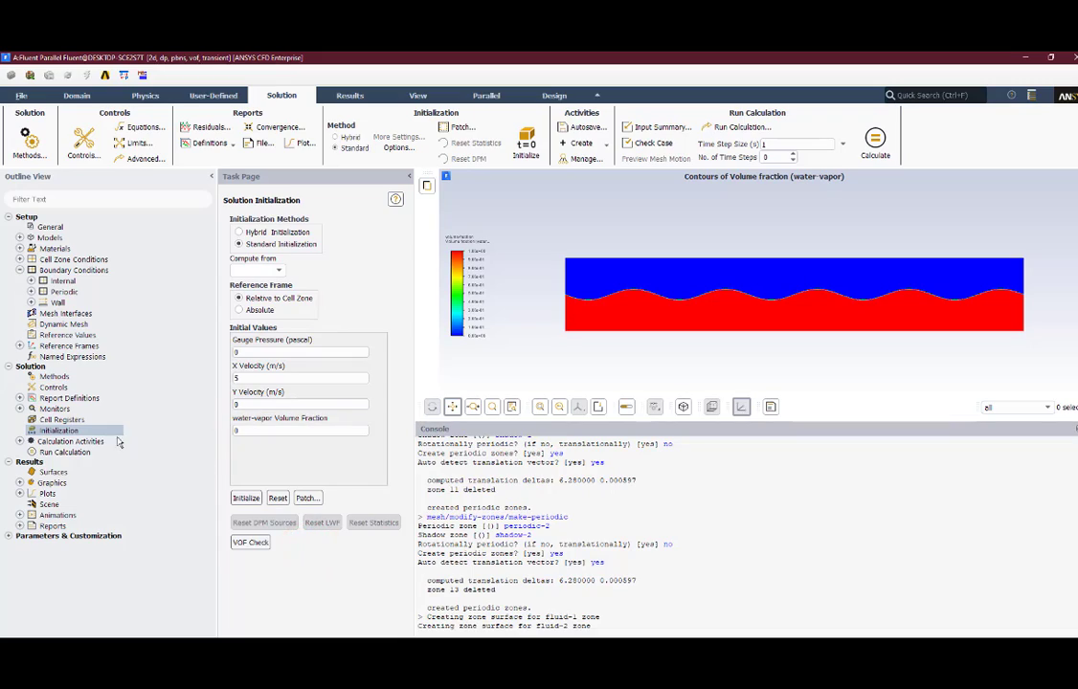
# Set the calculation activities to autosave every 10 time steps
pyautogui.doubleClick(74, 443)
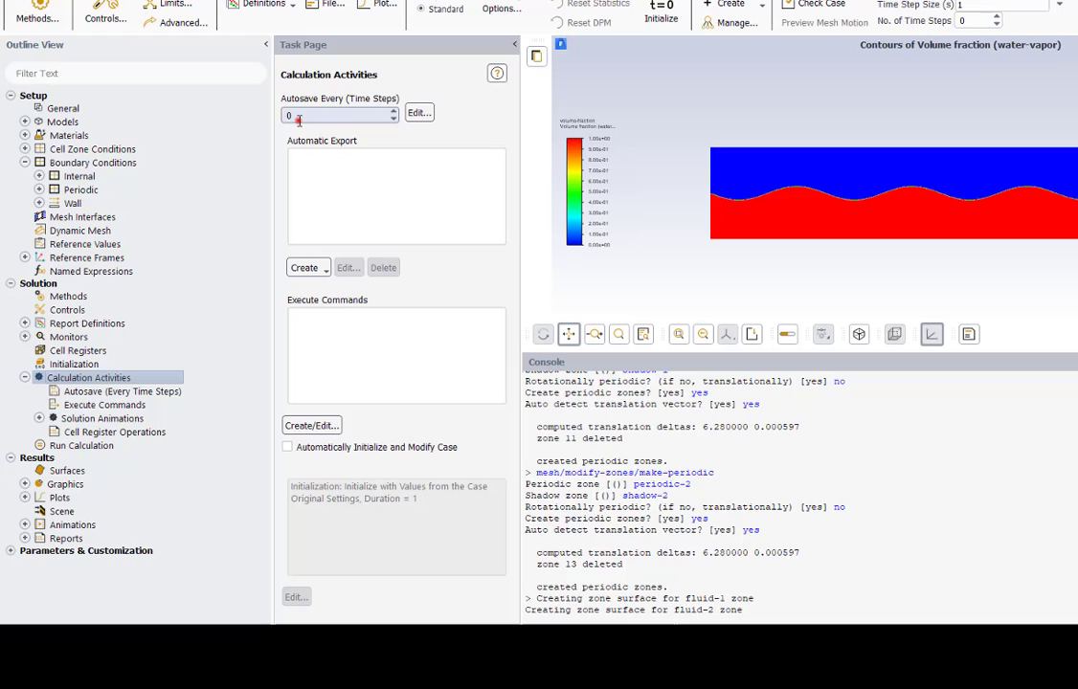
pyautogui.doubleClick(269, 159)
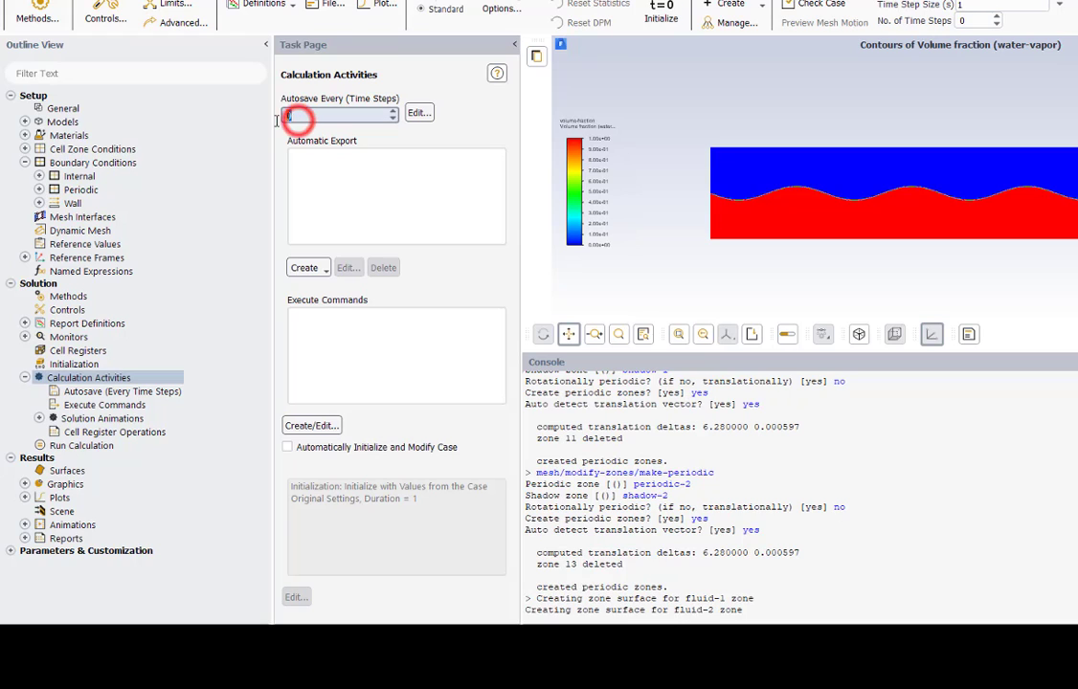
pyautogui.write('10')
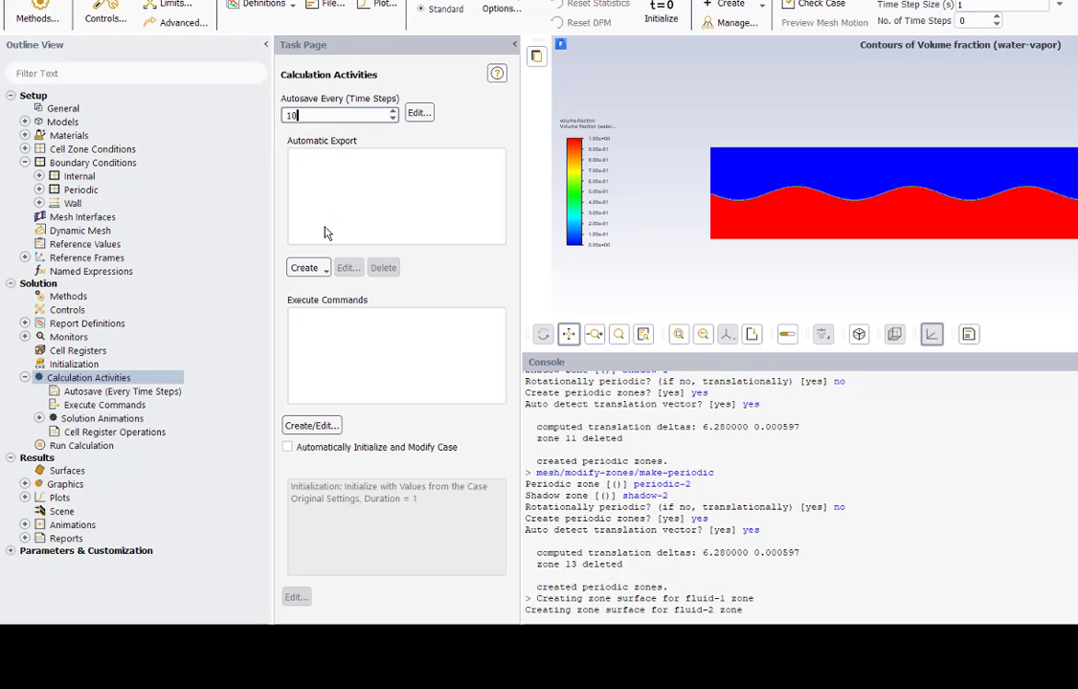
# Start a new automatic solution data export with the file type CDAT for CFD-Post & EnSight
pyautogui.click(308, 268)
pyautogui.click(326, 291)
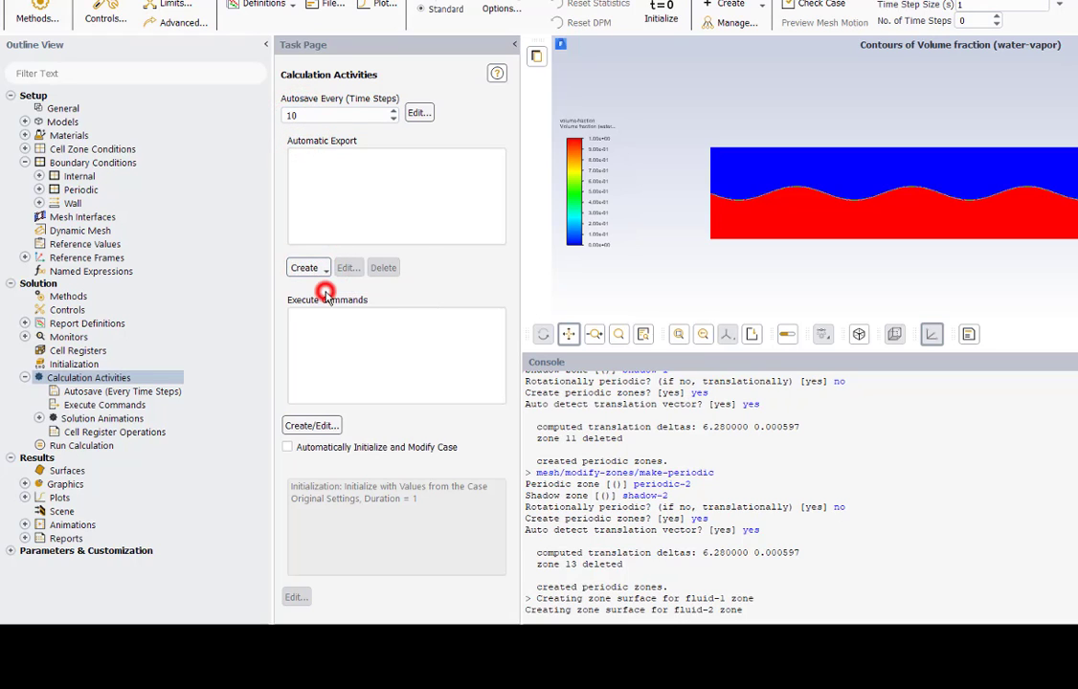
pyautogui.moveTo(409, 254); pyautogui.dragTo(438, 112)
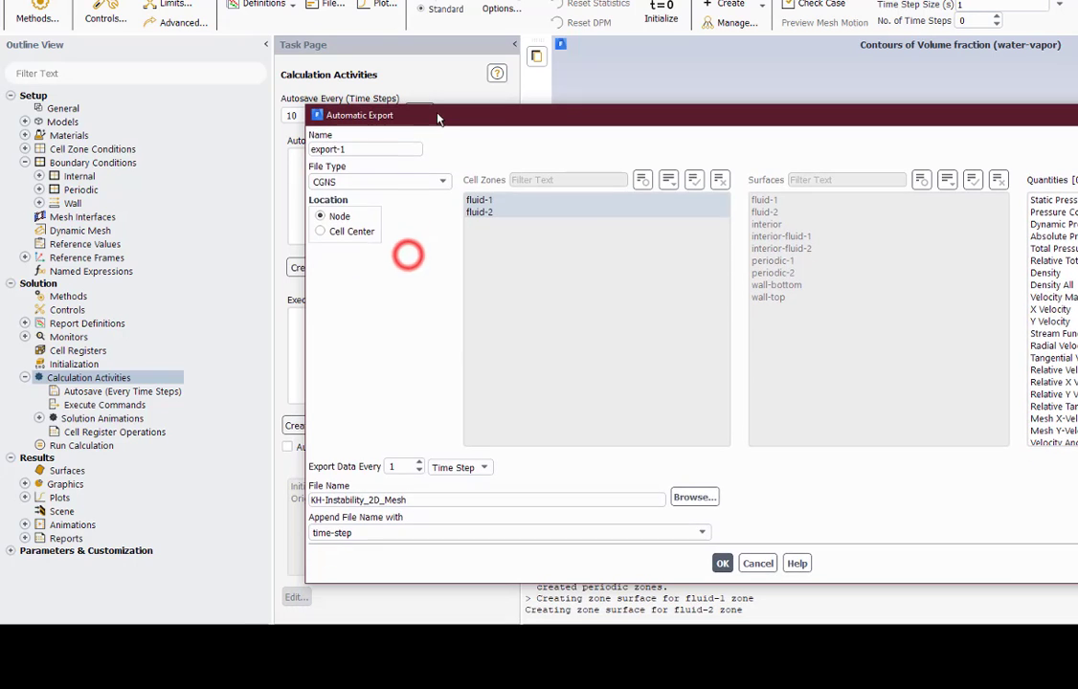
pyautogui.click(433, 182)
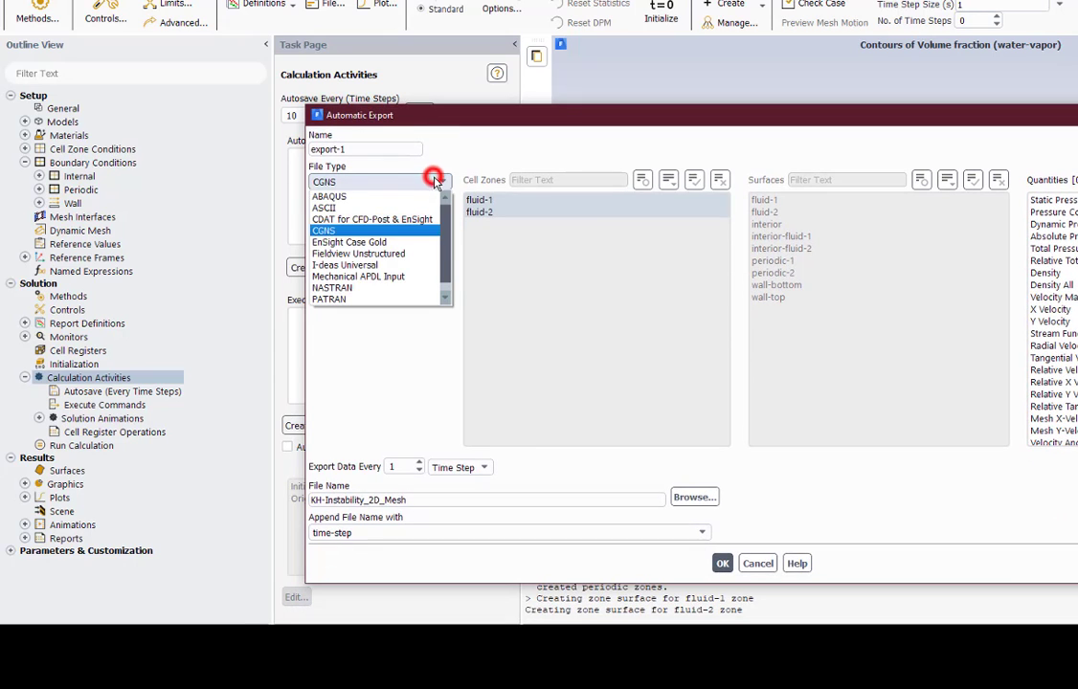
pyautogui.click(401, 223)
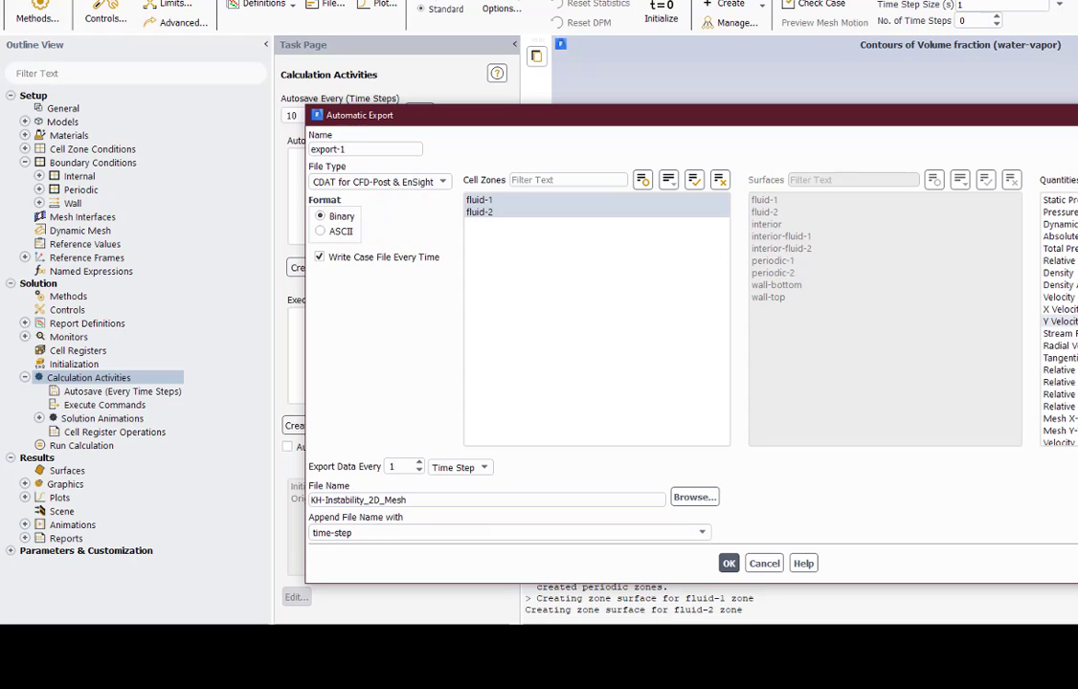
# Export the water-vapor and air volume fractions every 10 time steps and confirm the automatic export
pyautogui.moveTo(1026, 226); pyautogui.dragTo(1037, 419)
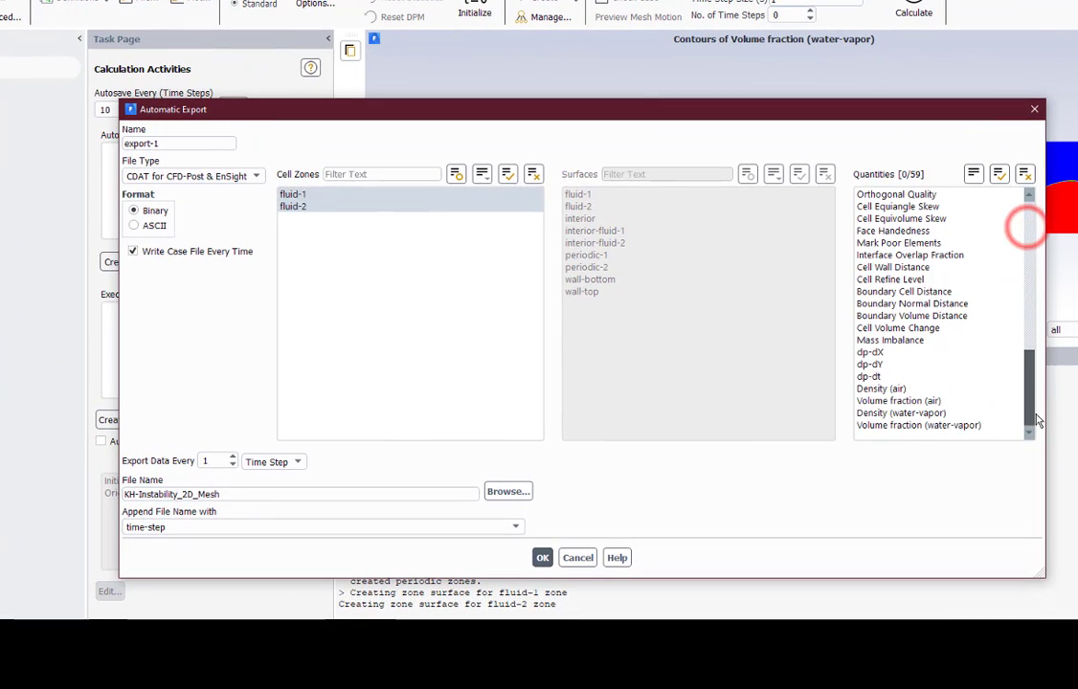
pyautogui.click(960, 426)
pyautogui.click(934, 402)
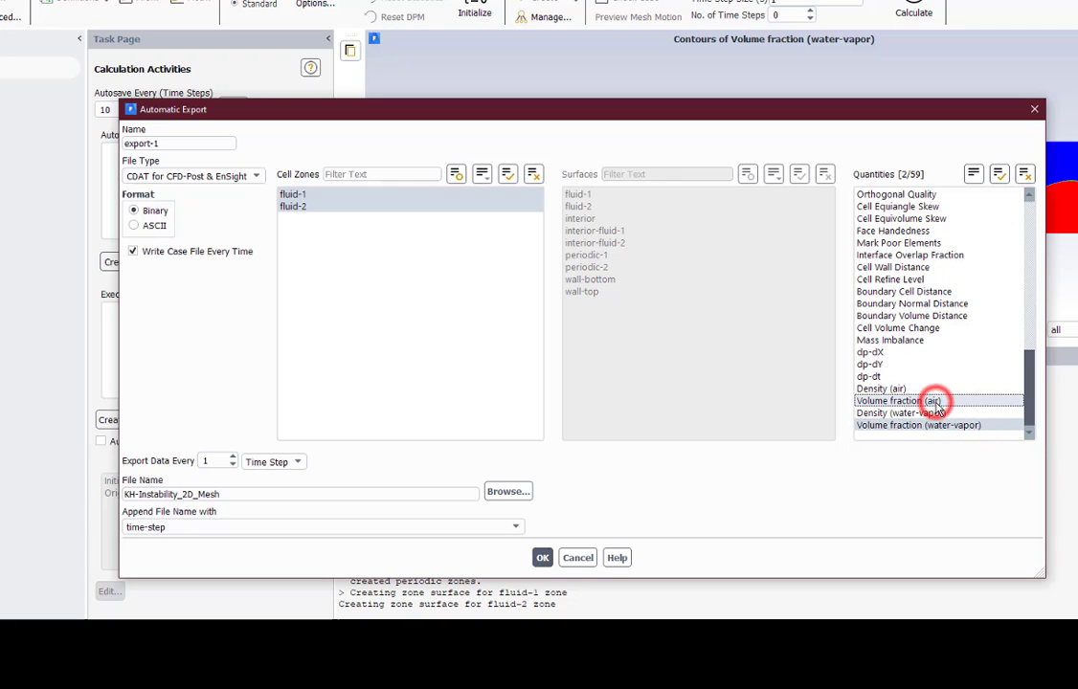
pyautogui.click(218, 461)
pyautogui.write('0')
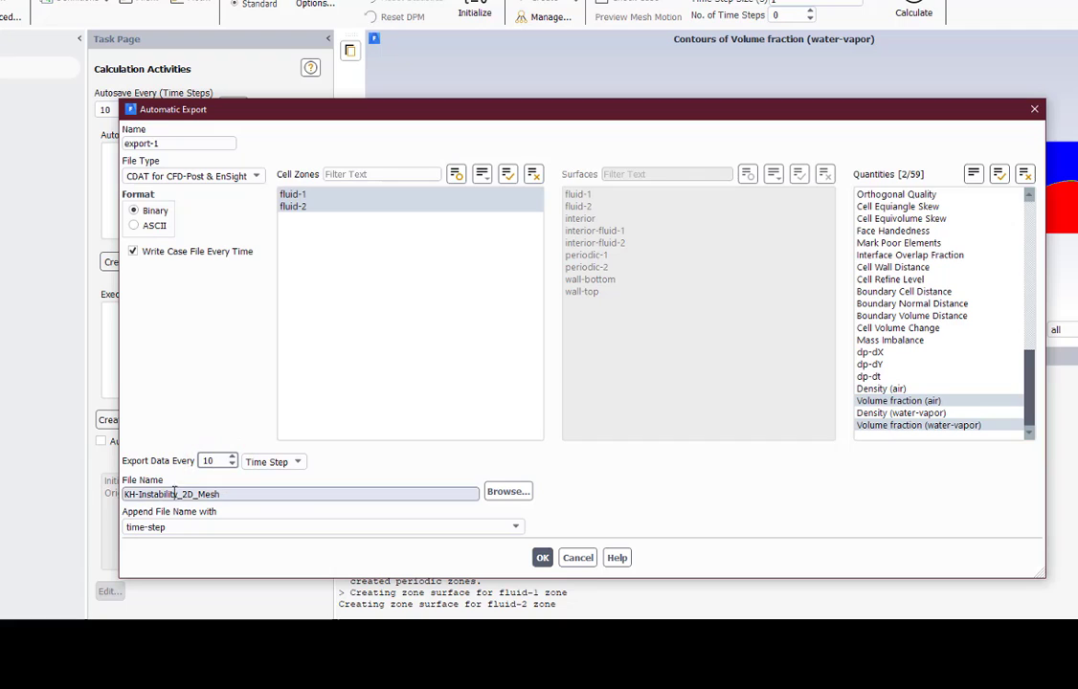
pyautogui.click(542, 558)
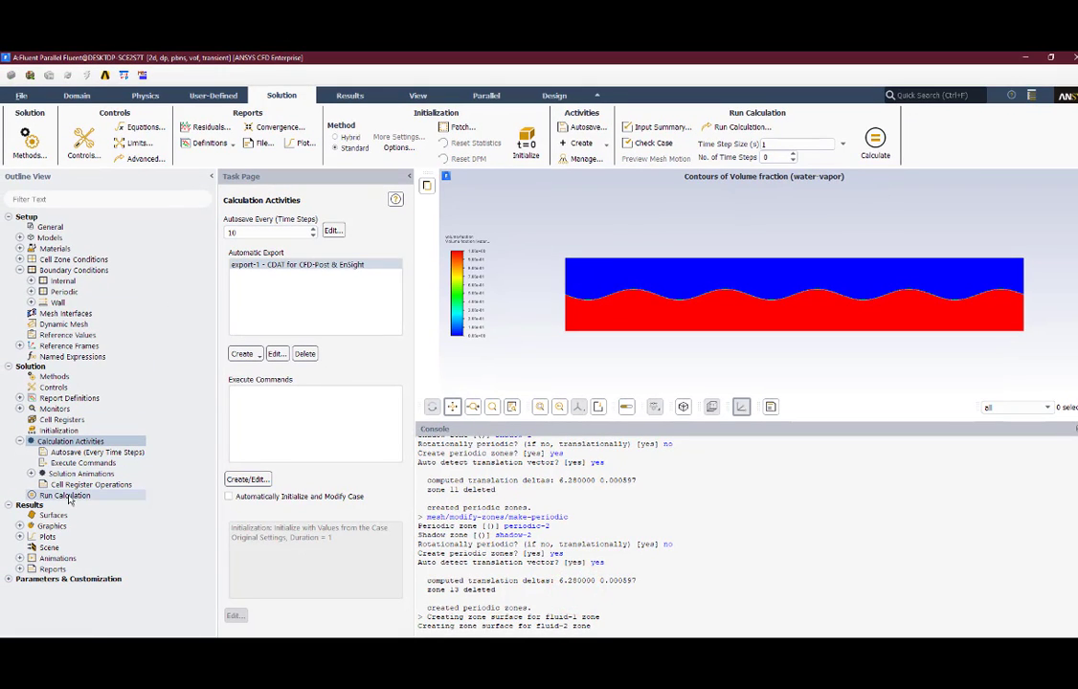
# Set the run to 4000 time steps of 0.001 s with 30 max iterations per time step, and save the project
pyautogui.click(67, 495)
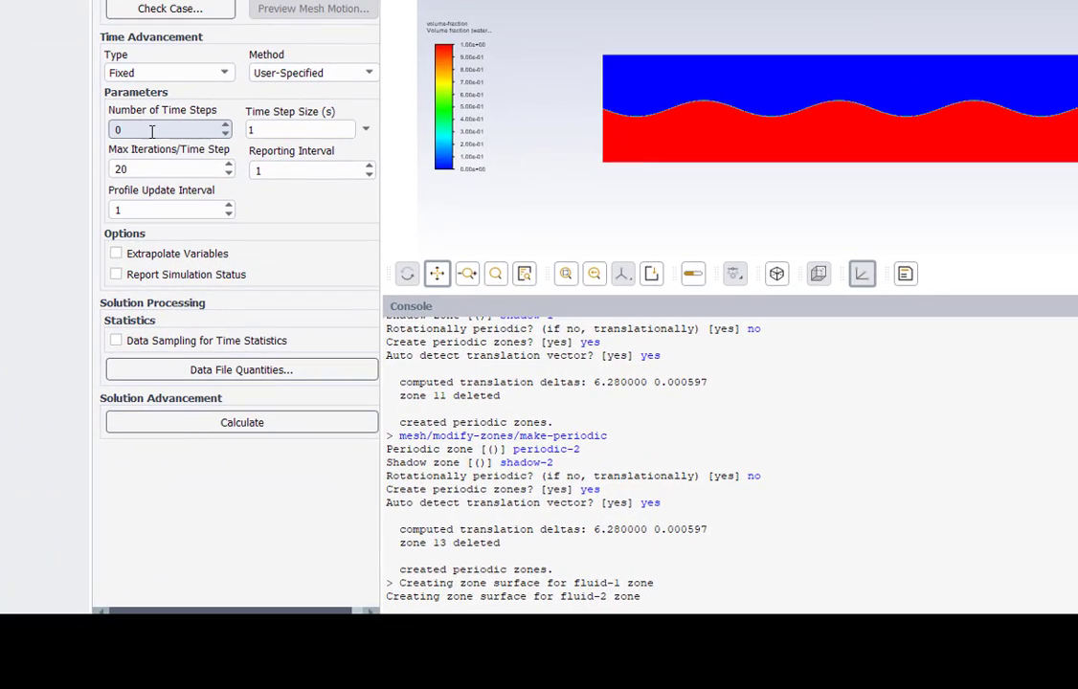
pyautogui.doubleClick(134, 131)
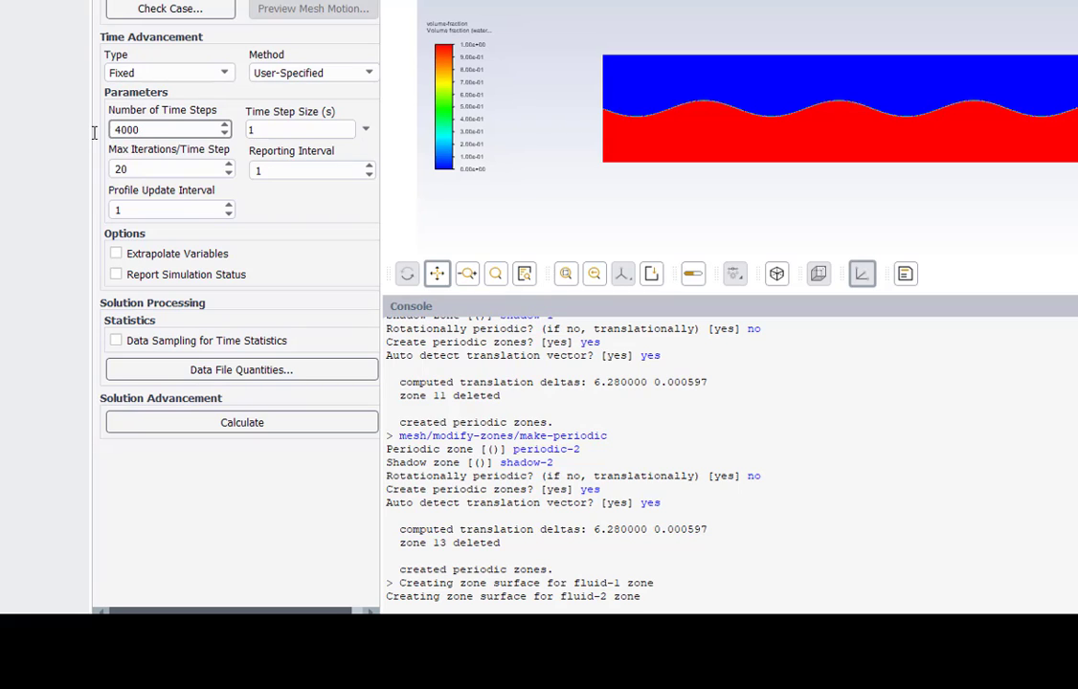
pyautogui.doubleClick(259, 129)
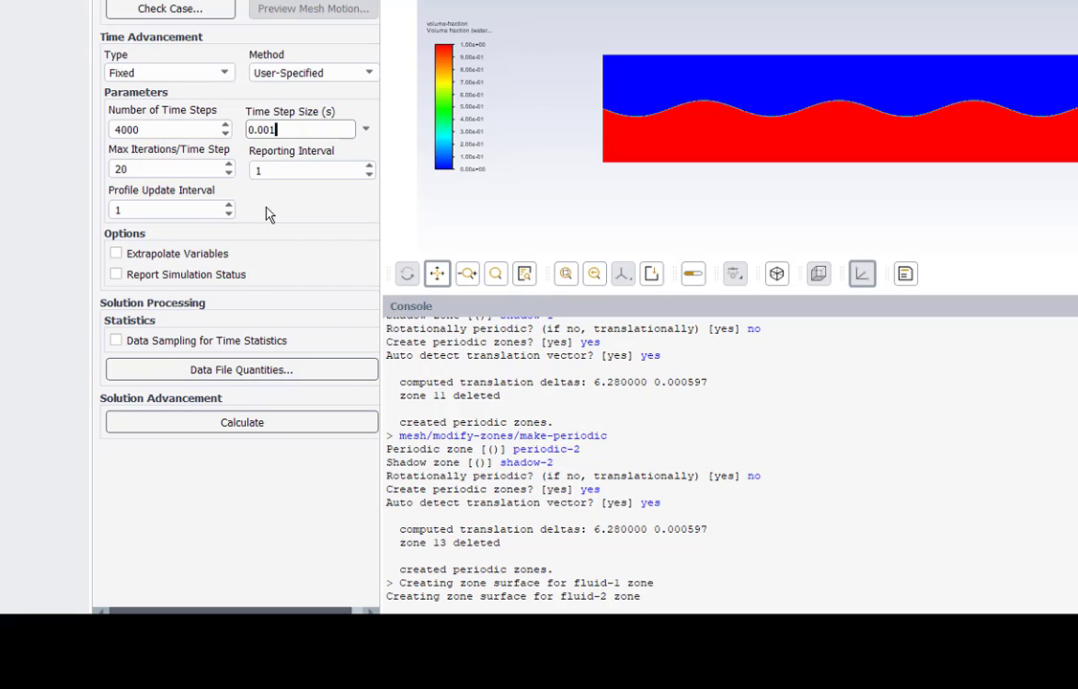
pyautogui.doubleClick(129, 169)
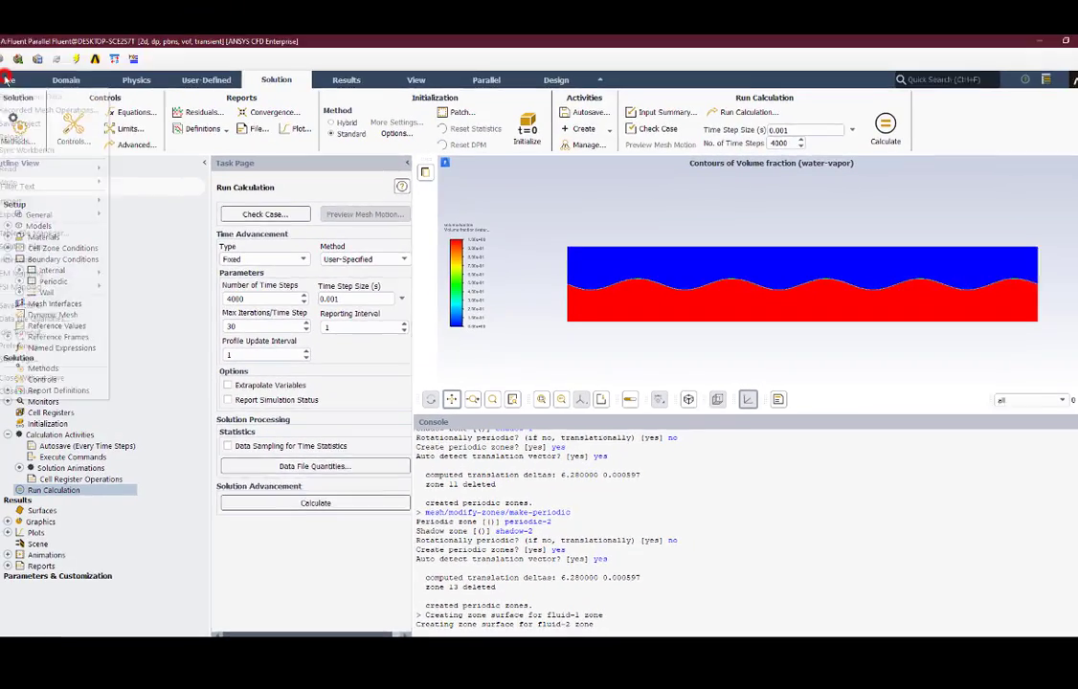
pyautogui.click(21, 95)
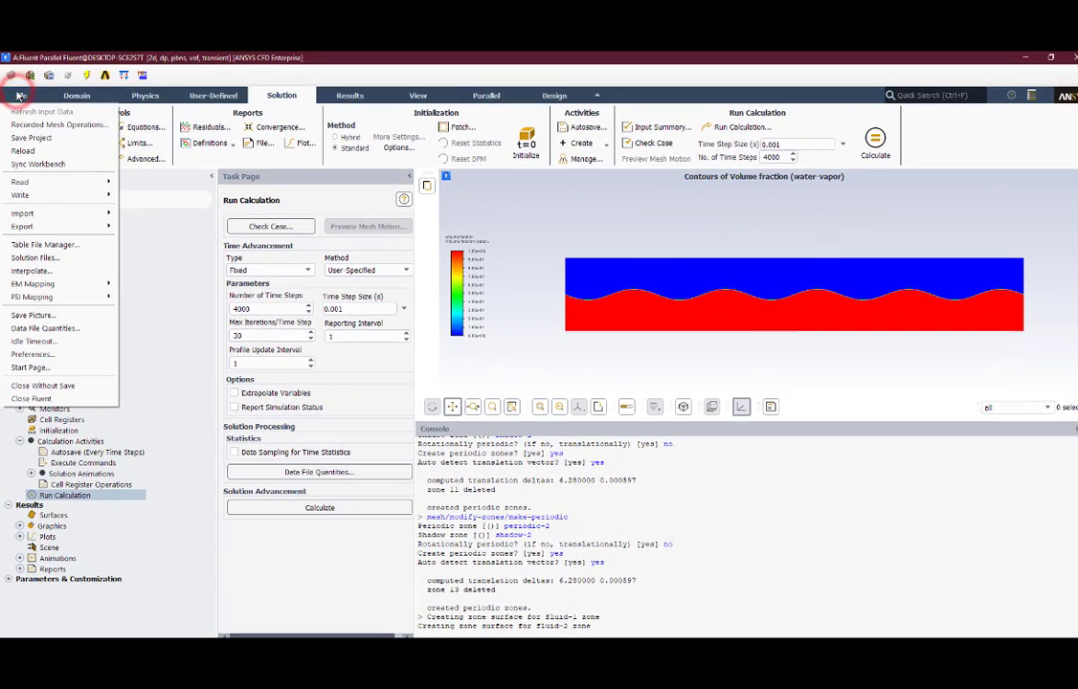
pyautogui.click(34, 139)
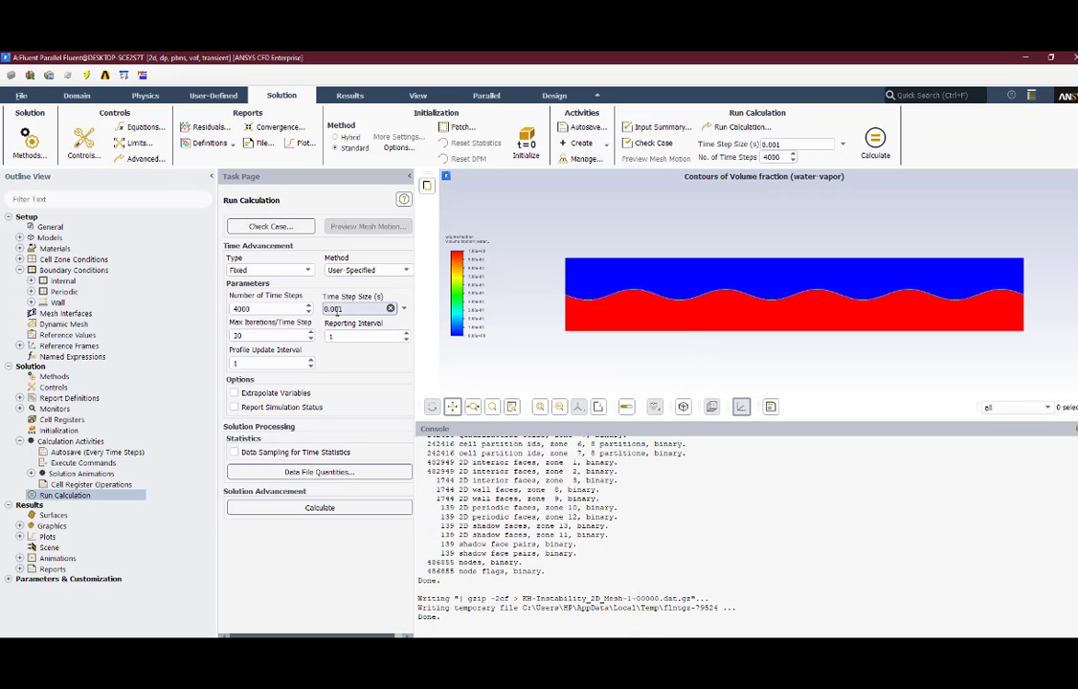
# Change the time step size to 0.002 s and start the calculation
pyautogui.click(342, 308)
pyautogui.press('BackSpace')
pyautogui.write('2')
pyautogui.click(329, 508)
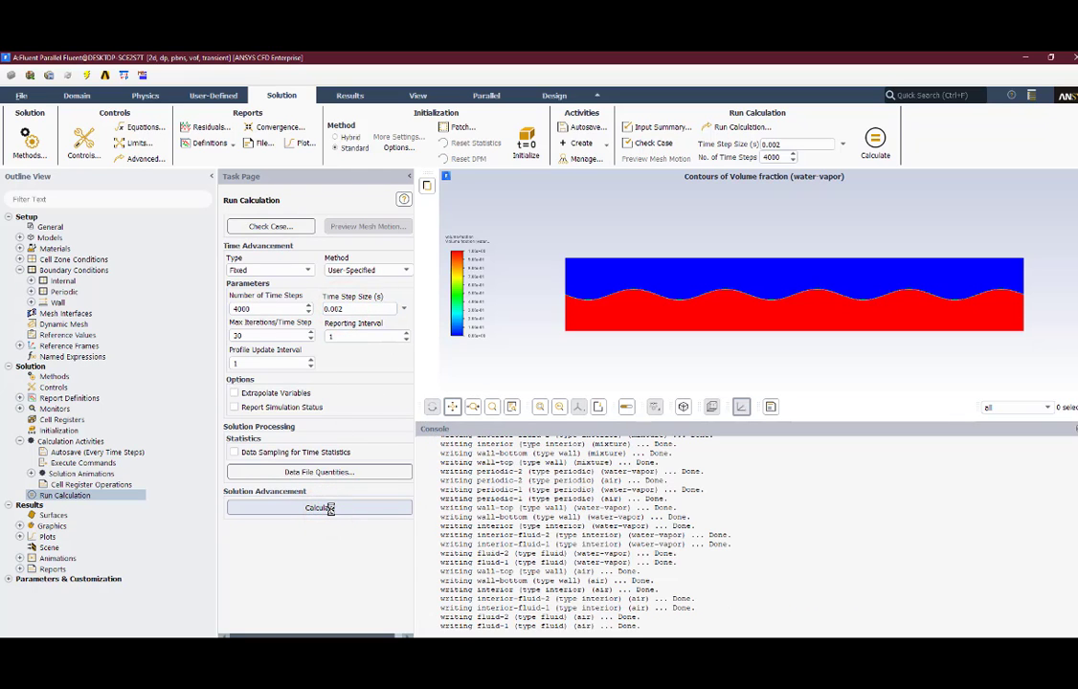